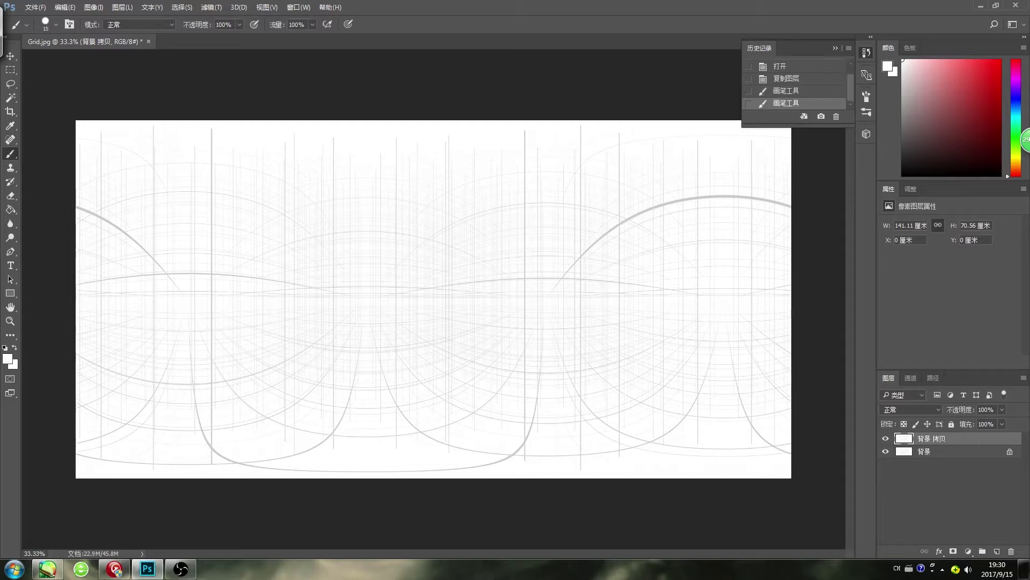
- Set the foreground colour to 000000 and handwrite a test word with the brush near the grid's upper edge
click(7, 358)
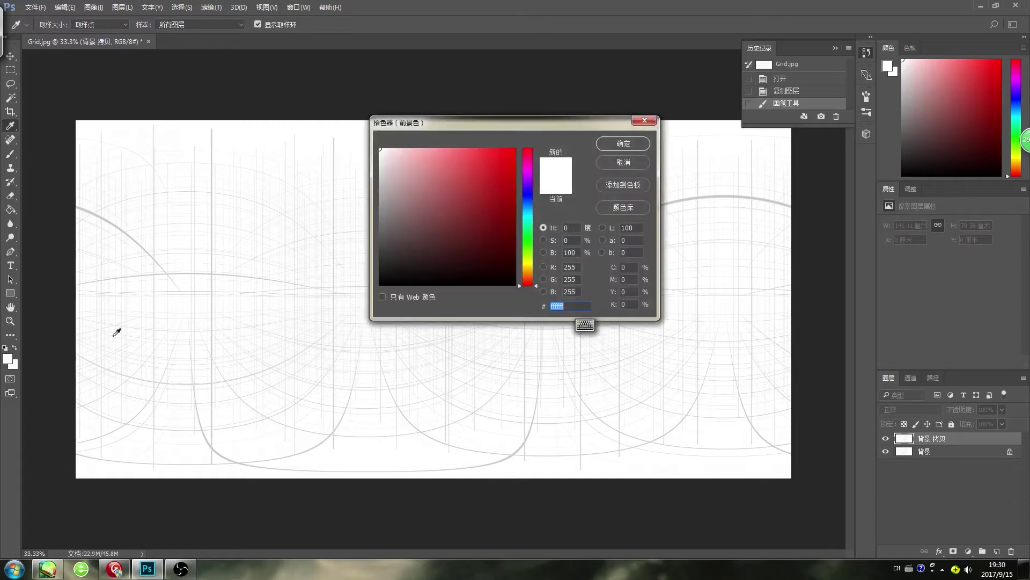
text(000000)
key(Return)
mouse_move(424, 151)
mouse_down()
mouse_move(441, 156)
mouse_move(419, 170)
mouse_up()
drag(456, 158, 462, 167)
drag(465, 157, 503, 172)
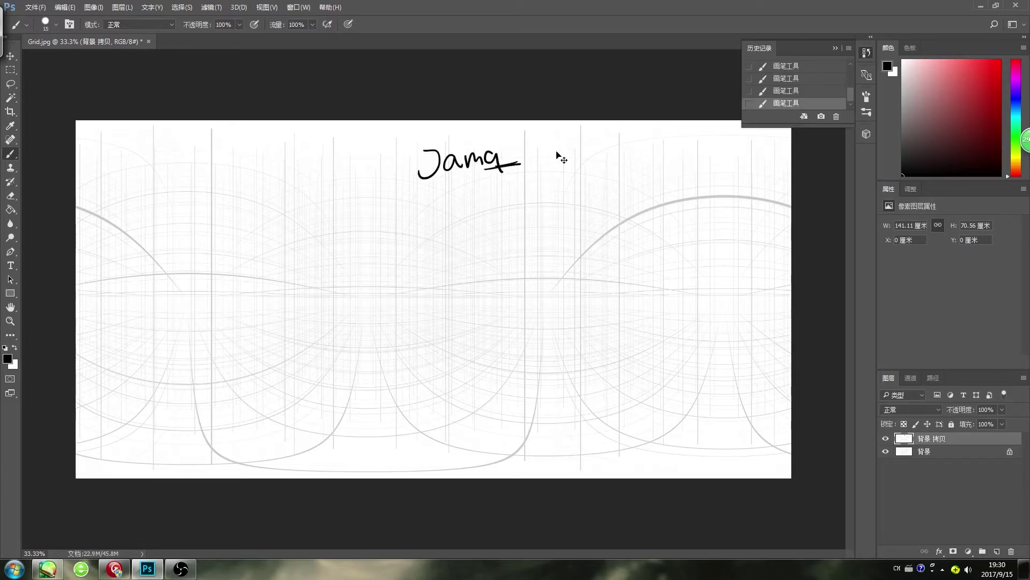
- Undo the handwritten test strokes on the copied grid layer
key(ctrl+alt+z)
key(ctrl+alt+z)
key(ctrl+alt+z)
key(ctrl+alt+z)
key(ctrl+alt+z)
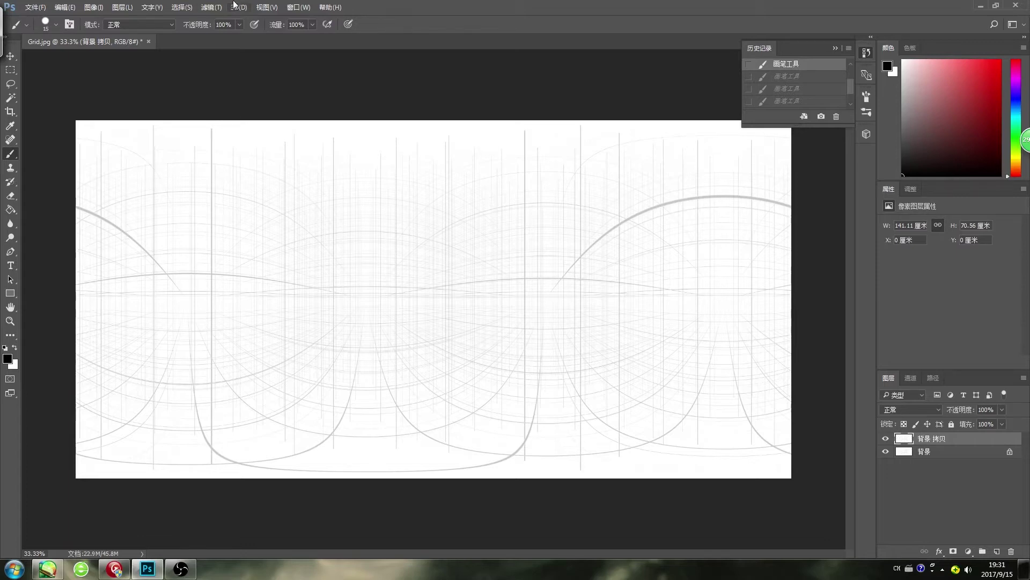
- Create a Spherical Panorama (球面全景) mesh preset from the copied grid layer without switching to the 3D workspace
click(218, 7)
mouse_move(254, 154)
mouse_move(239, 8)
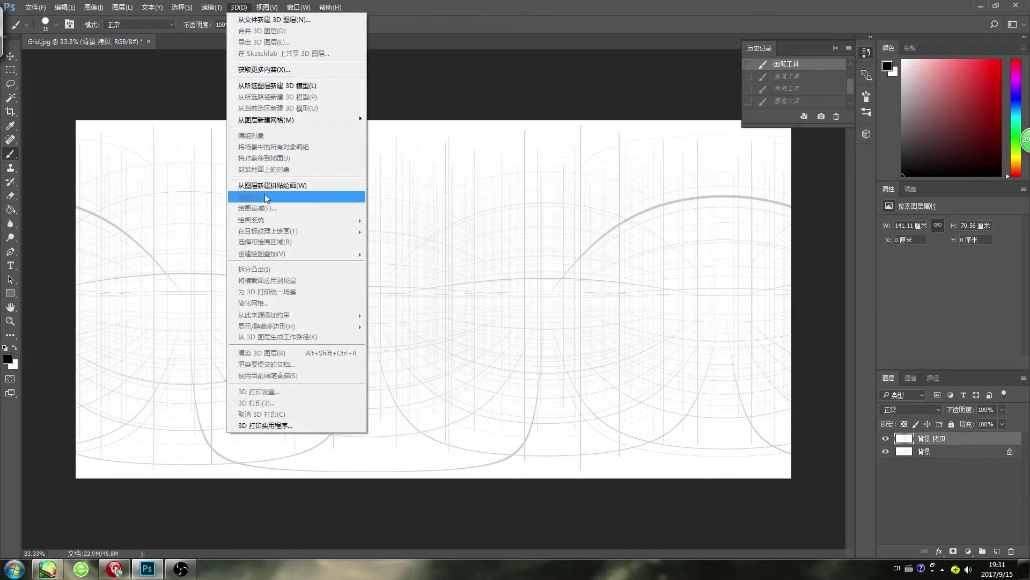
mouse_move(278, 120)
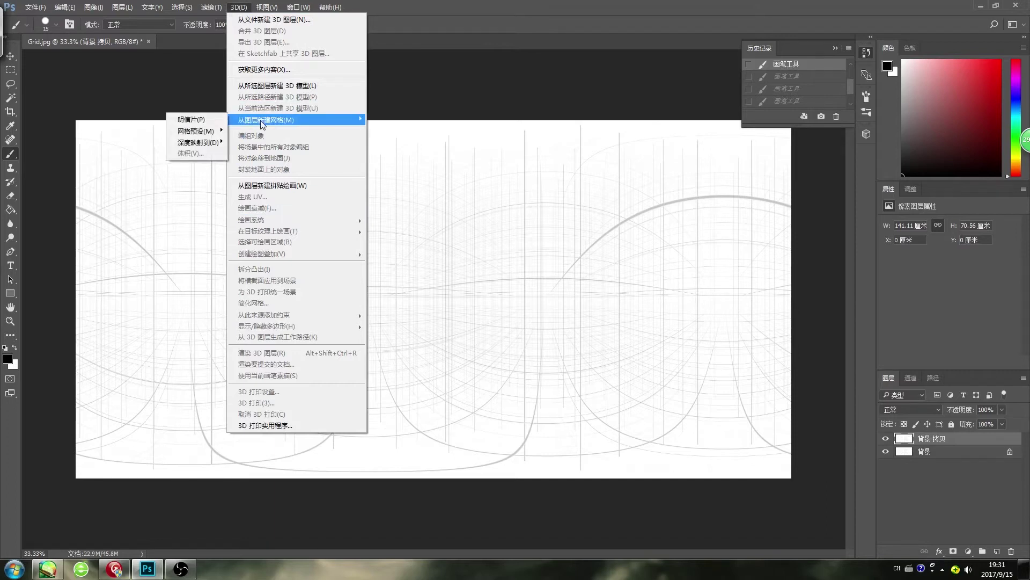
mouse_move(202, 133)
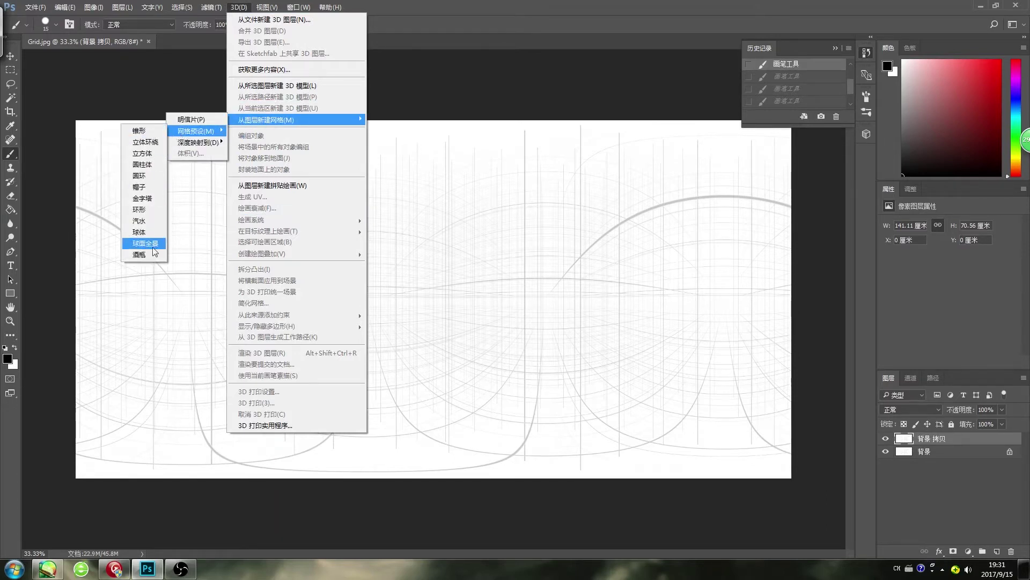
click(150, 244)
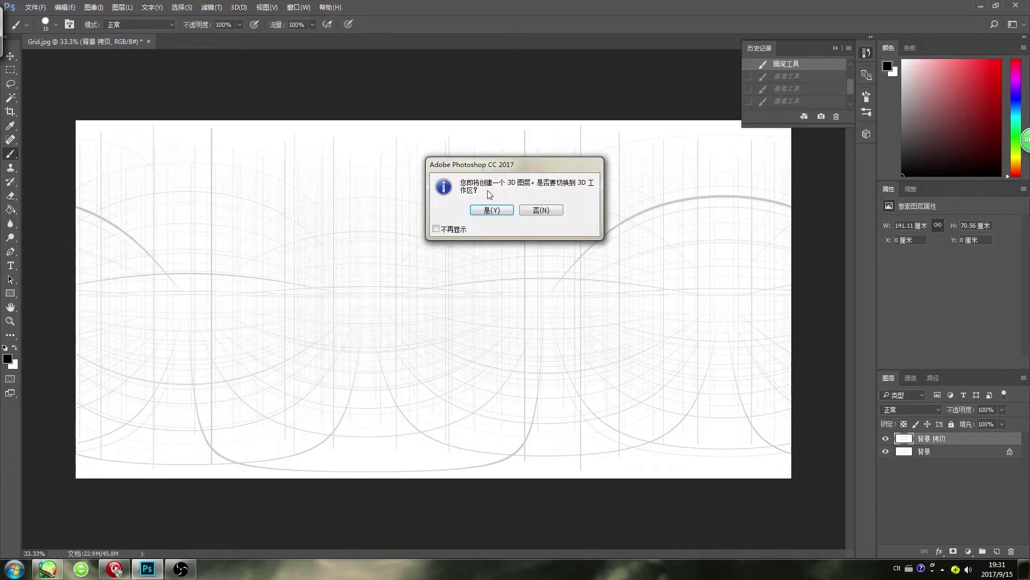
click(541, 209)
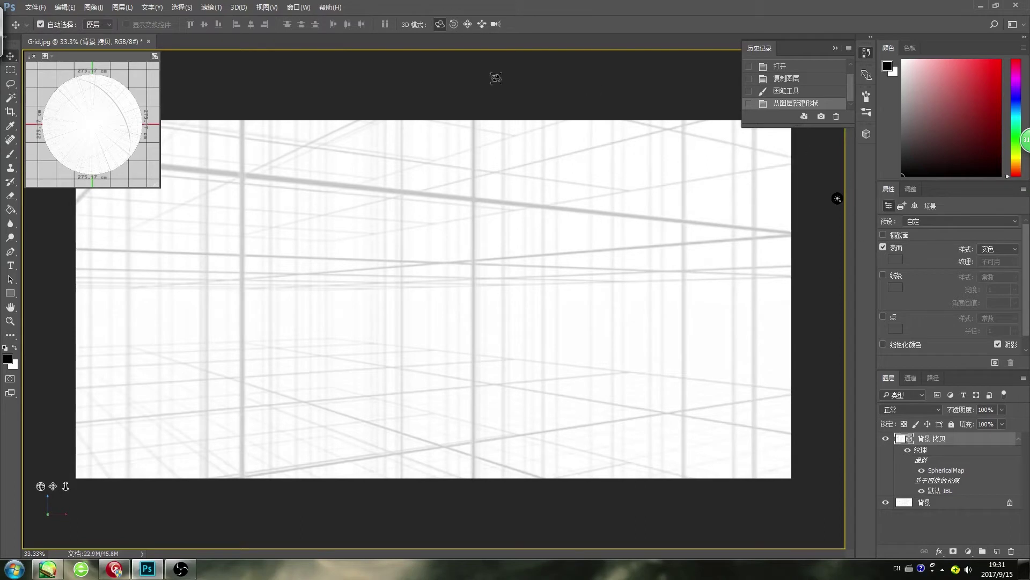
- Show the 3D scene list and set the current view's camera to Front view (前视图)
click(298, 7)
click(304, 75)
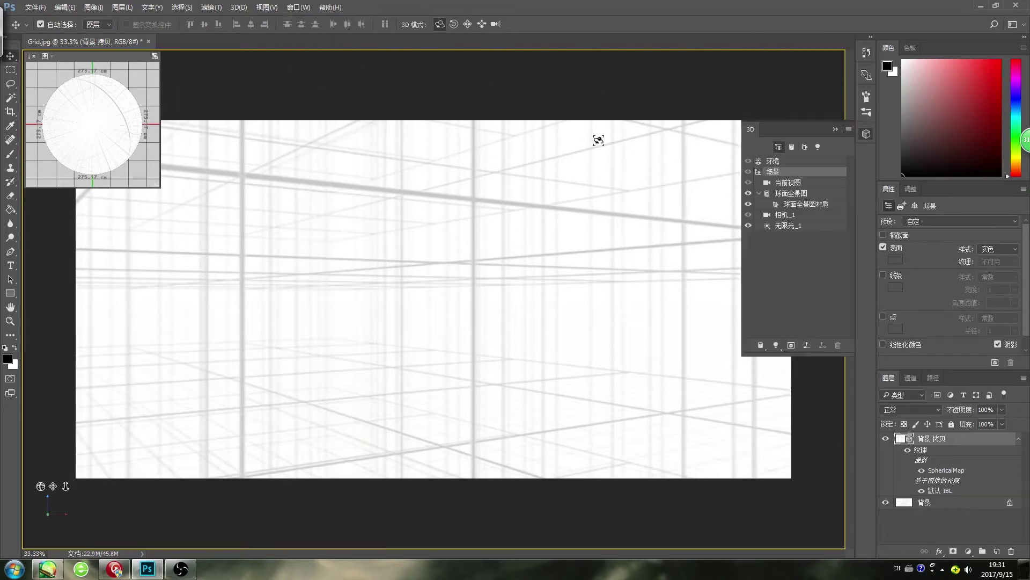
click(815, 185)
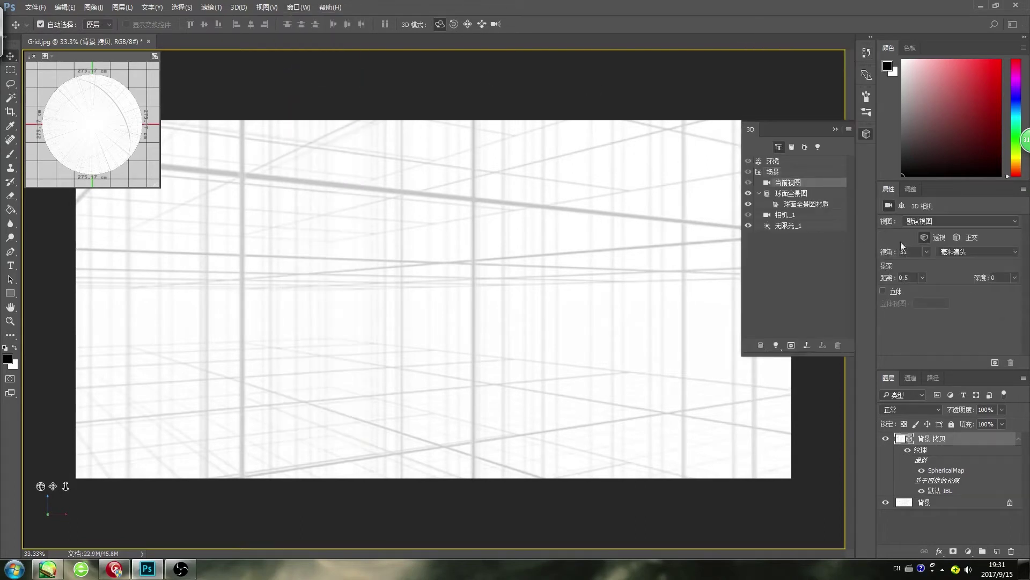
click(953, 221)
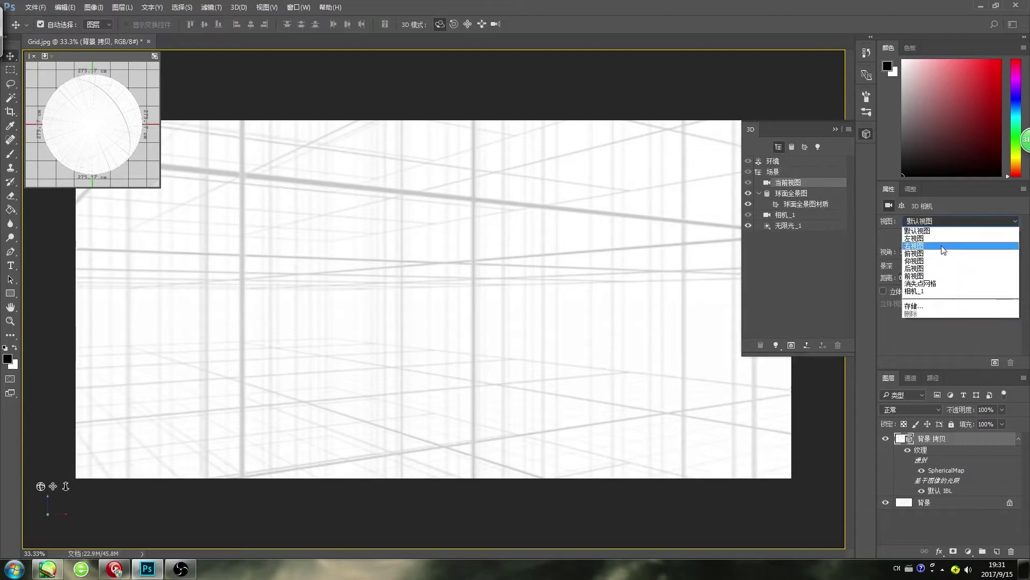
click(919, 276)
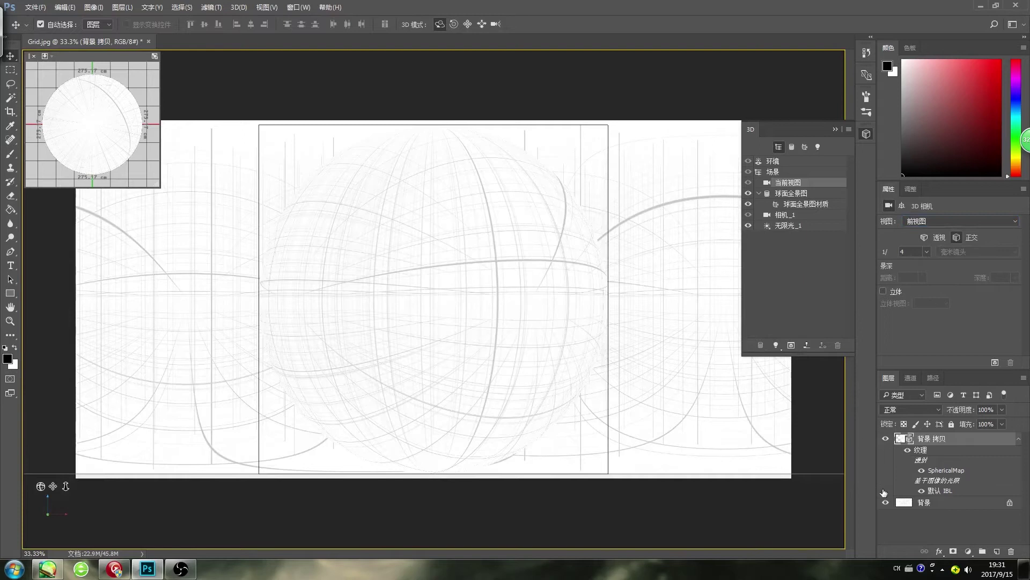
- Hide the background layer and add a new empty layer above the panorama layer
click(886, 503)
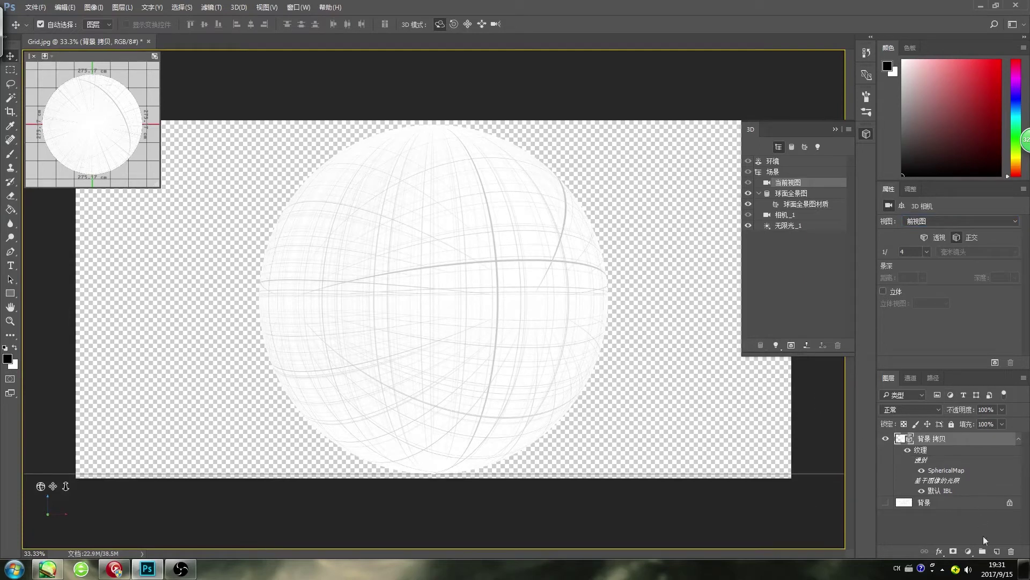
click(997, 552)
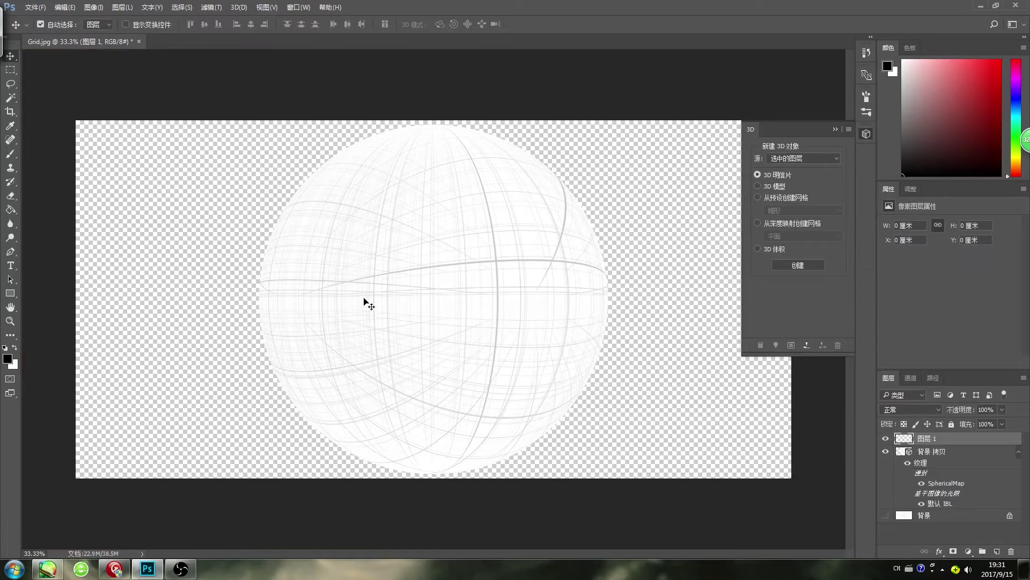
- Set the brush's foreground colour to 171717 and reduce the brush size
key(b)
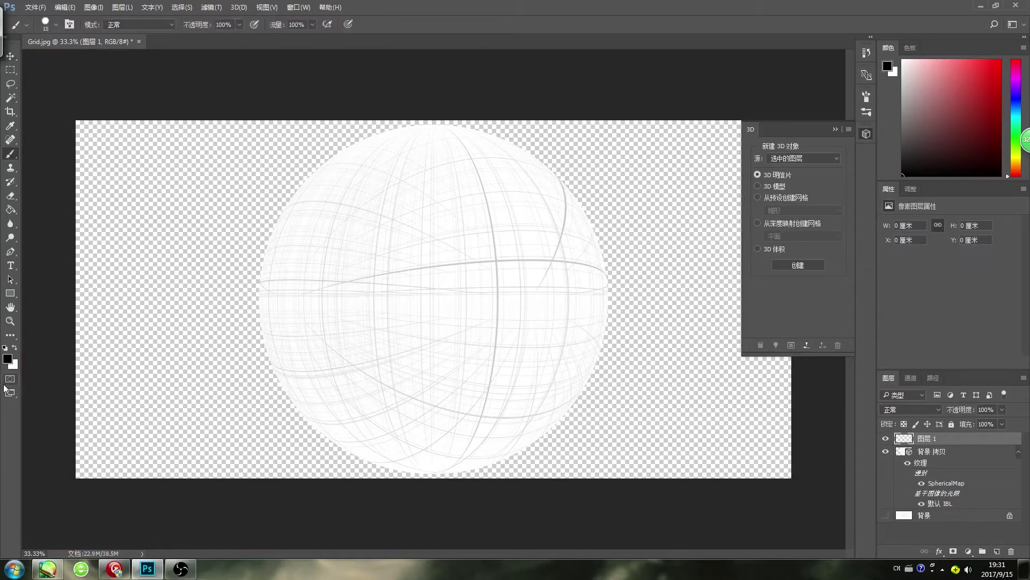
click(9, 358)
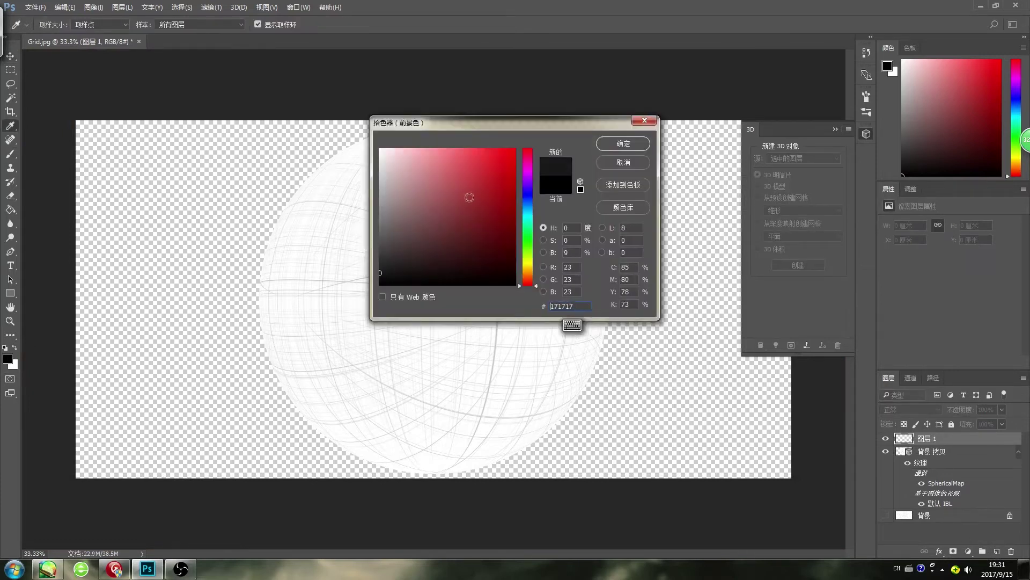
click(623, 143)
key(bracketleft)
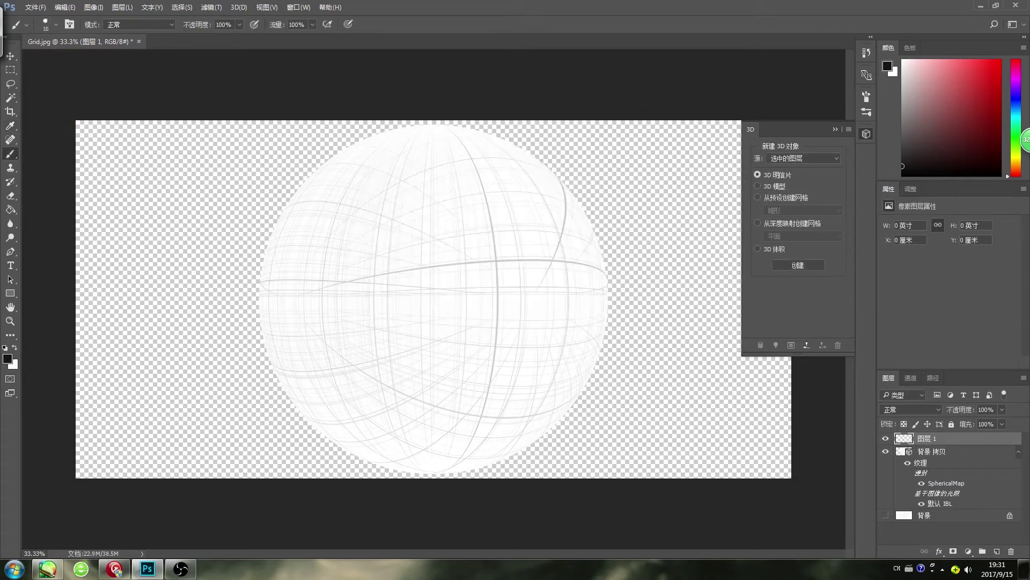
- Draw a curved vertical line along the sphere grid as the room wall's left edge, redoing it until it fits
key(ctrl+z)
drag(336, 198, 331, 357)
key(ctrl+z)
key(ctrl+z)
mouse_move(342, 195)
mouse_down()
mouse_move(332, 368)
mouse_move(327, 274)
mouse_move(330, 369)
mouse_up()
key(ctrl+z)
key(ctrl+z)
drag(337, 206, 330, 359)
key(ctrl+z)
drag(341, 204, 326, 351)
key(ctrl+z)
drag(338, 204, 336, 411)
key(ctrl+z)
mouse_move(340, 203)
mouse_down()
mouse_move(317, 304)
mouse_move(343, 400)
mouse_up()
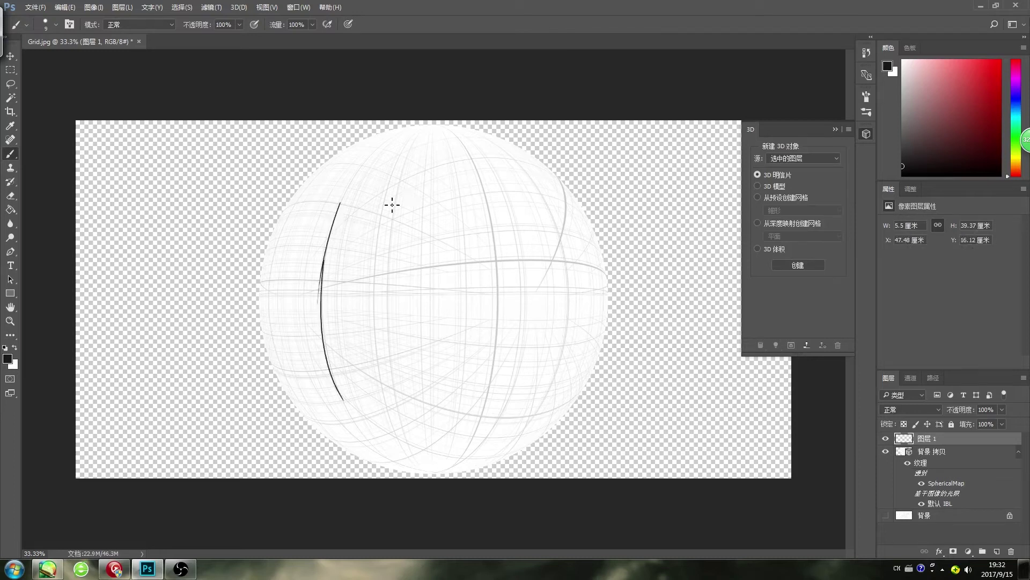
- Draw the wall's curved upper edge from the left edge's upper end across the sphere, redoing it until it fits
mouse_move(337, 203)
mouse_down()
mouse_move(395, 193)
mouse_move(495, 200)
mouse_move(564, 181)
mouse_up()
key(ctrl+z)
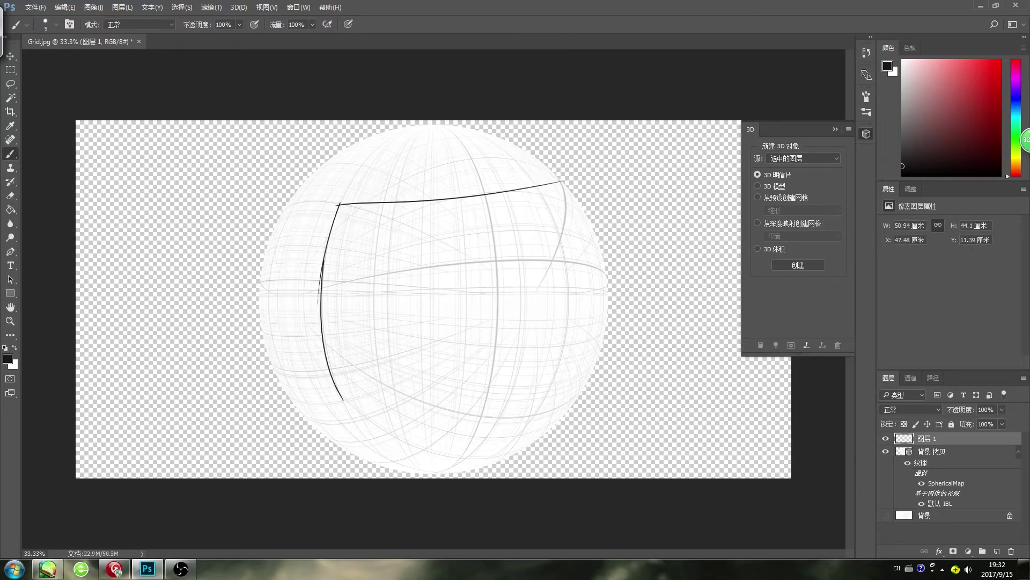
key(ctrl+z)
drag(340, 201, 508, 183)
key(ctrl+z)
drag(340, 203, 527, 201)
key(ctrl+z)
drag(343, 209, 527, 194)
key(ctrl+z)
mouse_move(341, 203)
mouse_down()
mouse_move(528, 197)
mouse_move(555, 263)
mouse_up()
- Redraw the upper part of the wall's right edge as a short curve descending from the upper right corner
key(ctrl+z)
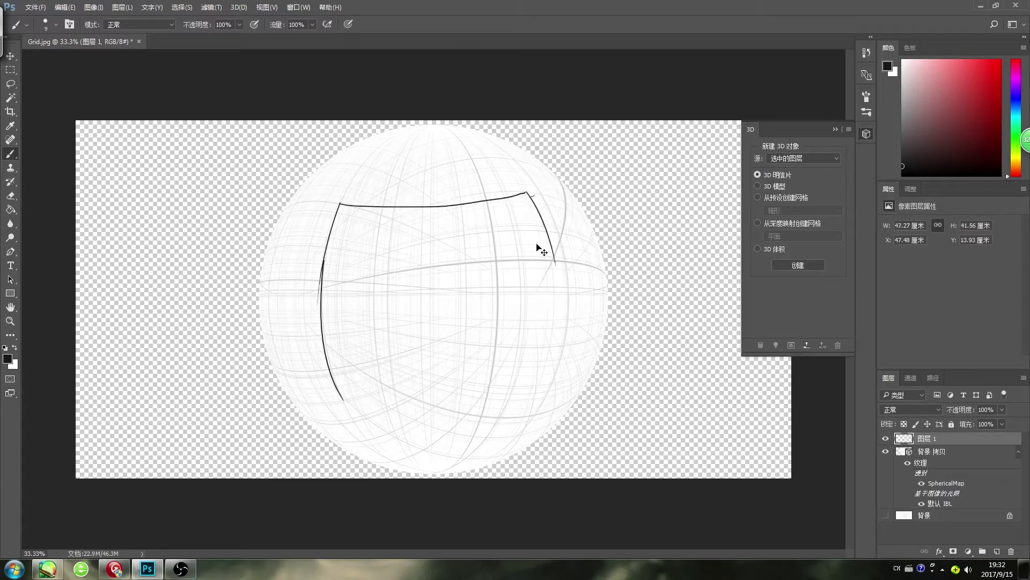
key(ctrl+z)
mouse_move(522, 192)
mouse_down()
mouse_move(550, 271)
mouse_move(546, 232)
mouse_move(547, 248)
mouse_up()
key(ctrl+z)
key(ctrl+z)
drag(525, 191, 544, 236)
key(ctrl+z)
- Orbit the camera around the panorama sphere and return the current view to Front view (前视图)
click(923, 454)
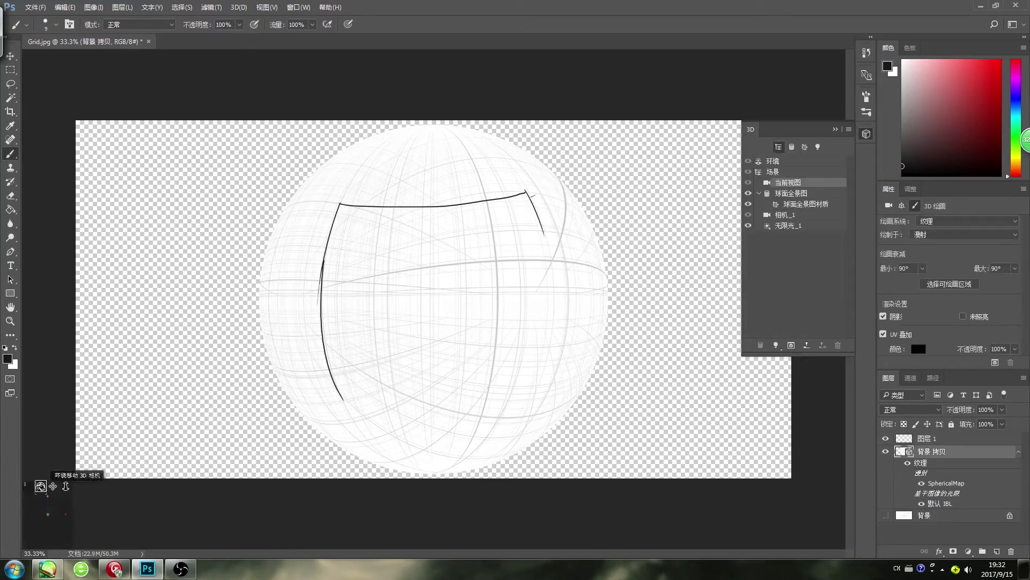
mouse_move(41, 486)
mouse_down()
mouse_move(21, 501)
mouse_move(90, 527)
mouse_move(31, 499)
mouse_move(65, 545)
mouse_move(40, 530)
mouse_move(120, 494)
mouse_move(85, 496)
mouse_move(103, 523)
mouse_move(113, 454)
mouse_move(102, 516)
mouse_move(93, 509)
mouse_move(253, 438)
mouse_up()
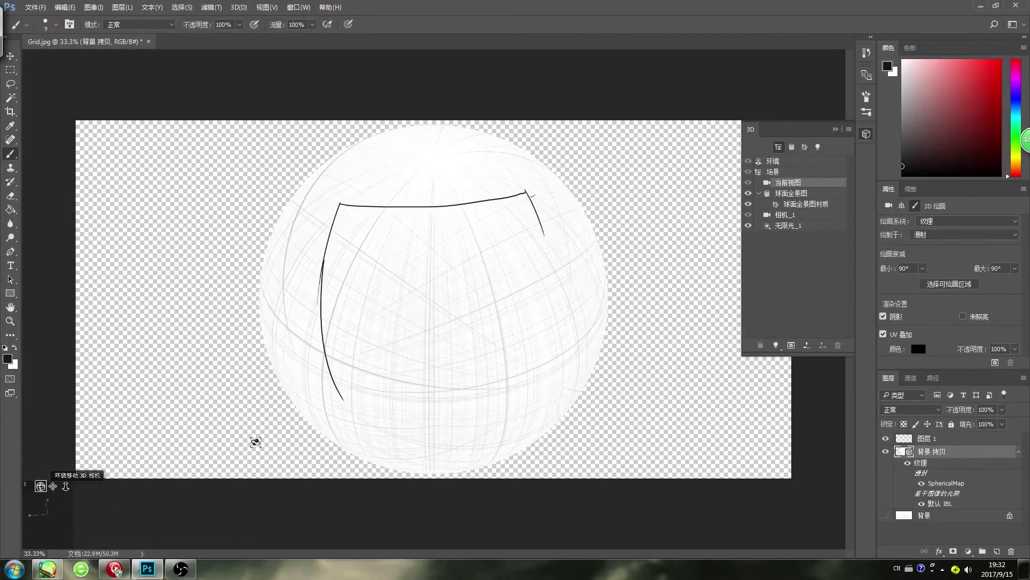
click(810, 186)
click(952, 222)
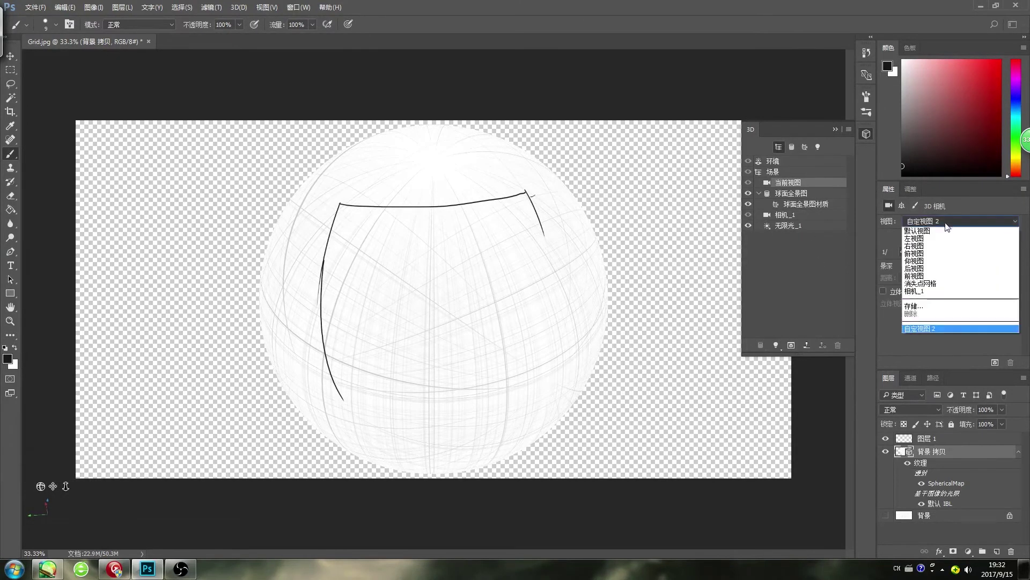
click(920, 277)
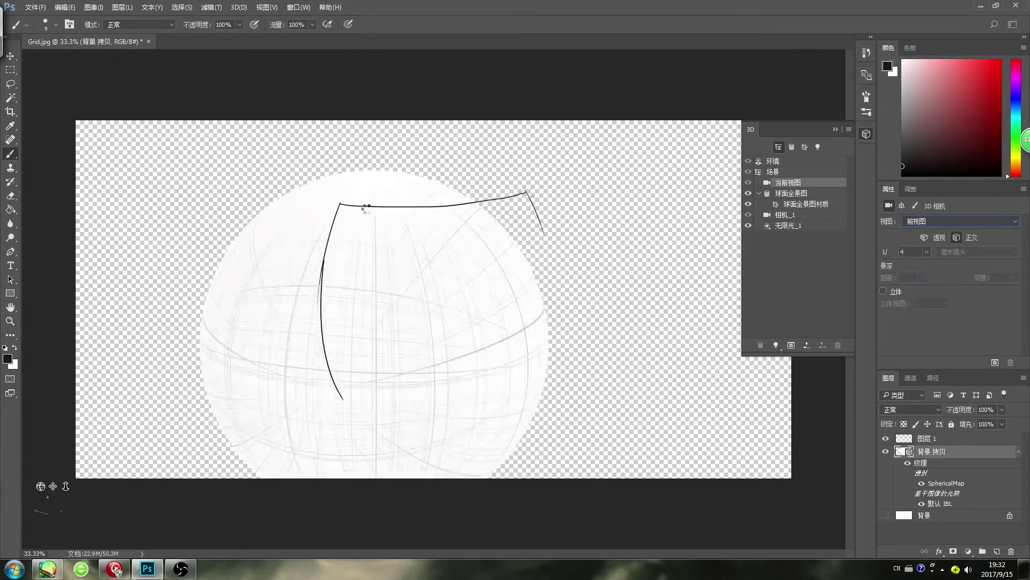
- Extend the wall's right edge down to its lower corner on Layer 1 (图层 1)
click(941, 439)
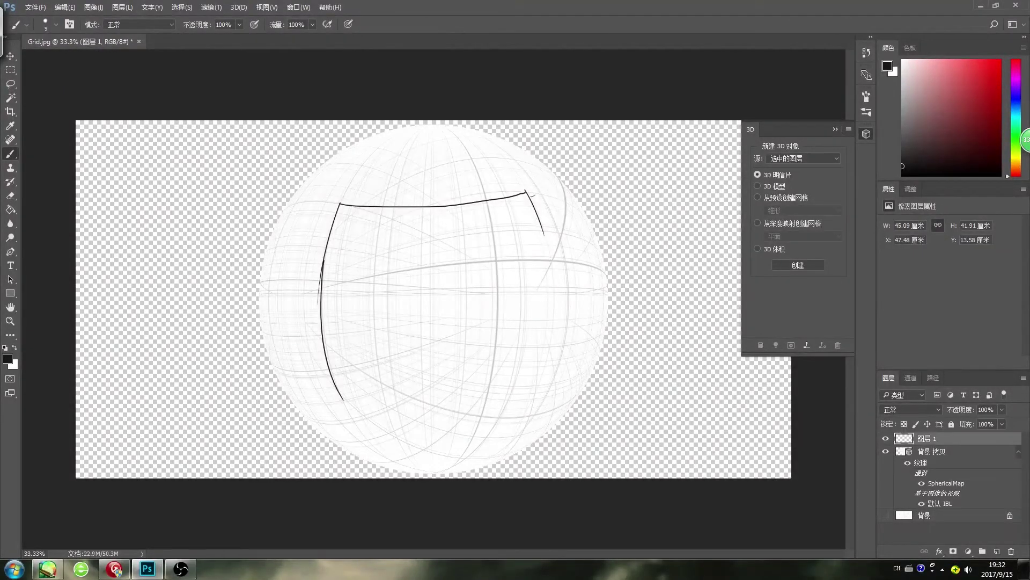
drag(538, 232, 545, 286)
key(ctrl+z)
drag(546, 232, 537, 396)
key(ctrl+z)
- Draw the wall's curved lower edge between the left and right edges
drag(352, 413, 556, 407)
key(ctrl+z)
key(ctrl+z)
key(ctrl+z)
drag(351, 418, 550, 401)
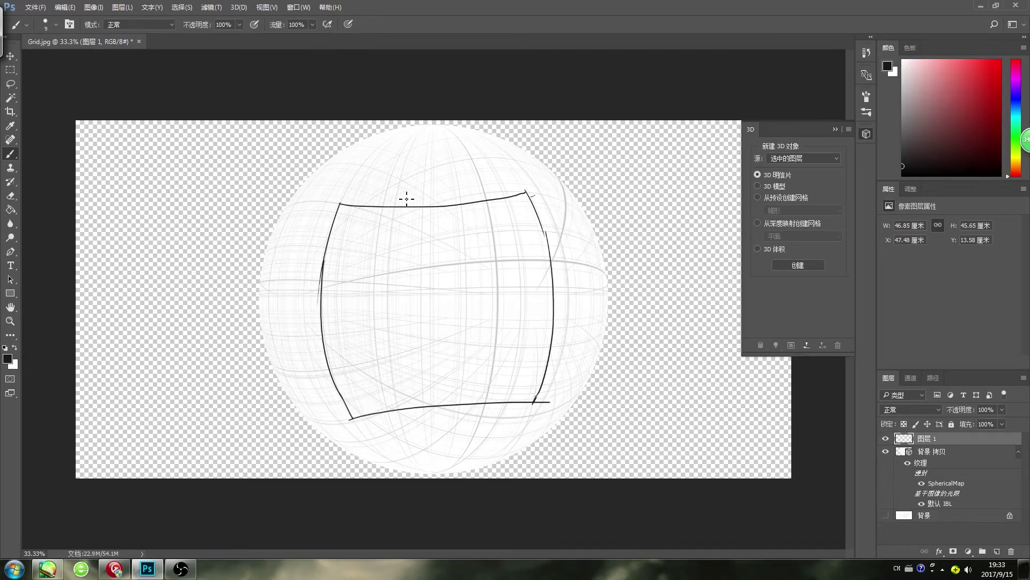
drag(471, 305, 471, 366)
key(ctrl+z)
drag(465, 259, 460, 389)
key(ctrl+z)
key(ctrl+z)
drag(366, 270, 501, 253)
key(ctrl+z)
mouse_move(417, 268)
mouse_down()
mouse_move(502, 252)
mouse_move(458, 278)
mouse_move(488, 256)
mouse_move(536, 256)
mouse_up()
key(ctrl+z)
key(ctrl+z)
key(ctrl+z)
key(ctrl+alt+z)
- Draw the upper edge and both sides of a small rectangular window in the middle of the wall
mouse_move(410, 271)
mouse_down()
mouse_move(411, 303)
mouse_move(406, 256)
mouse_move(482, 254)
mouse_move(475, 309)
mouse_up()
key(ctrl+z)
key(ctrl+z)
key(ctrl+z)
drag(480, 255, 478, 305)
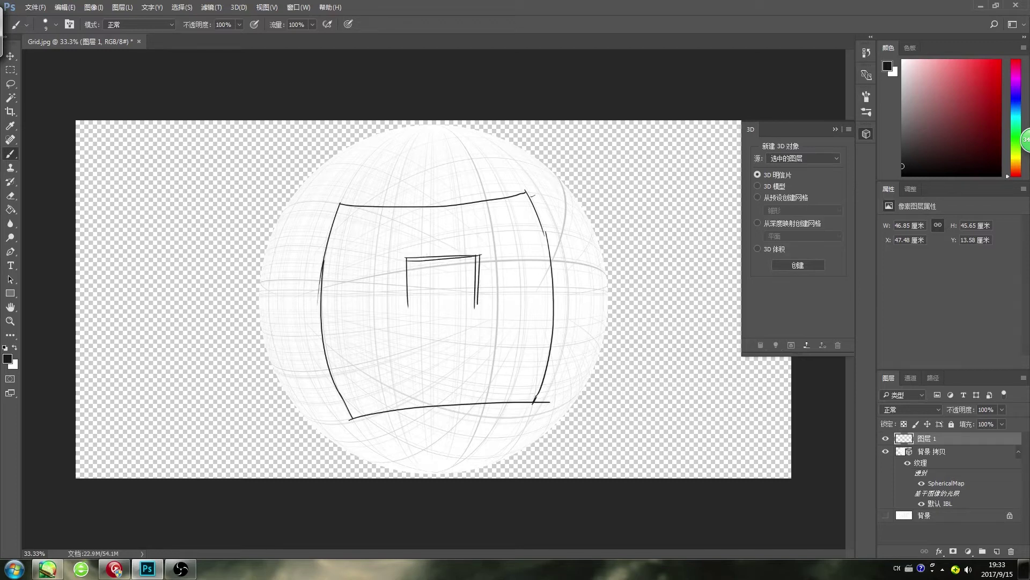
- Double the window's left side and close the frame with a lower edge
drag(401, 255, 403, 270)
drag(400, 259, 405, 316)
key(ctrl+z)
key(ctrl+z)
drag(405, 318, 498, 312)
key(ctrl+z)
mouse_move(405, 309)
mouse_down()
mouse_move(477, 311)
mouse_move(406, 315)
mouse_up()
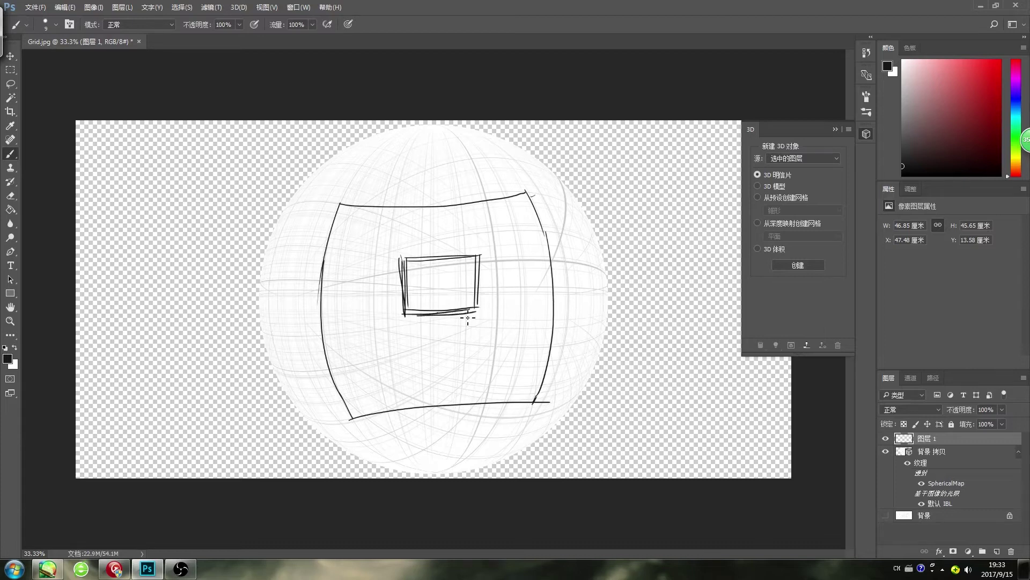
key(ctrl+z)
- Draw tied-back curtains inside the window and divide it with one horizontal and one vertical bar
mouse_move(431, 262)
mouse_down()
mouse_move(411, 286)
mouse_move(429, 269)
mouse_move(414, 284)
mouse_move(422, 313)
mouse_up()
key(ctrl+z)
mouse_move(456, 259)
mouse_down()
mouse_move(472, 279)
mouse_move(463, 313)
mouse_up()
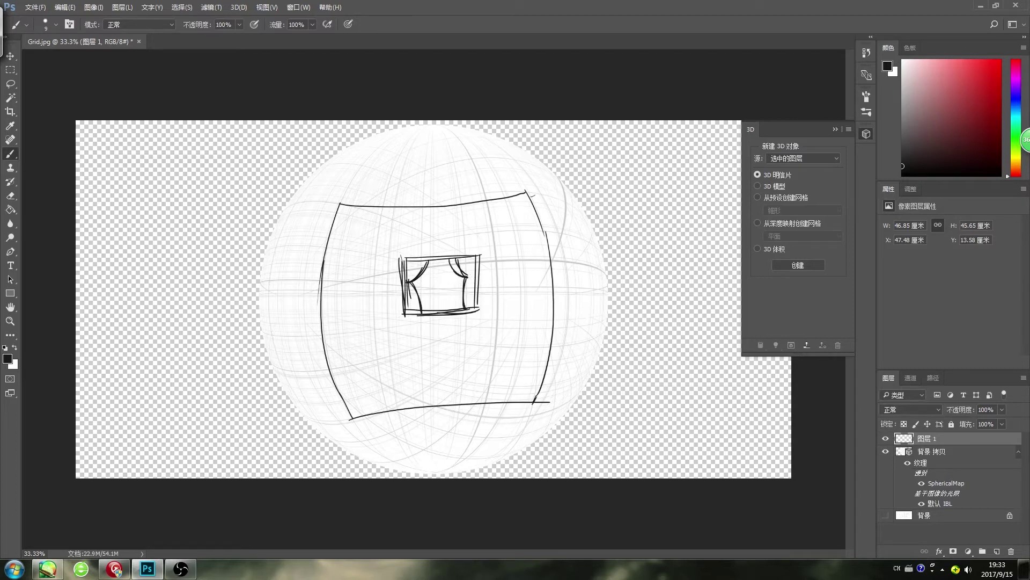
drag(415, 282, 470, 281)
drag(438, 264, 442, 318)
key(ctrl+z)
drag(440, 282, 441, 317)
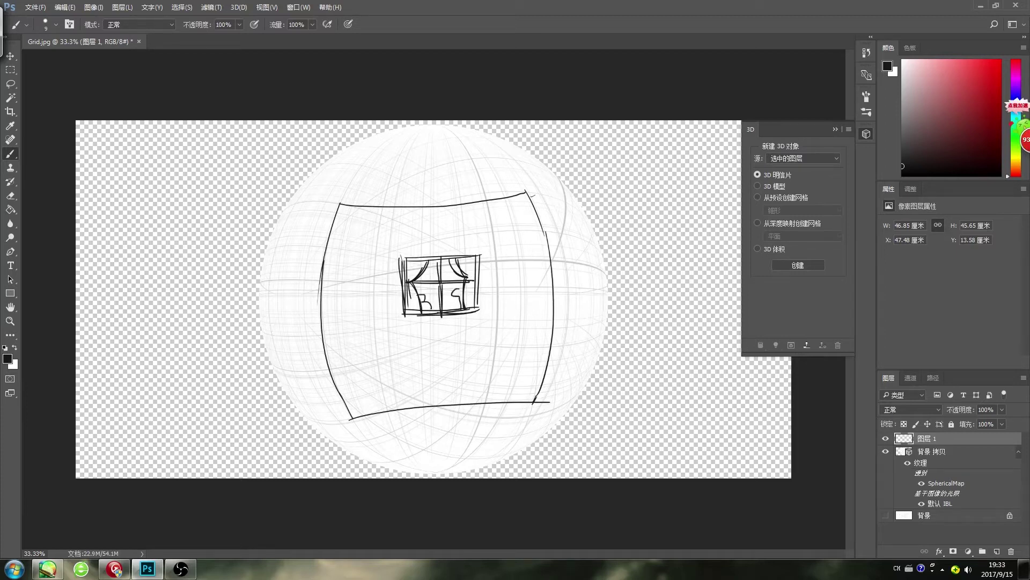
- Reinforce the upper part of the wall's right edge and the lower part of its left edge
drag(526, 193, 551, 264)
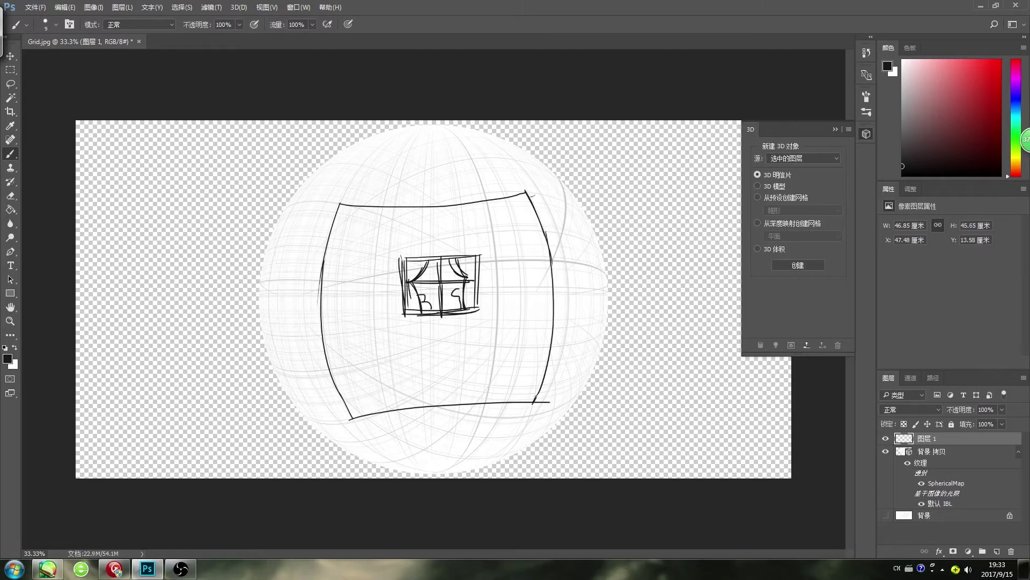
drag(329, 363, 358, 419)
key(ctrl+z)
drag(335, 384, 354, 420)
key(ctrl+z)
- Draw short diagonal lines outward from the wall's corners to suggest the adjoining walls, ceiling and floor
drag(533, 403, 553, 433)
key(ctrl+z)
drag(527, 189, 553, 156)
drag(317, 169, 333, 198)
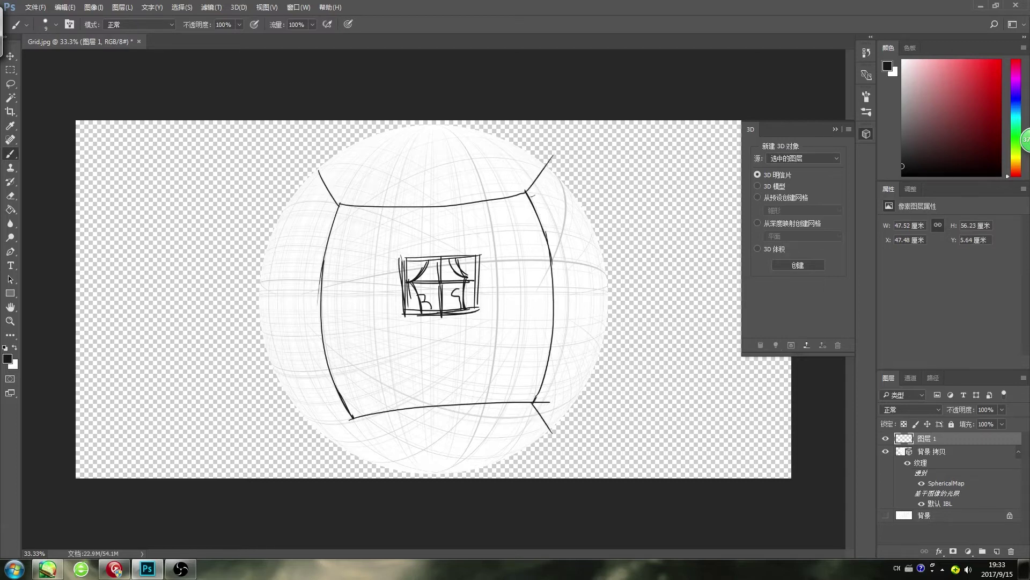
key(ctrl+z)
drag(320, 170, 340, 204)
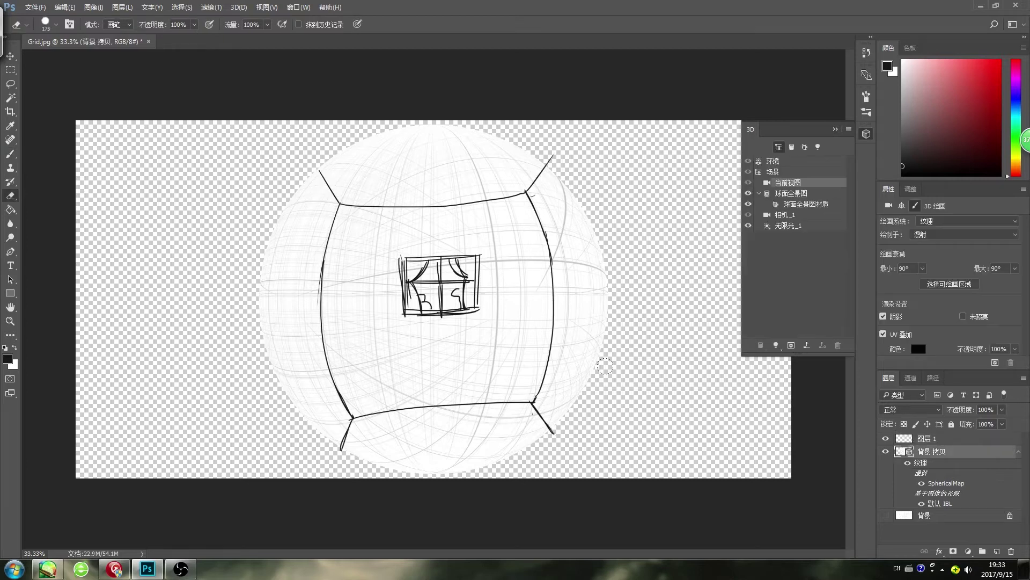
- Enlarge the brush to 600 and paint a large dark patch over the middle of the 3D panorama layer
key(b)
key(bracketright)
key(bracketright)
key(bracketright)
key(bracketright)
key(bracketright)
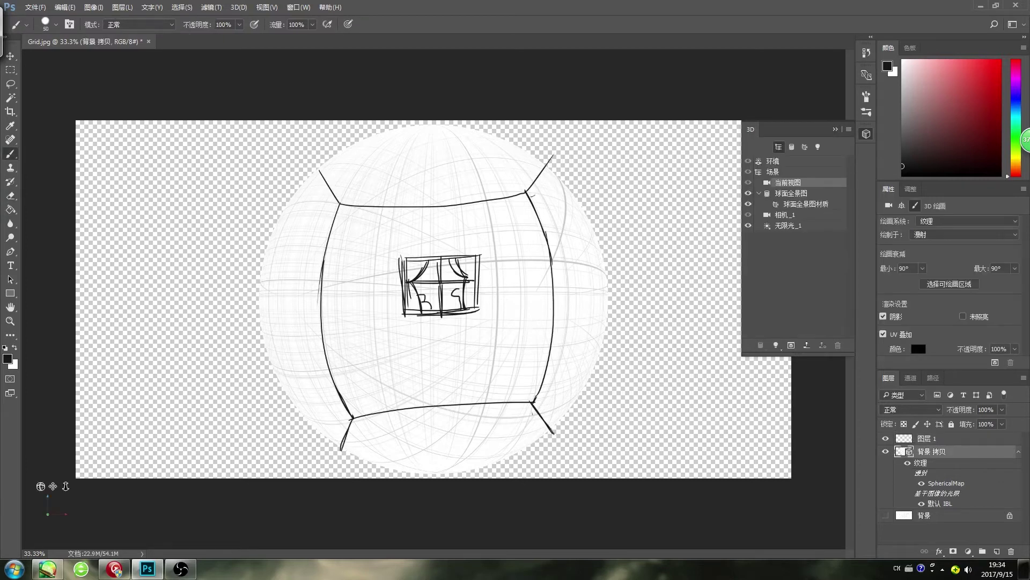
drag(537, 309, 454, 321)
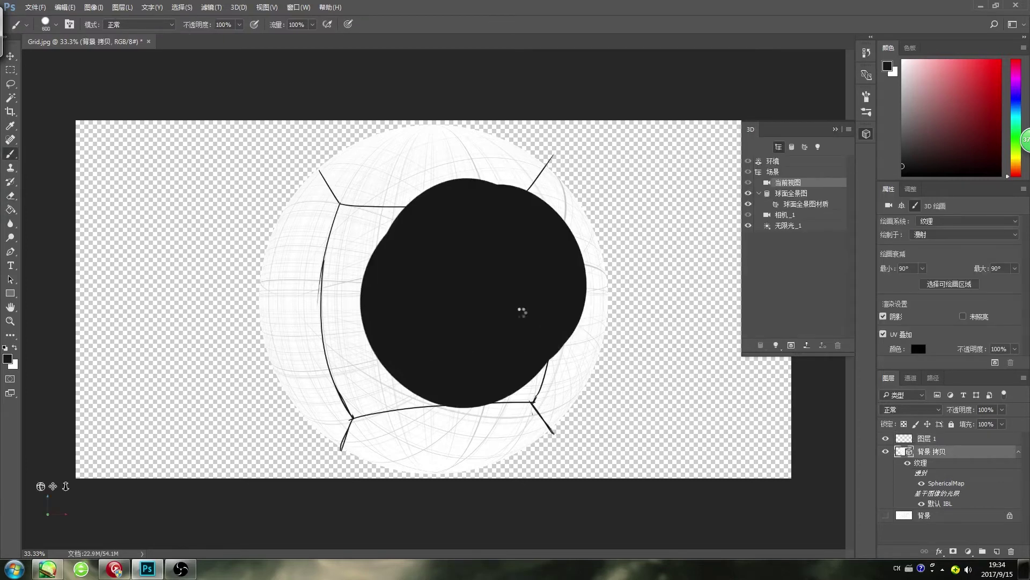
- Undo the dark patch, enlarge the brush to 1000 and switch the painting colour to white
key(bracketright)
key(ctrl+z)
key(x)
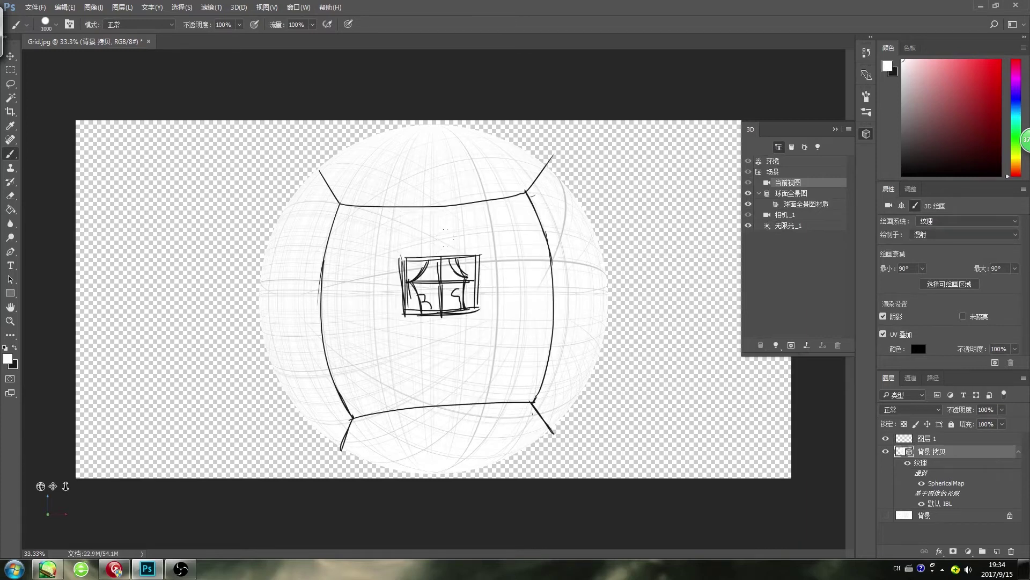
- Paint white over the grid behind the window wall on the 3D panorama layer 背景 拷贝, leaving the outer grid in place
click(886, 438)
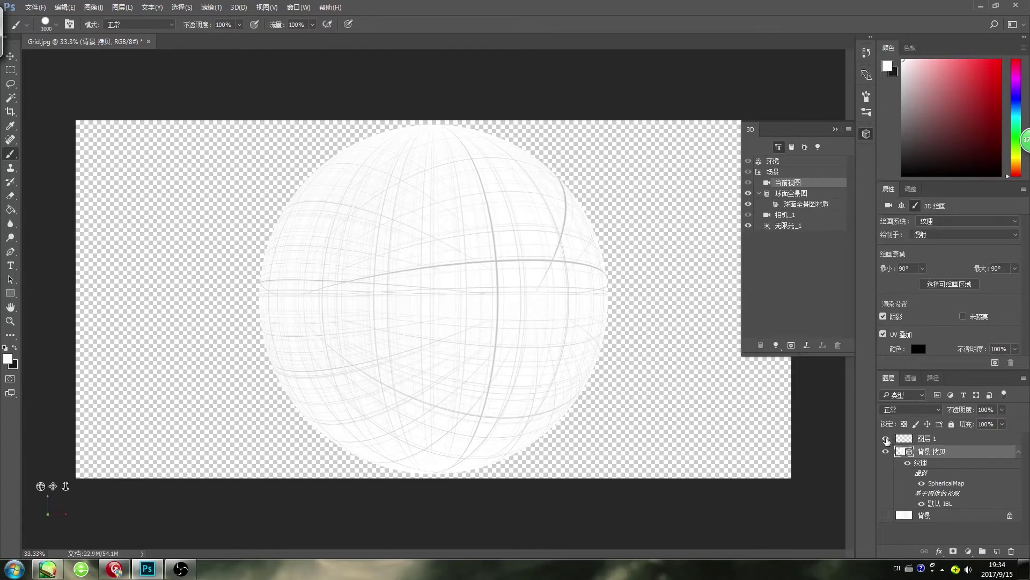
click(886, 438)
click(886, 438)
click(921, 454)
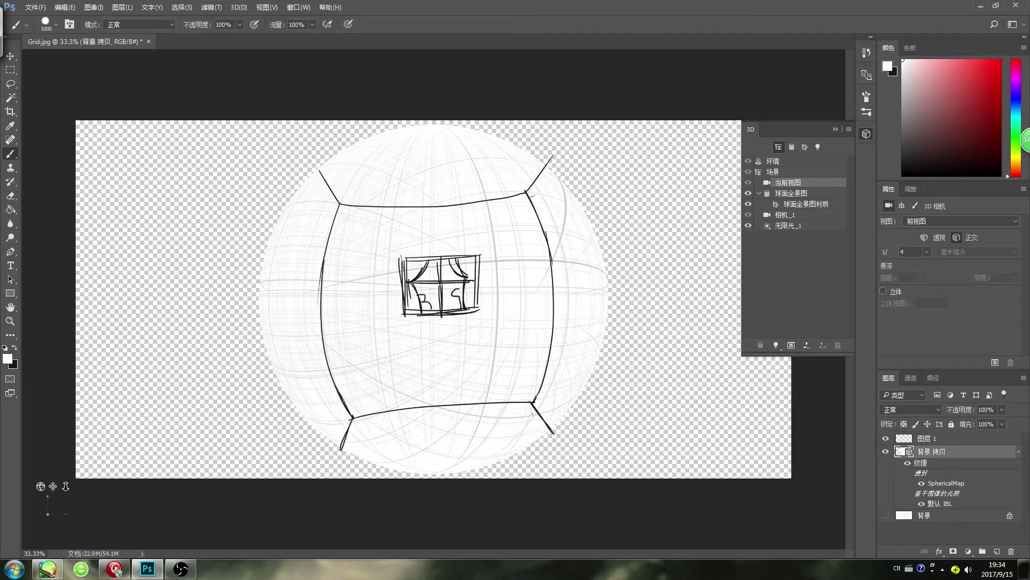
drag(456, 263, 376, 258)
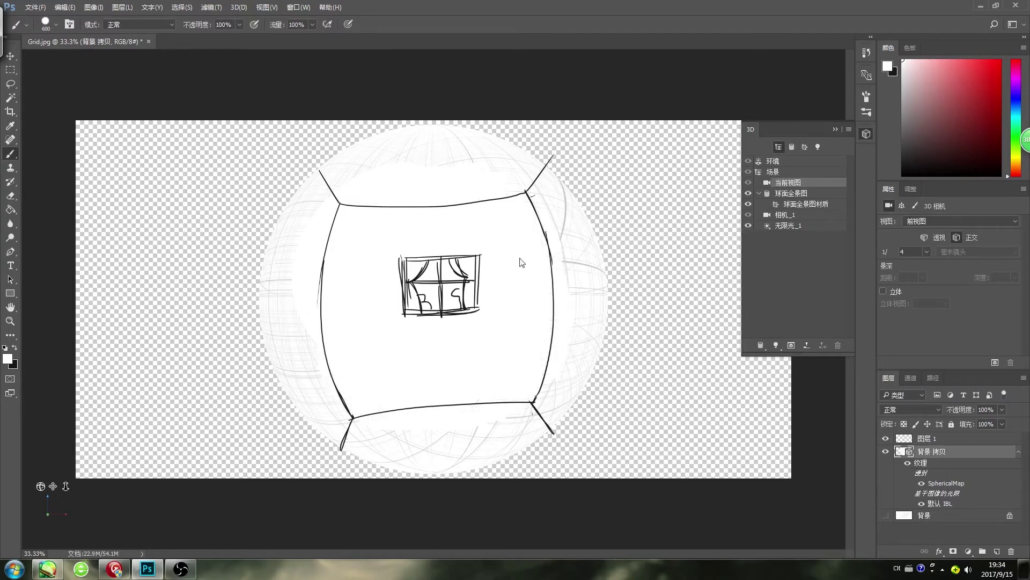
- Merge the line sketch layer 图层 1 down into the 3D panorama layer and add a new empty layer above it
click(952, 443)
right_click(952, 443)
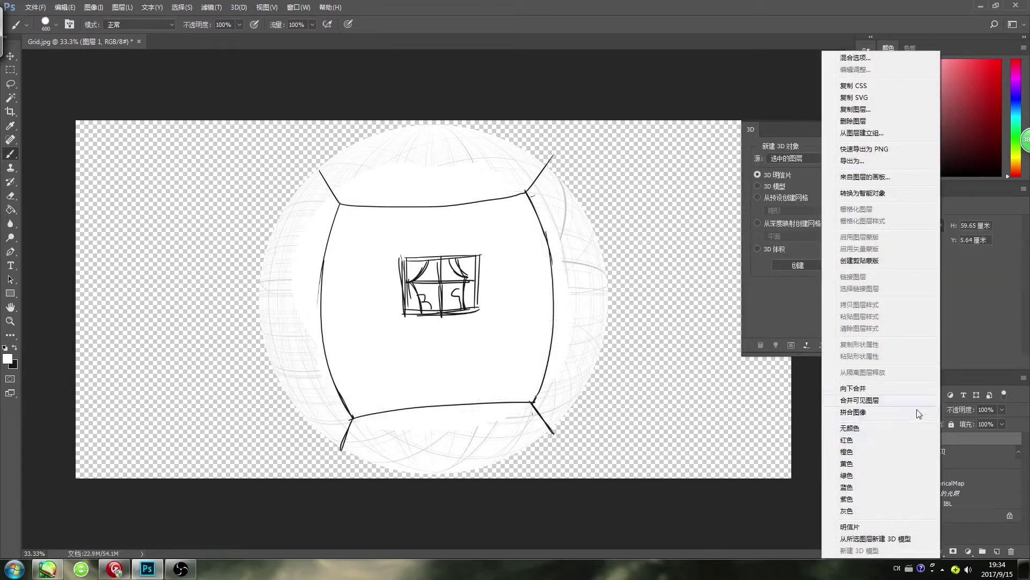
click(860, 392)
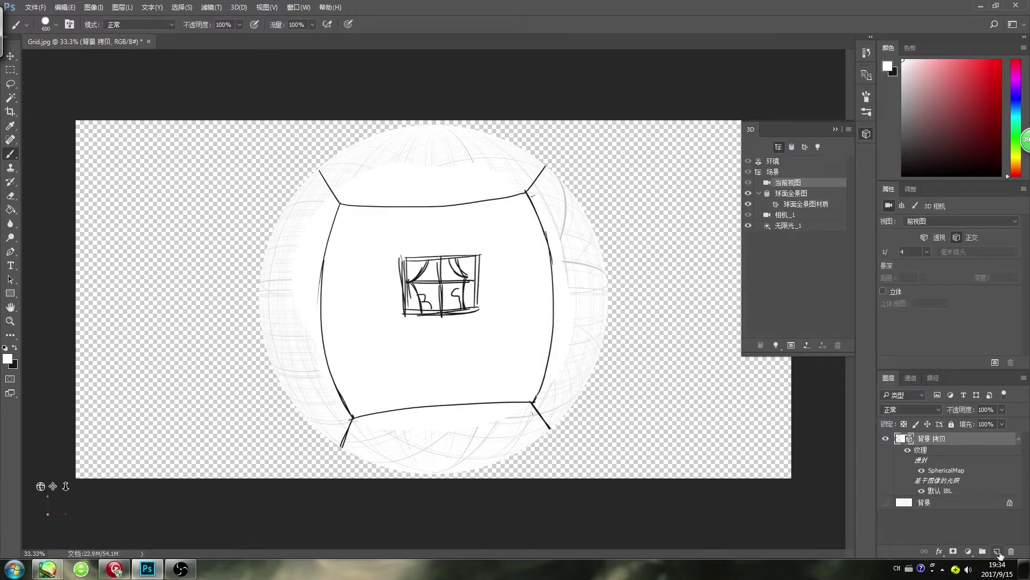
click(997, 551)
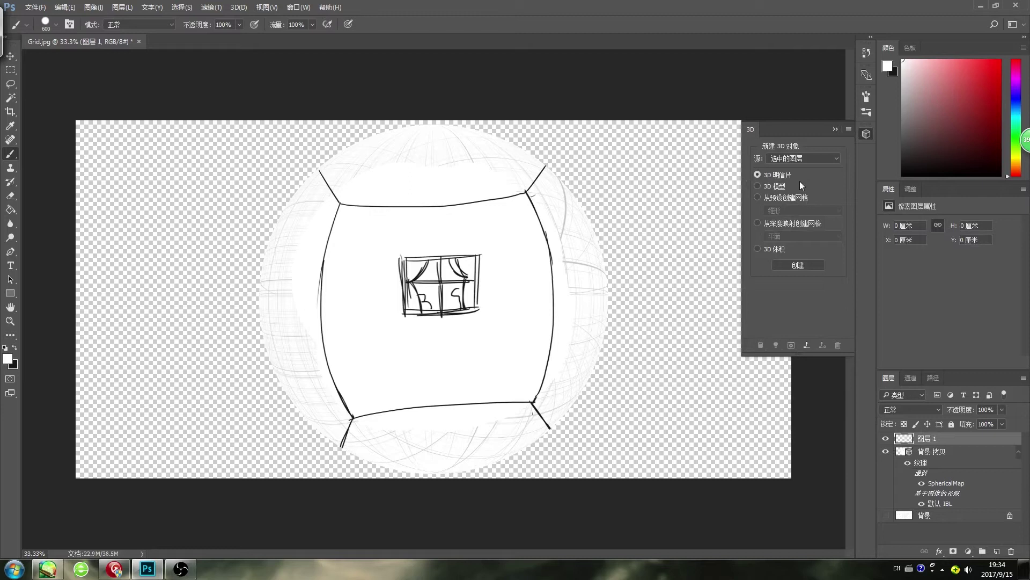
- Select the 3D panorama layer and set its current camera view to the top view (俯视图)
click(813, 157)
click(810, 158)
click(903, 451)
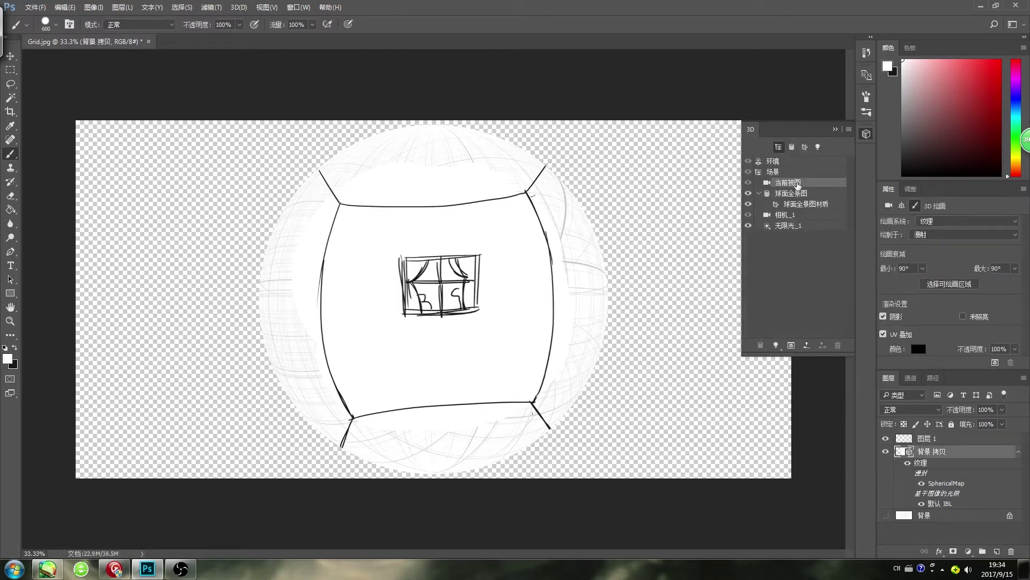
click(827, 184)
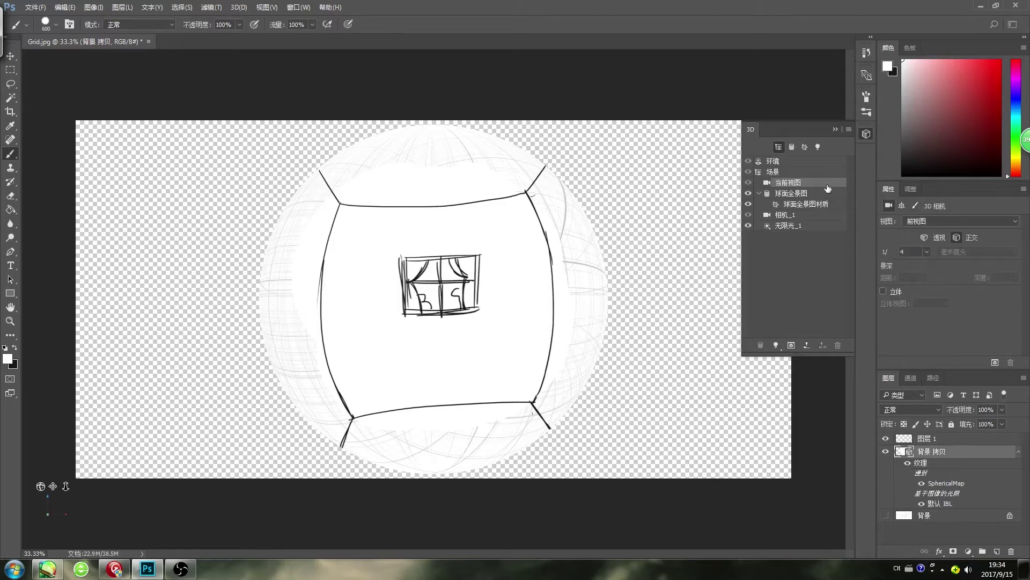
click(976, 221)
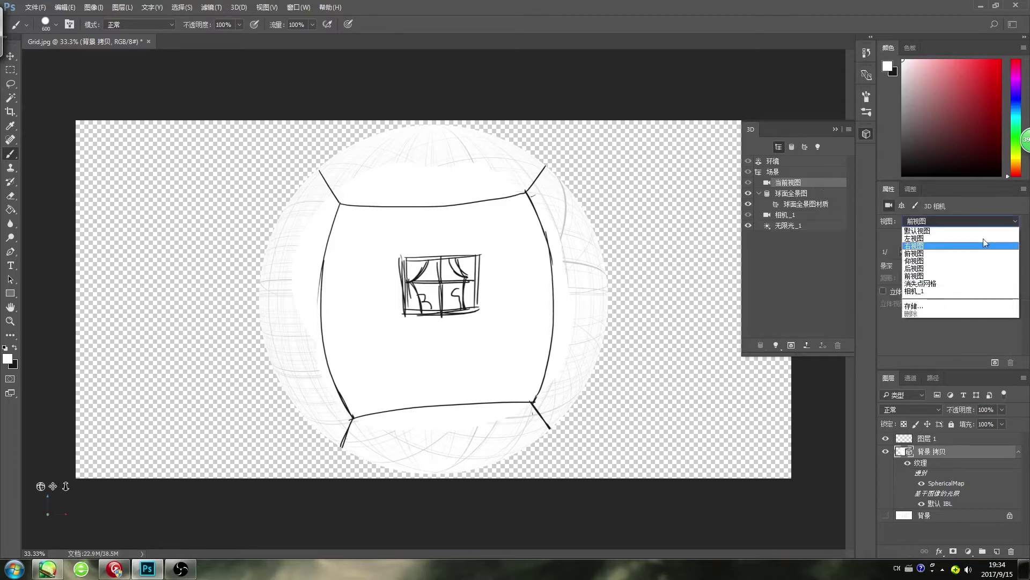
click(928, 253)
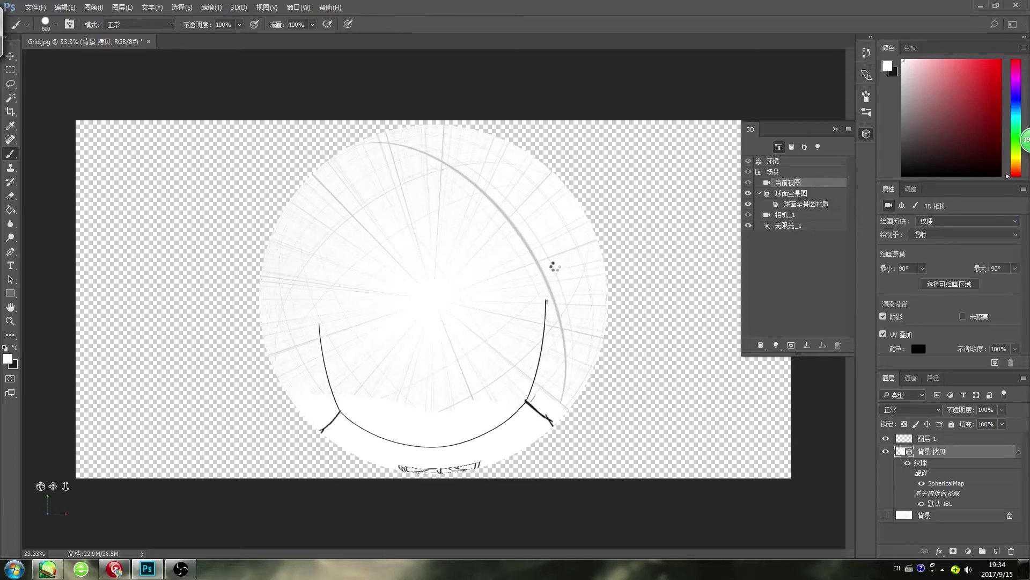
- On 图层 1, extend the ceiling's right edge upward with a black size 15 brush, redrawing the stroke until it follows the curve
key(alt+])
alt+click(529, 403)
key(bracketleft)
key(bracketleft)
key(bracketleft)
key(bracketleft)
key(bracketleft)
key(bracketleft)
drag(539, 265, 545, 324)
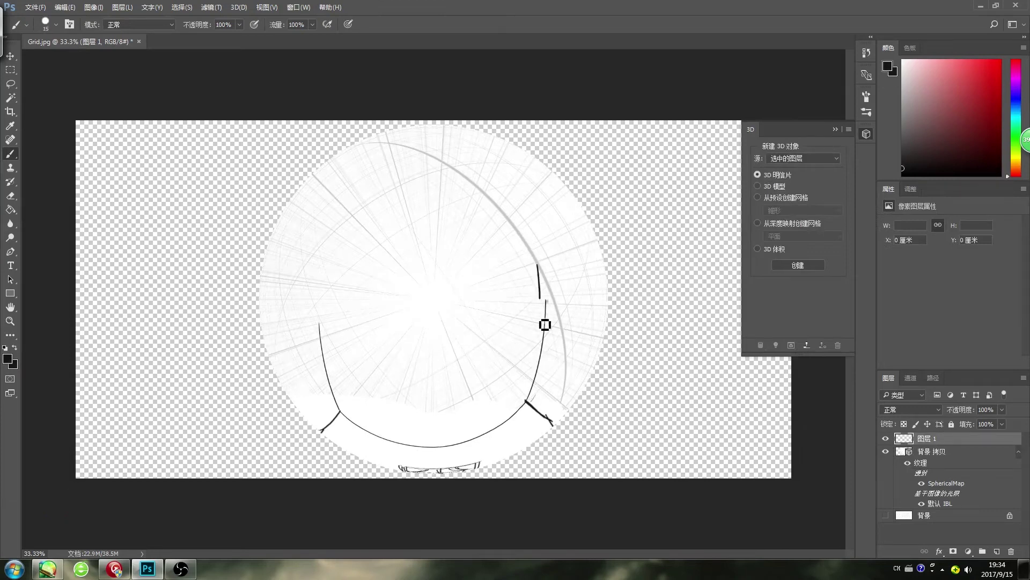
key(ctrl+z)
mouse_move(540, 251)
mouse_down()
mouse_move(543, 337)
mouse_move(544, 321)
mouse_up()
key(ctrl+z)
key(ctrl+z)
key(ctrl+z)
key(ctrl+z)
drag(538, 244, 543, 326)
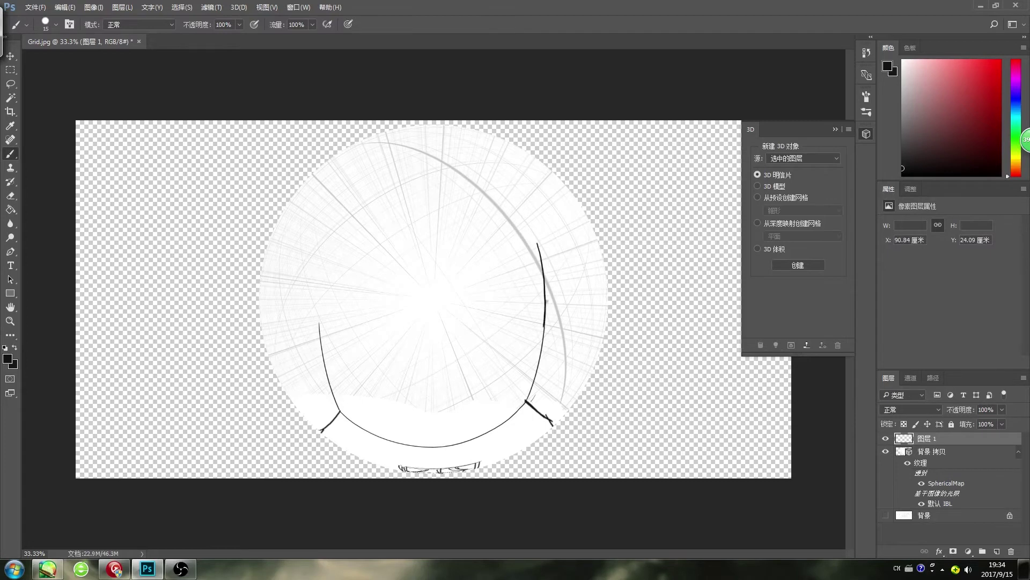
- Extend the ceiling's left edge upward with a matching curved stroke, redrawing it until it joins the existing line
drag(323, 249, 322, 337)
key(ctrl+z)
drag(332, 212, 324, 352)
key(ctrl+z)
key(ctrl+z)
key(ctrl+z)
drag(328, 220, 319, 348)
key(ctrl+z)
- Lengthen the ceiling's right edge toward its far corner with a curved stroke and clean up where the strokes overlap
drag(526, 203, 541, 280)
key(ctrl+z)
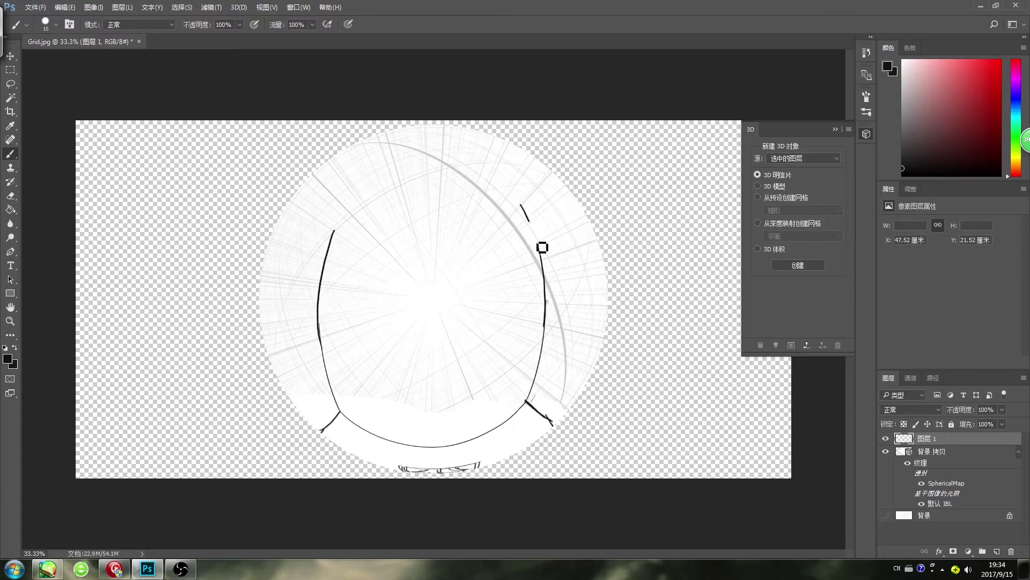
key(ctrl+z)
drag(531, 221, 548, 321)
key(ctrl+z)
key(ctrl+z)
drag(517, 213, 544, 311)
key(e)
drag(539, 246, 544, 309)
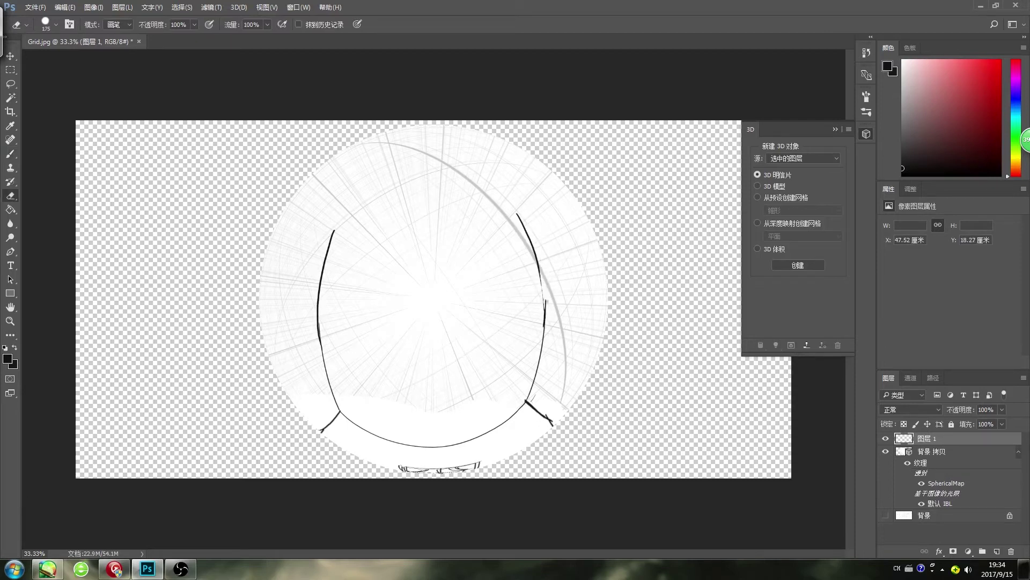
key(b)
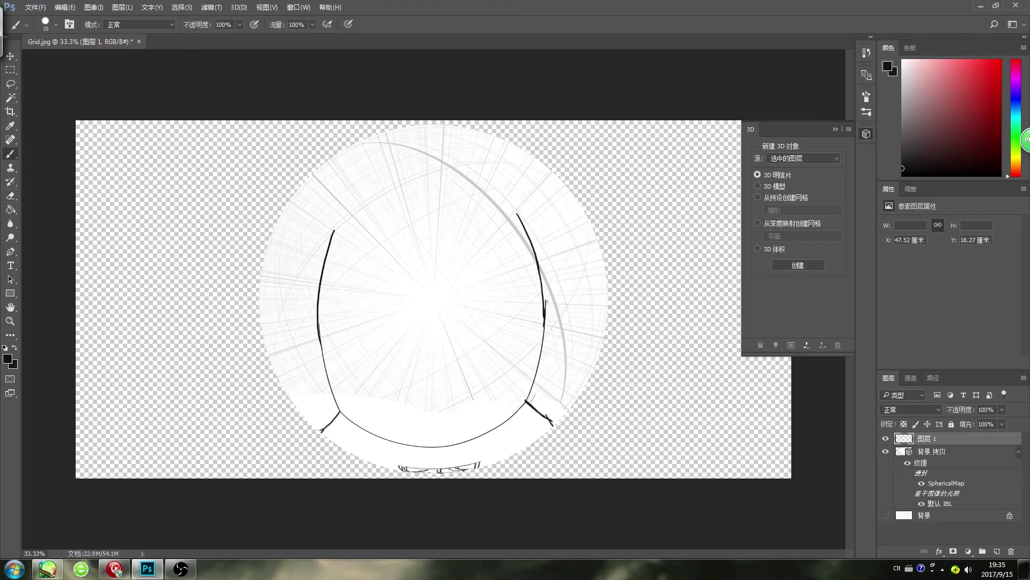
- Try several curved strokes for the ceiling's far edge, starting at the upper end of its left edge
mouse_move(339, 222)
mouse_down()
mouse_move(330, 245)
mouse_move(485, 221)
mouse_move(430, 215)
mouse_up()
key(ctrl+z)
key(ctrl+z)
mouse_move(341, 218)
mouse_down()
mouse_move(472, 189)
mouse_move(434, 189)
mouse_up()
key(ctrl+z)
key(ctrl+z)
drag(339, 221, 469, 178)
key(ctrl+z)
drag(338, 224, 476, 183)
key(ctrl+z)
mouse_move(339, 225)
mouse_down()
mouse_move(407, 198)
mouse_move(471, 189)
mouse_up()
key(ctrl+z)
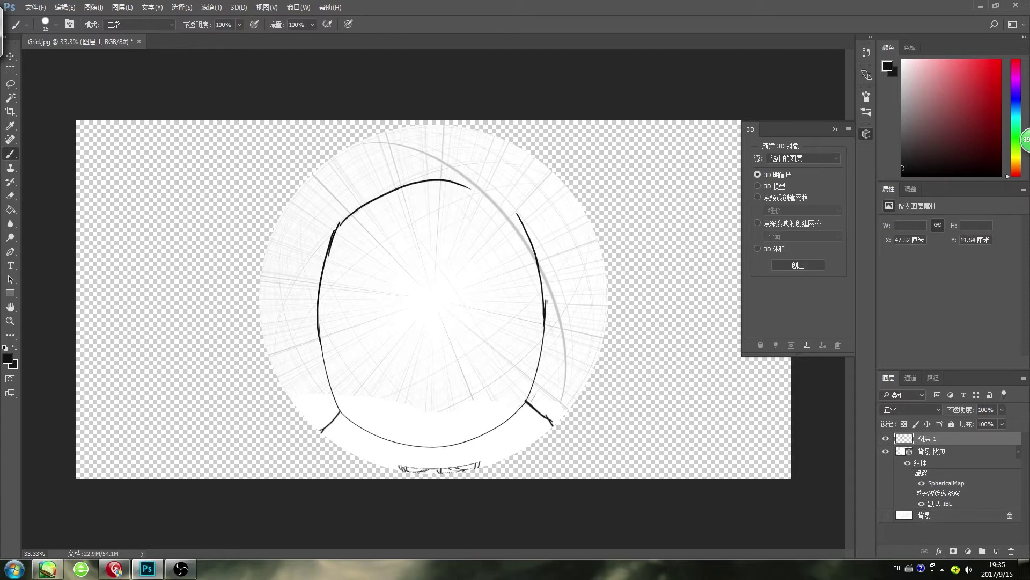
key(ctrl+z)
drag(341, 220, 449, 178)
key(ctrl+z)
drag(339, 225, 420, 183)
key(ctrl+z)
key(ctrl+z)
mouse_move(340, 228)
mouse_down()
mouse_move(428, 186)
mouse_move(494, 215)
mouse_up()
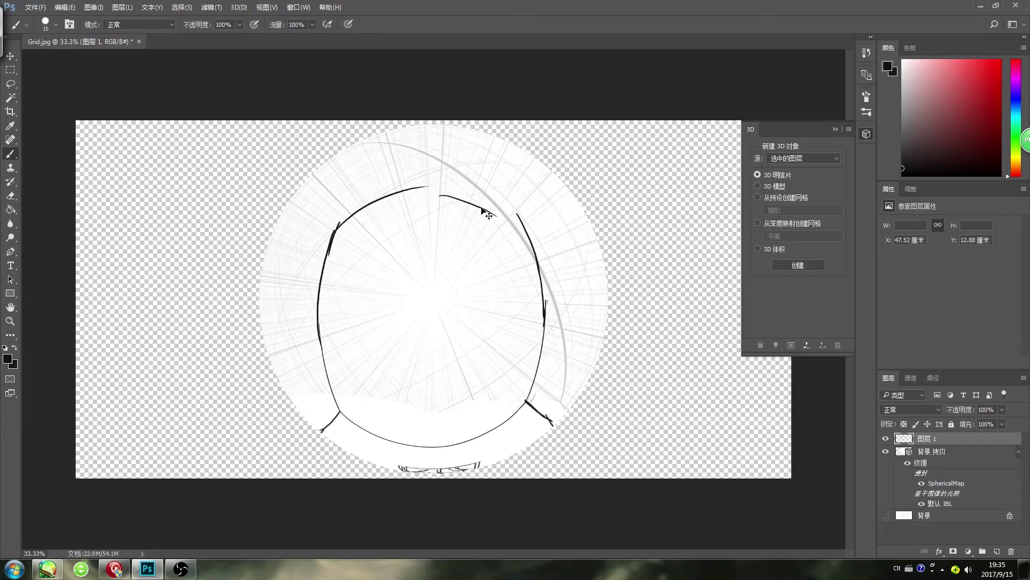
key(ctrl+z)
key(ctrl+z)
drag(337, 221, 398, 202)
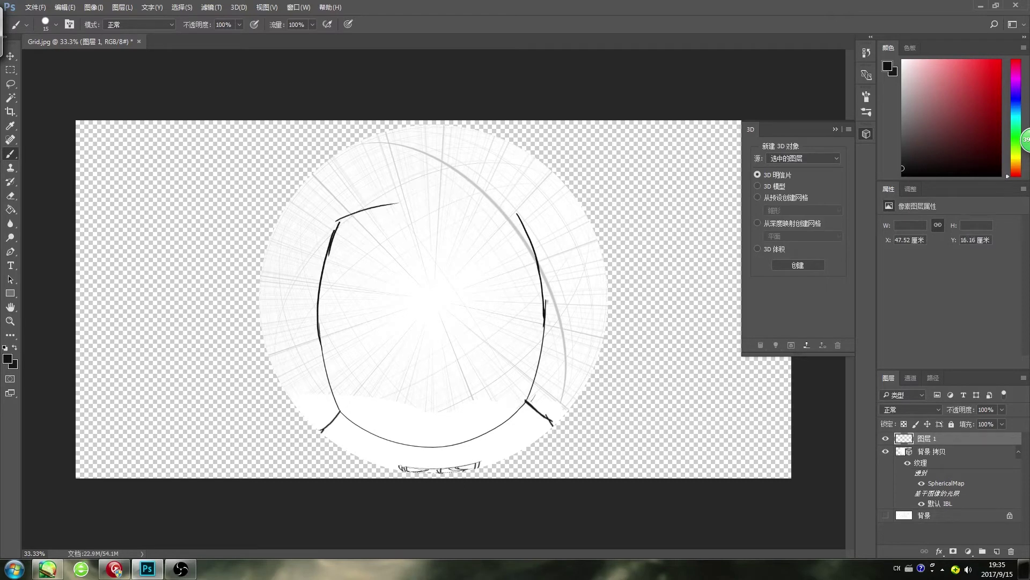
key(ctrl+z)
- Draw the ceiling's far edge as an arc between both side edges and add diagonal lines outward from its two far corners
mouse_move(337, 225)
mouse_down()
mouse_move(457, 194)
mouse_move(501, 205)
mouse_up()
key(ctrl+z)
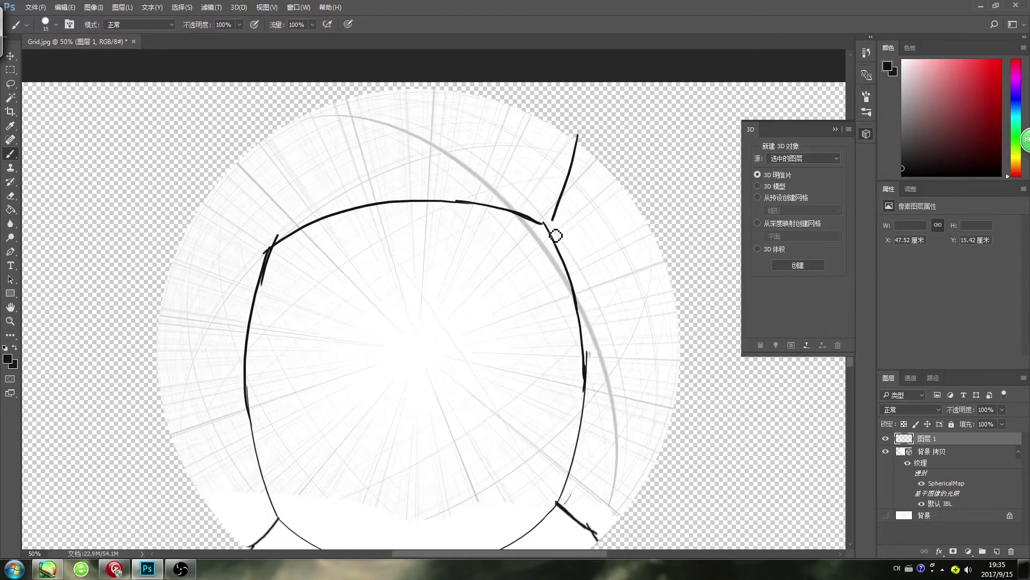
key(ctrl+z)
drag(599, 155, 544, 220)
key(ctrl+z)
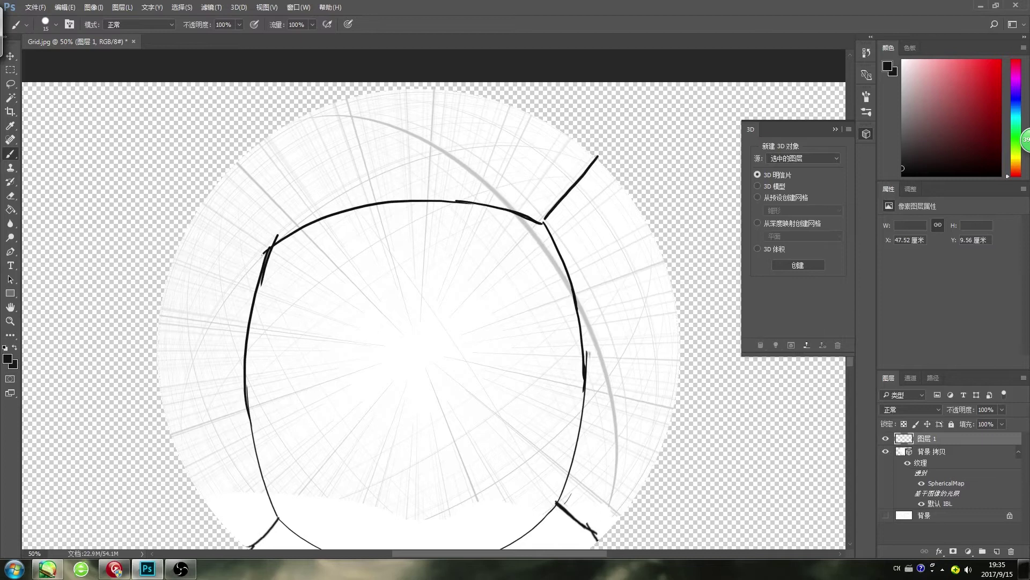
key(ctrl+z)
drag(232, 179, 282, 242)
mouse_move(336, 210)
mouse_down()
mouse_move(375, 74)
mouse_move(359, 128)
mouse_up()
- Redraw the ceiling's far edge as a higher arc between the two far corners and erase the flatter arc beneath it
drag(302, 161, 481, 107)
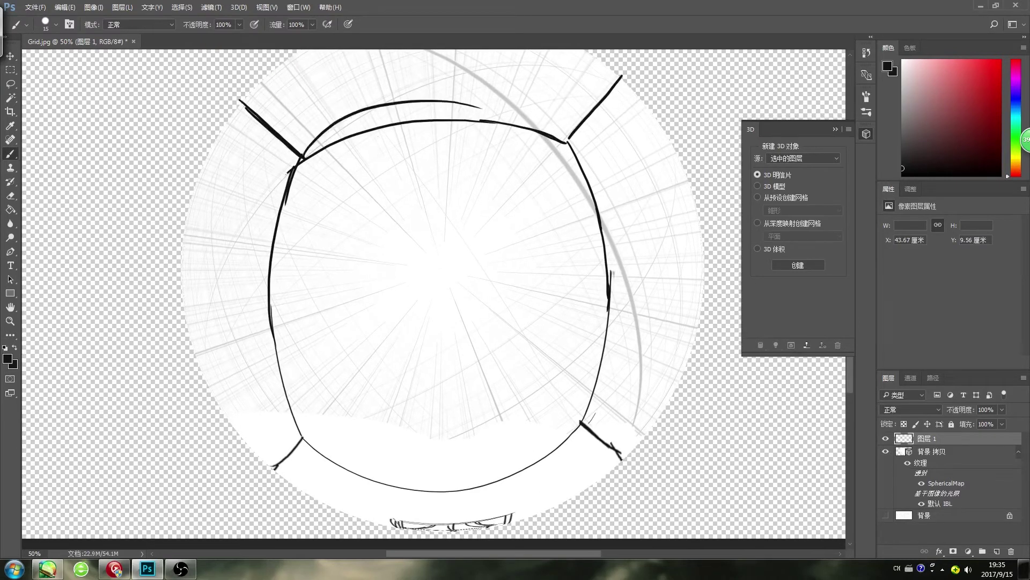
key(ctrl+z)
drag(301, 160, 515, 89)
key(ctrl+z)
mouse_move(301, 160)
mouse_down()
mouse_move(434, 99)
mouse_move(563, 142)
mouse_up()
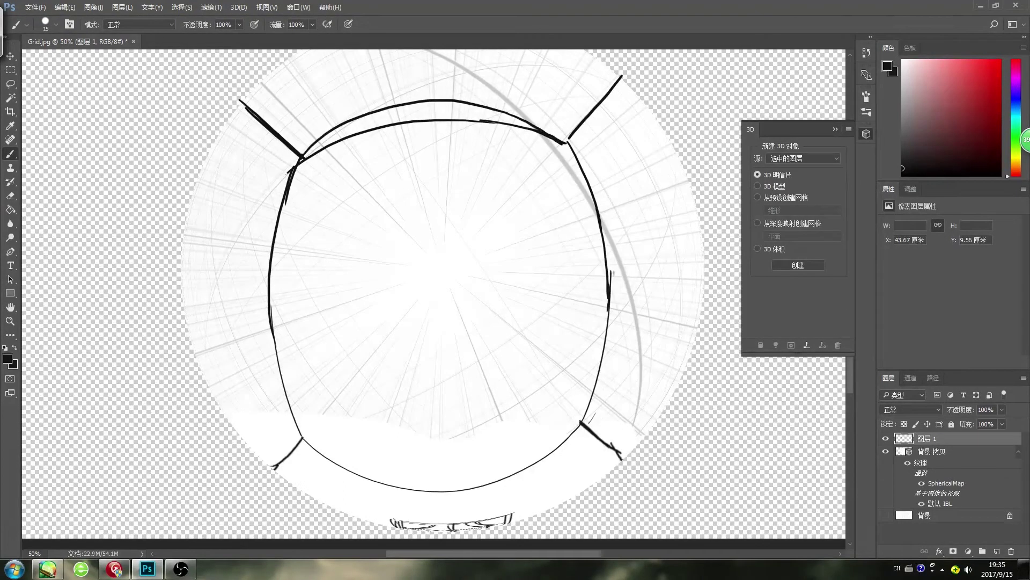
key(e)
mouse_move(301, 161)
mouse_down()
mouse_move(379, 121)
mouse_move(471, 119)
mouse_move(414, 113)
mouse_move(533, 133)
mouse_move(442, 114)
mouse_move(572, 157)
mouse_move(575, 142)
mouse_move(521, 162)
mouse_move(542, 163)
mouse_up()
key(b)
key(ctrl+z)
key(e)
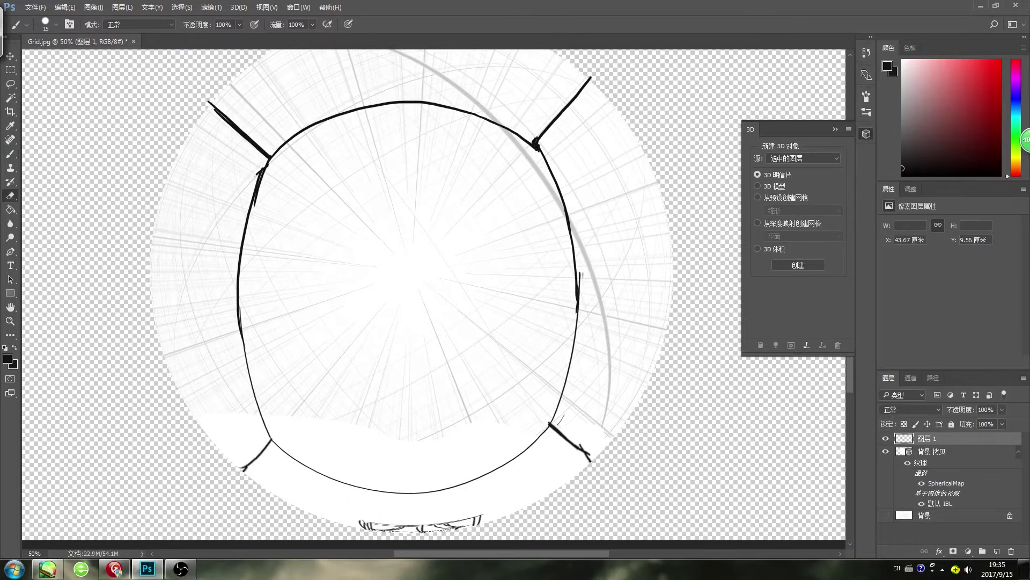
drag(574, 257, 576, 312)
key(b)
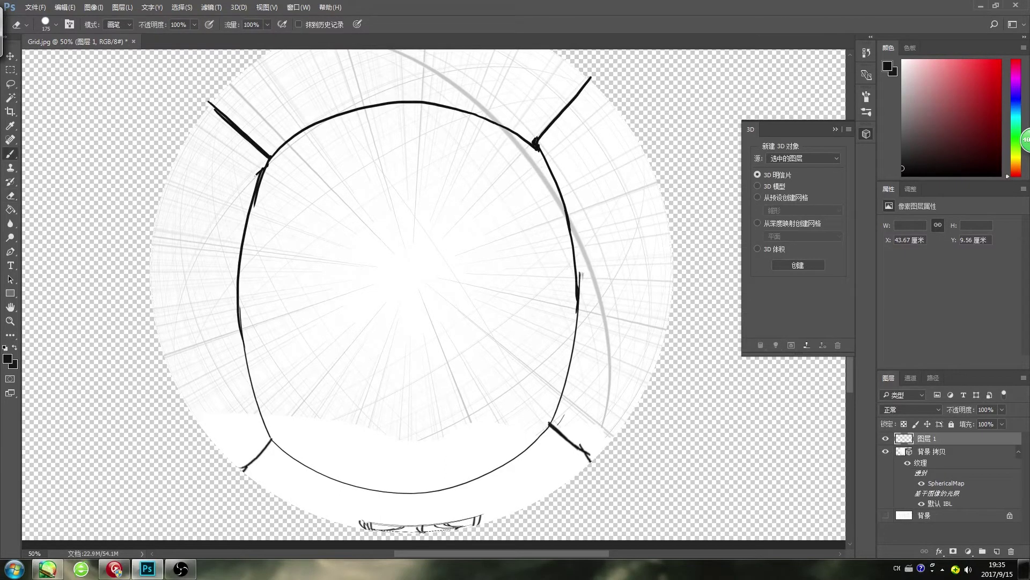
- Rework the right half of the ceiling's far arc with a new stroke reaching the far right corner
key(ctrl+minus)
key(ctrl+minus)
key(ctrl+minus)
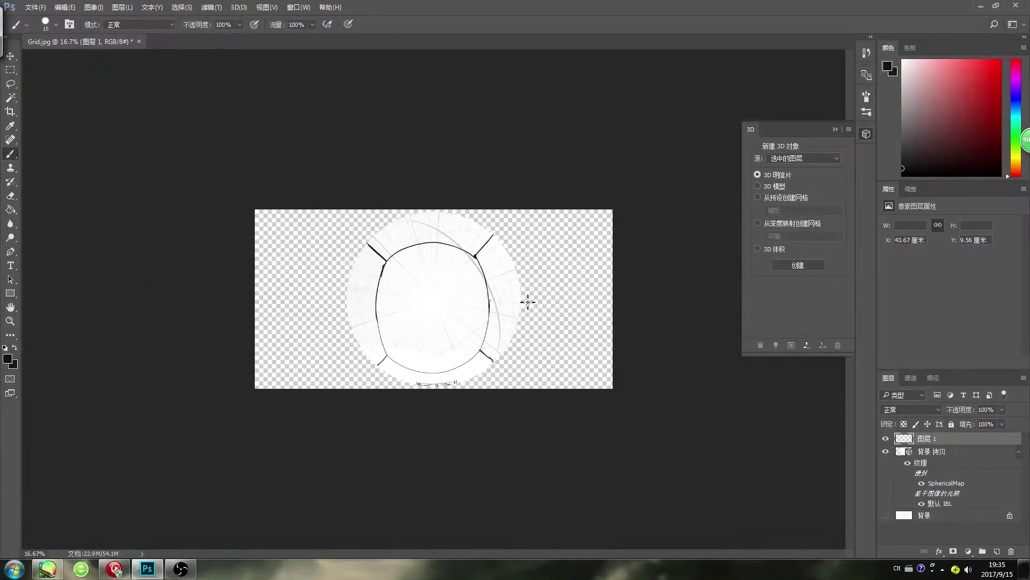
key(ctrl+plus)
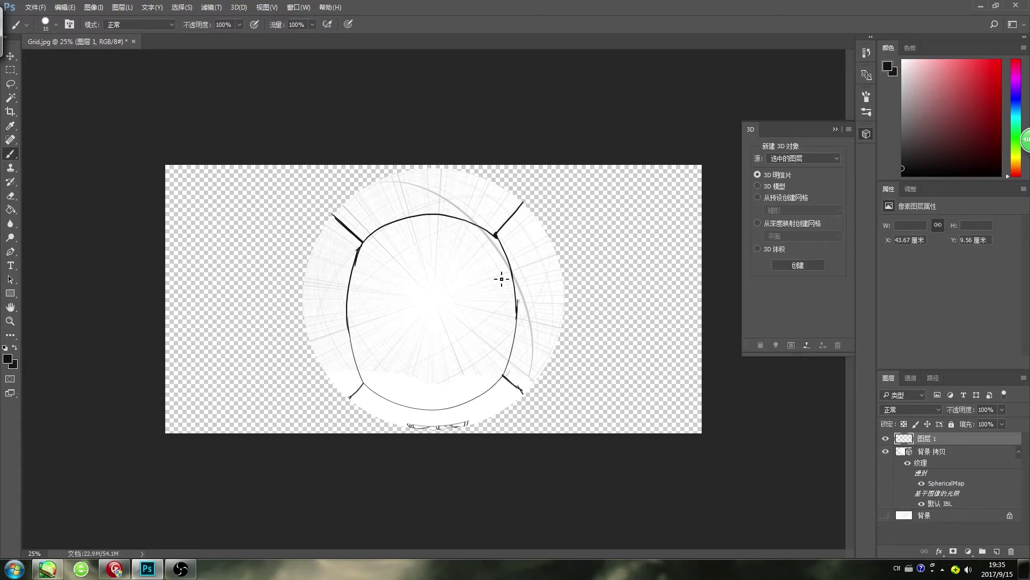
key(ctrl+plus)
key(e)
drag(450, 188, 510, 215)
key(b)
key(ctrl+z)
key(ctrl+alt+z)
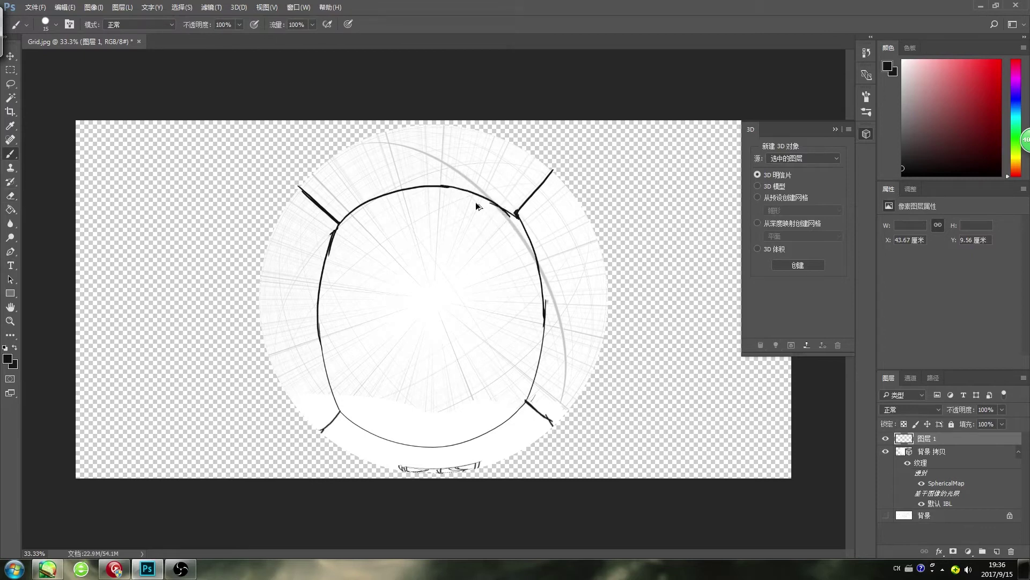
key(ctrl+alt+z)
drag(445, 187, 518, 220)
key(ctrl+z)
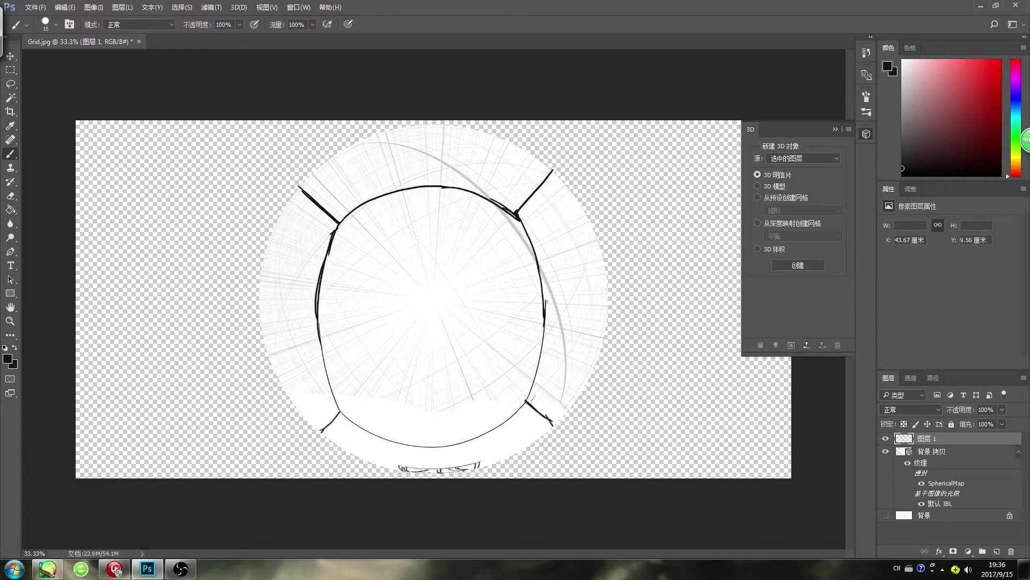
- Draw a small circle at the centre of the ceiling, undoing the trial line across it
drag(327, 276, 523, 267)
key(ctrl+z)
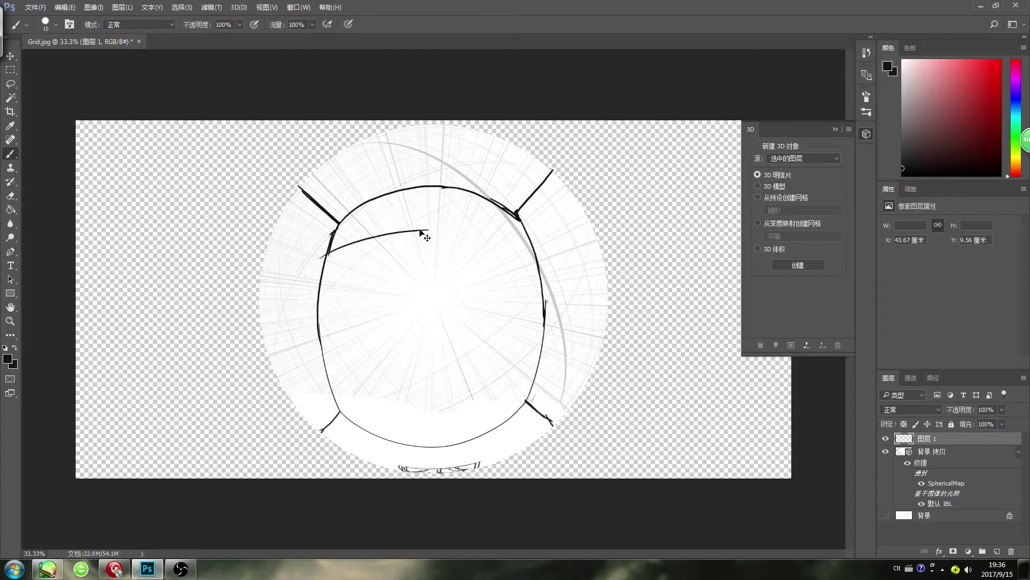
mouse_move(430, 275)
mouse_down()
mouse_move(444, 322)
mouse_move(448, 285)
mouse_move(453, 292)
mouse_move(418, 281)
mouse_up()
key(ctrl+z)
key(ctrl+z)
key(ctrl+z)
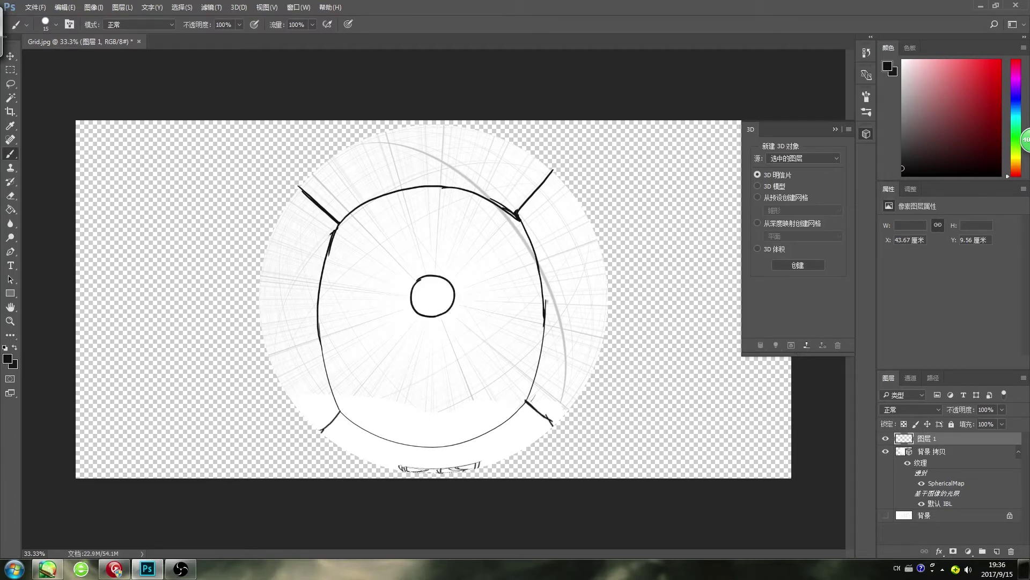
- Touch up the ceiling's near left corner, then erase and redraw the doubled strokes midway along its right edge
drag(338, 415, 347, 422)
key(e)
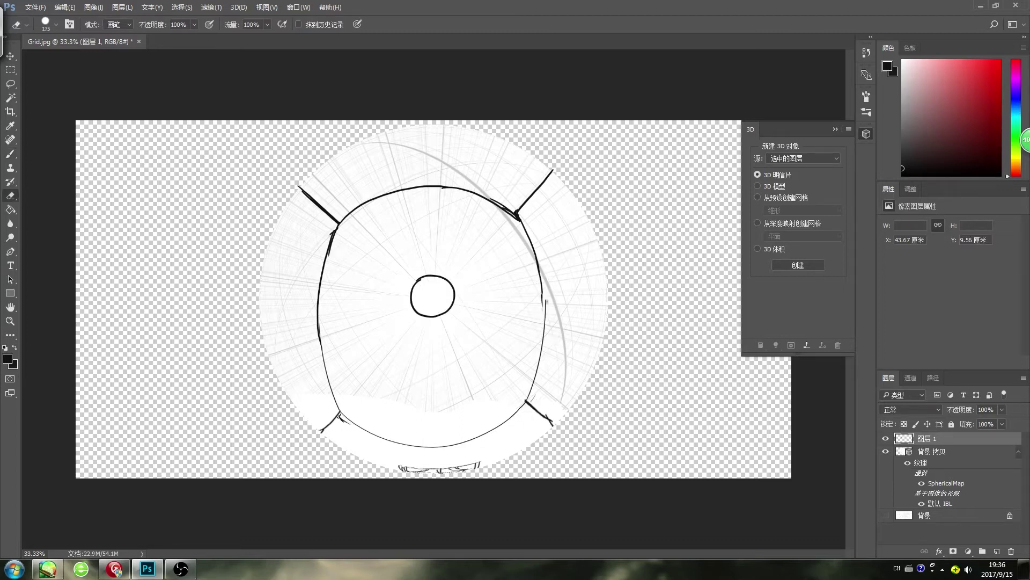
key(b)
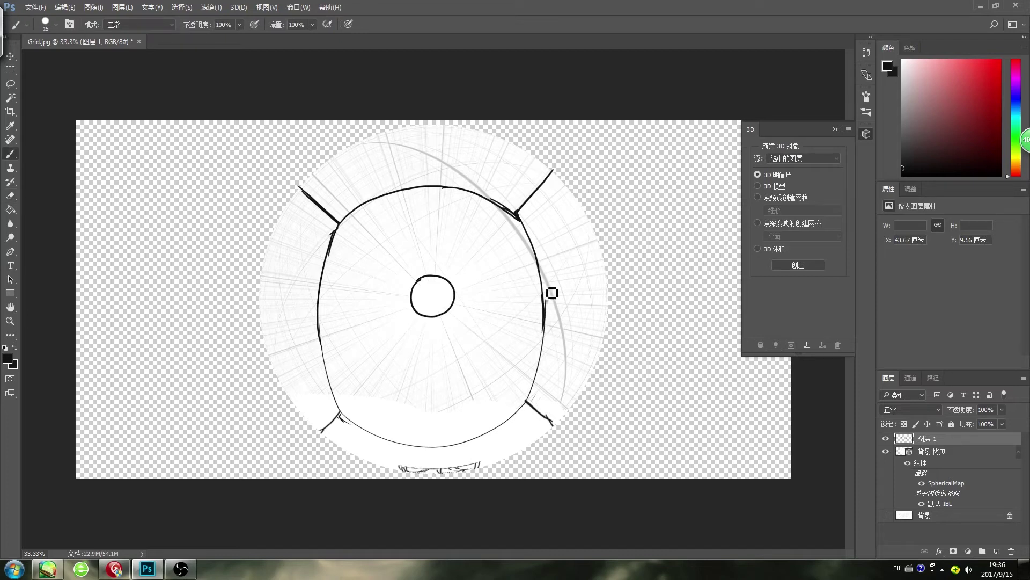
key(e)
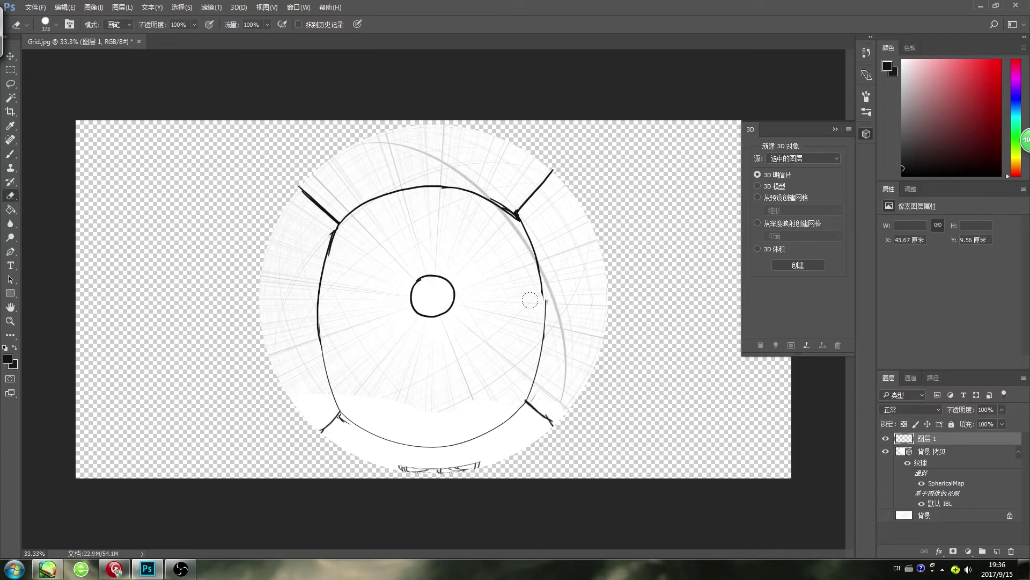
key(b)
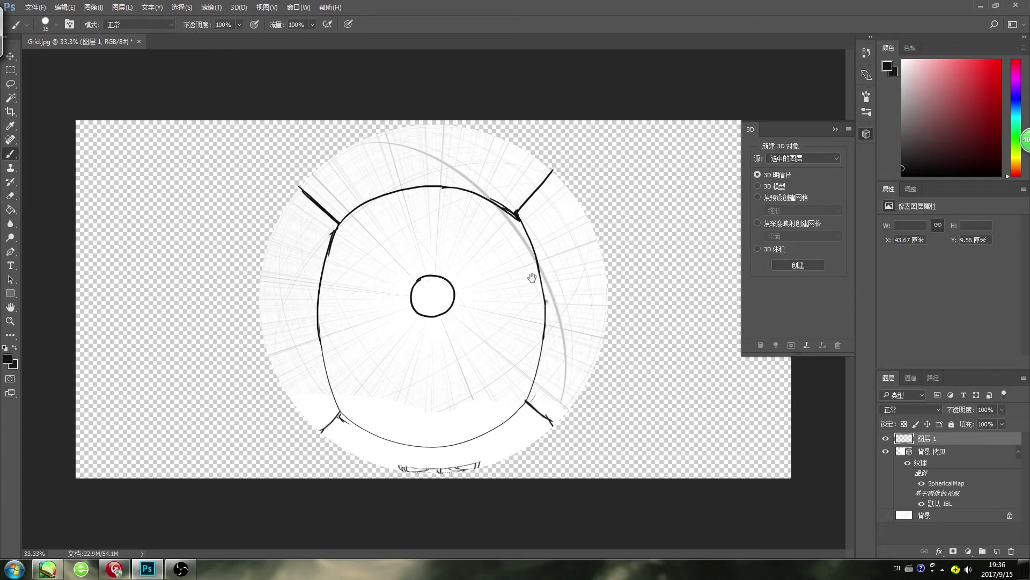
- Erase the doubled strokes along the upper part of the ceiling's left edge and redraw it as one clean line
key(e)
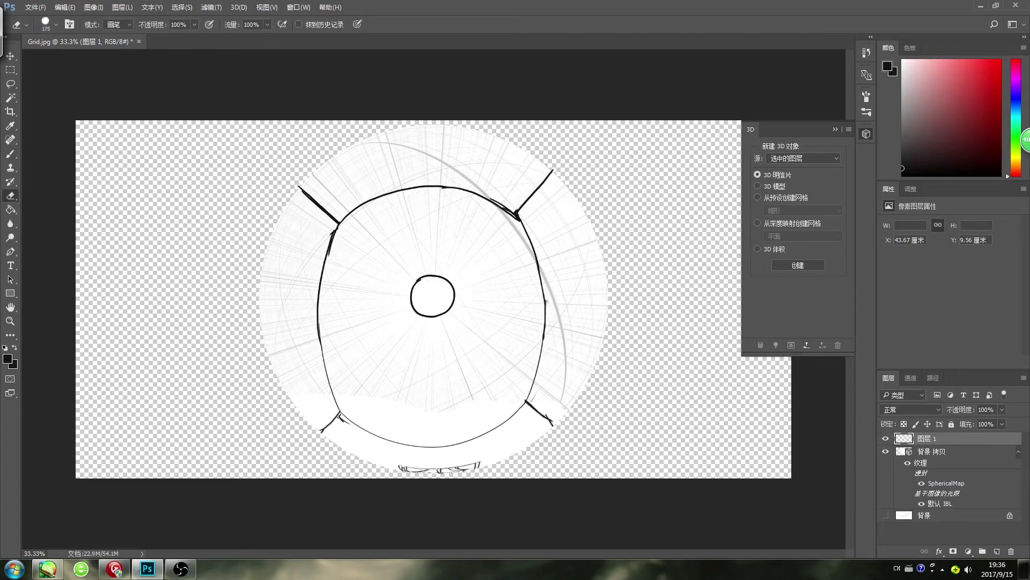
drag(347, 241, 321, 283)
key(b)
key(ctrl+z)
key(ctrl+z)
drag(339, 225, 321, 274)
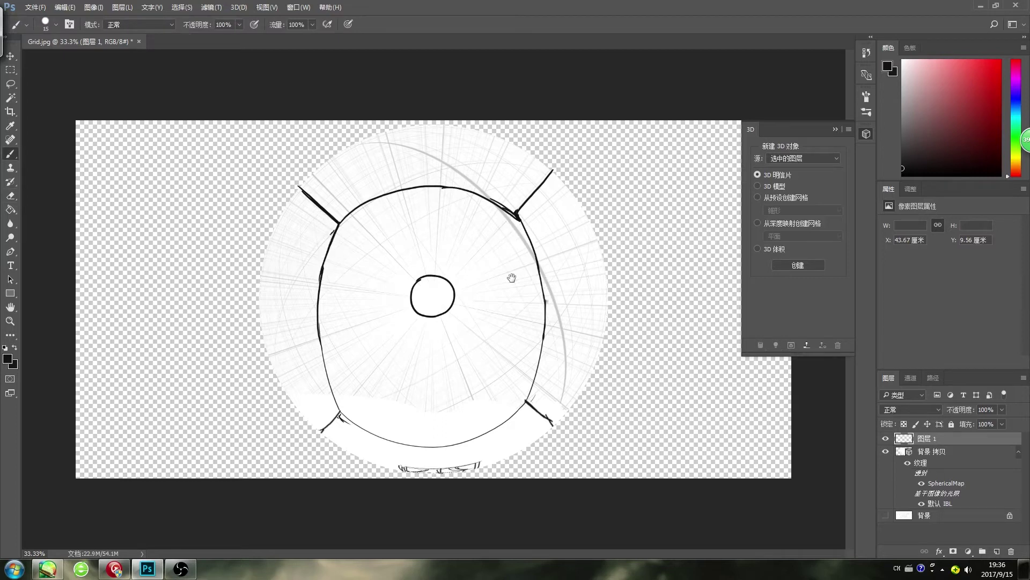
- Draw the lower half of the ceiling's left edge down to the near left corner, undoing the first trial stroke
drag(320, 292, 338, 395)
key(ctrl+z)
drag(320, 320, 340, 411)
- Try to erase the perspective grid inside the ceiling outline on the 背景 拷贝 layer with a large eraser
click(939, 452)
key(e)
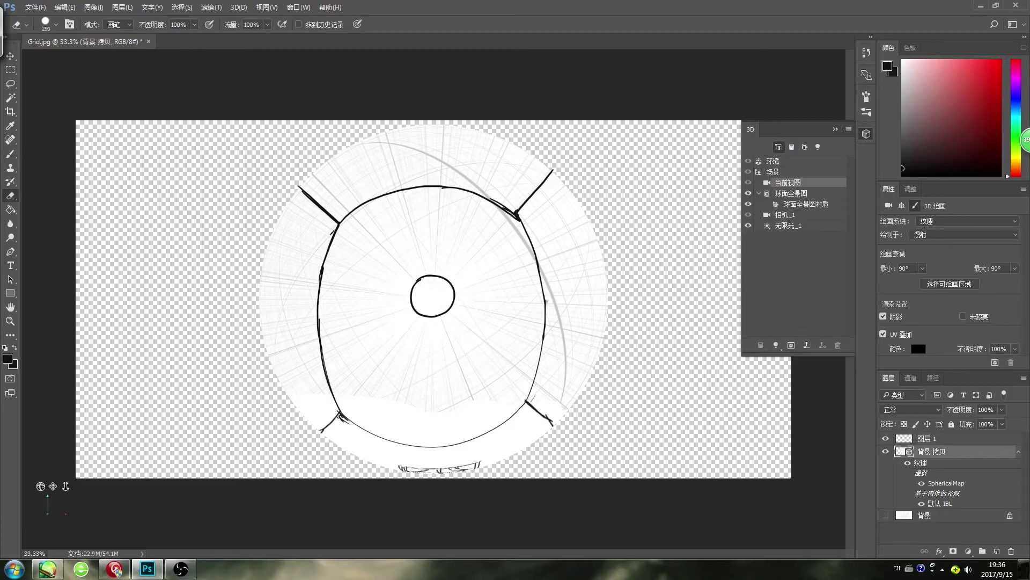
mouse_move(418, 397)
mouse_down()
mouse_move(397, 375)
mouse_move(532, 328)
mouse_move(504, 419)
mouse_up()
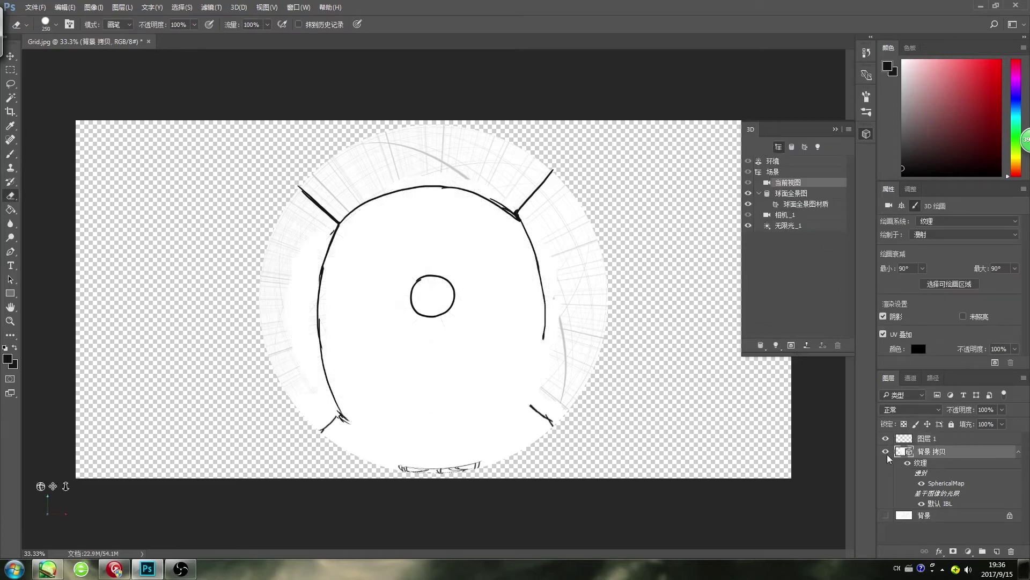
key(bracketright)
key(bracketright)
key(bracketright)
key(bracketright)
key(bracketright)
key(bracketright)
key(bracketright)
key(bracketright)
key(bracketright)
key(bracketright)
key(ctrl+z)
- Switch to the Brush tool and set the foreground colour to white
key(b)
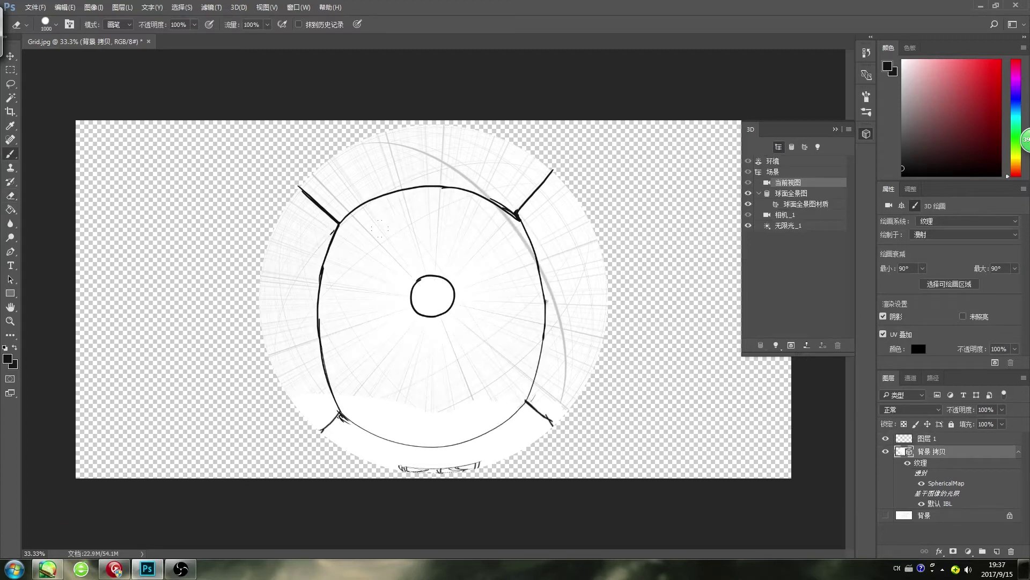
click(8, 358)
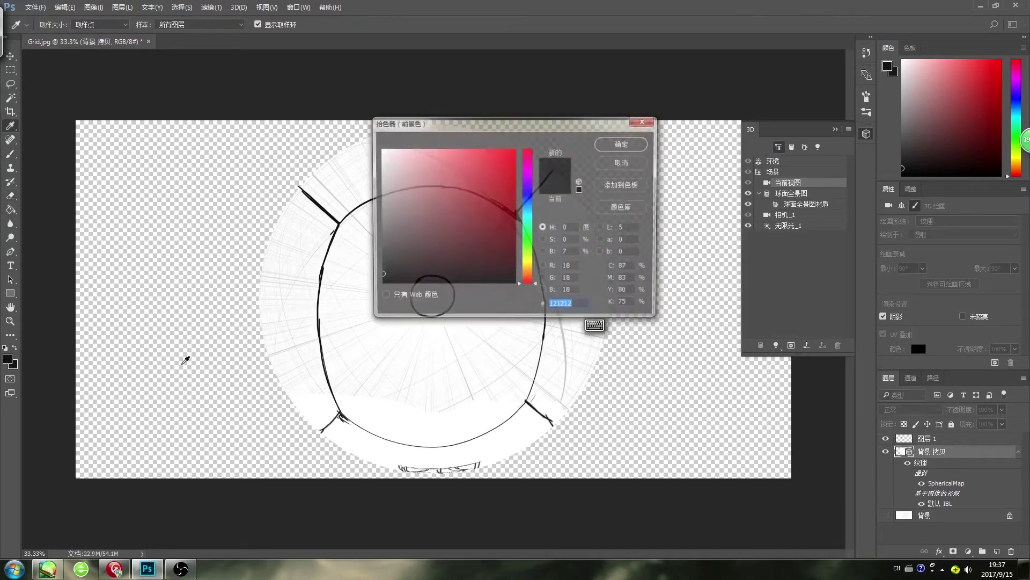
drag(437, 210, 331, 123)
click(624, 143)
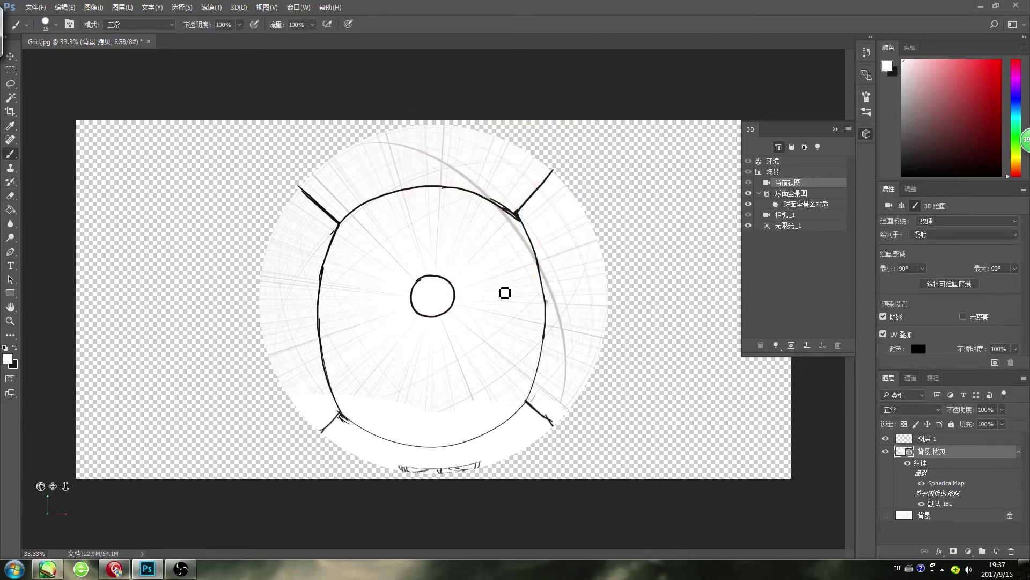
- Paint white over the grid inside and just around the ceiling with a 600-size brush, undoing the last stroke
key(bracketright)
key(bracketright)
drag(418, 350, 398, 278)
drag(353, 349, 312, 333)
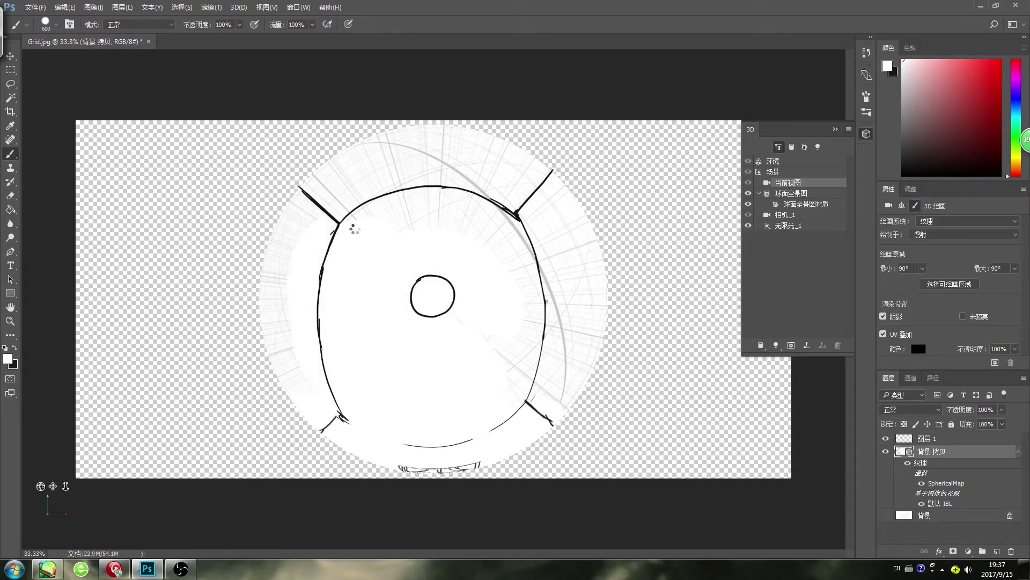
drag(368, 161, 420, 190)
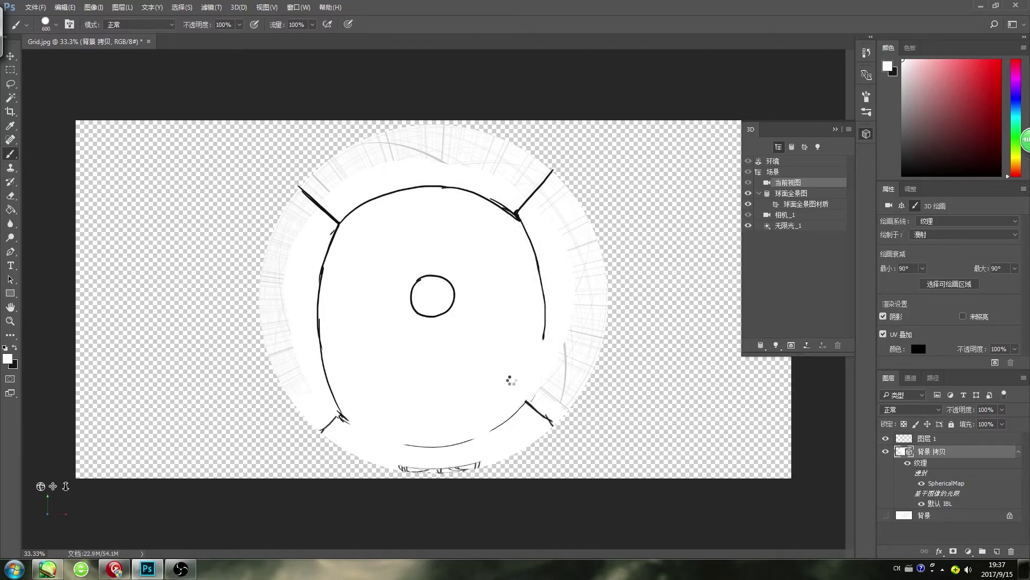
key(ctrl+z)
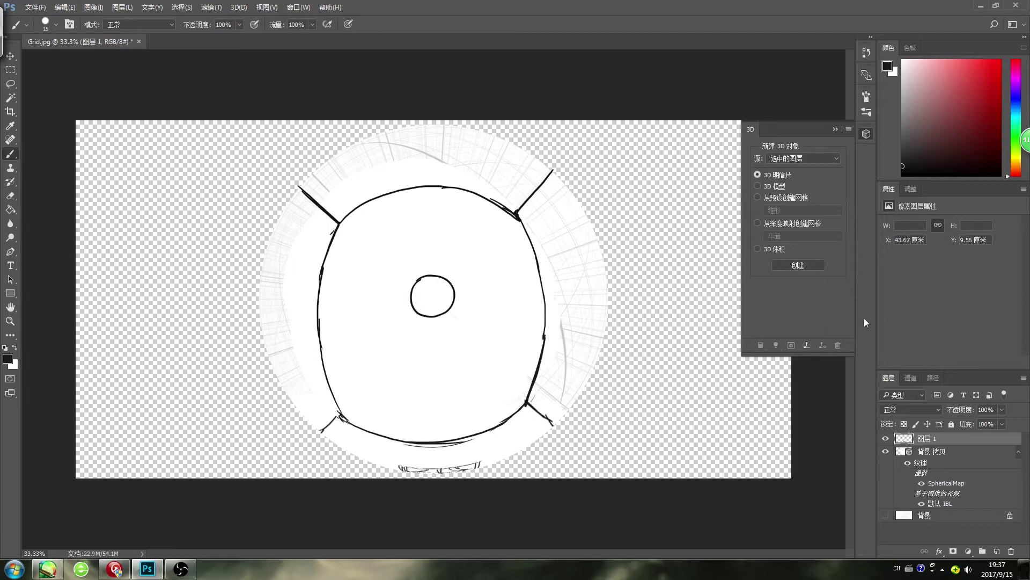
- Merge 图层 1 down into the 背景 拷贝 layer and create a new empty layer above it
double_click(935, 442)
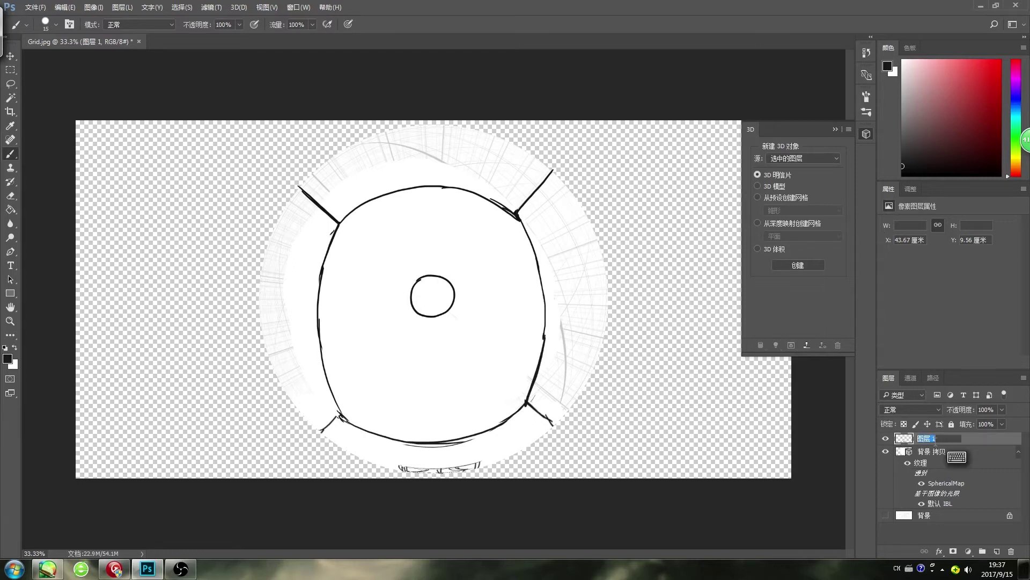
key(Return)
right_click(972, 441)
click(900, 388)
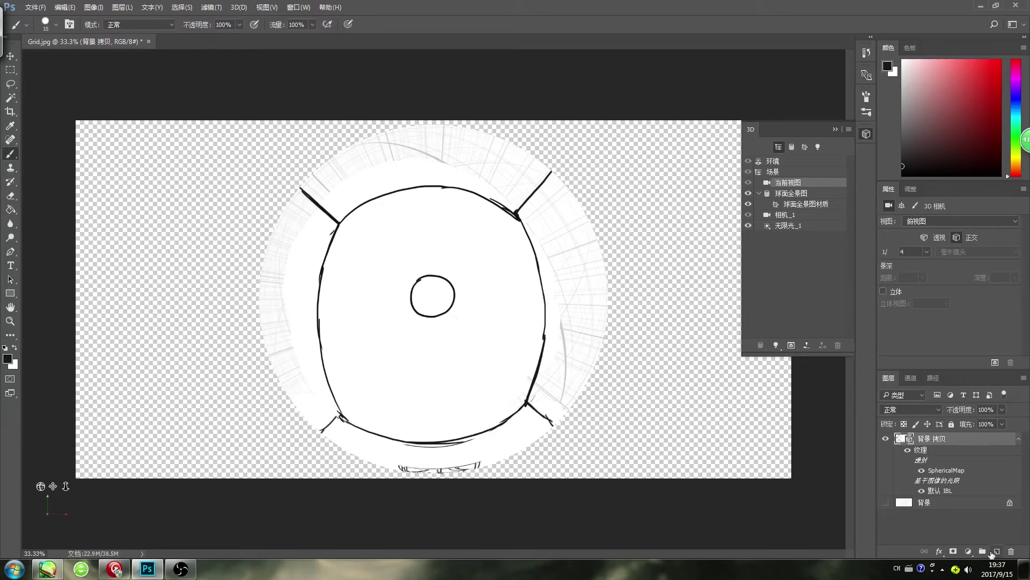
click(997, 552)
- Set the current 3D camera view of the 背景 拷贝 layer to 仰视图 (bottom view)
click(938, 451)
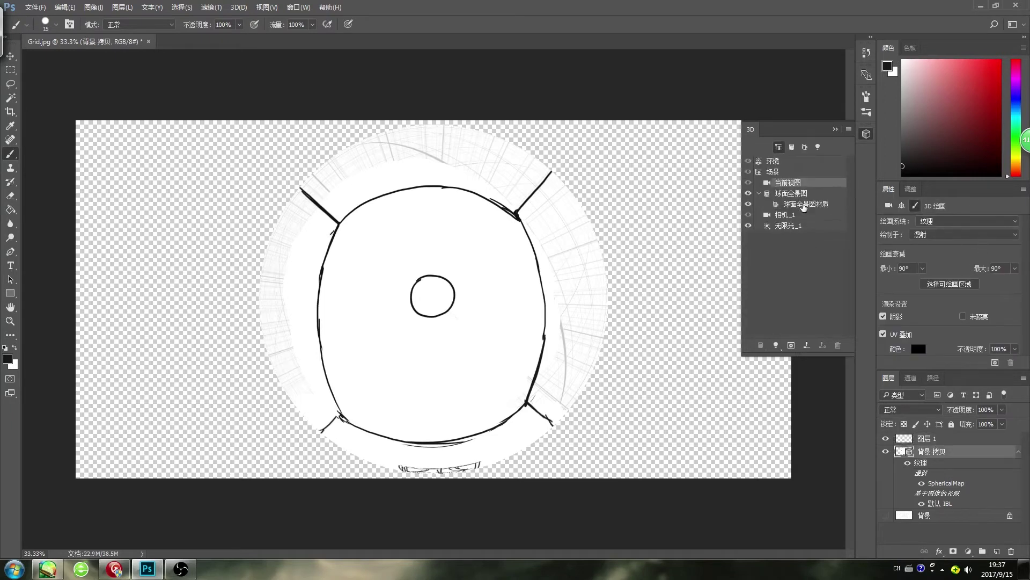
click(801, 183)
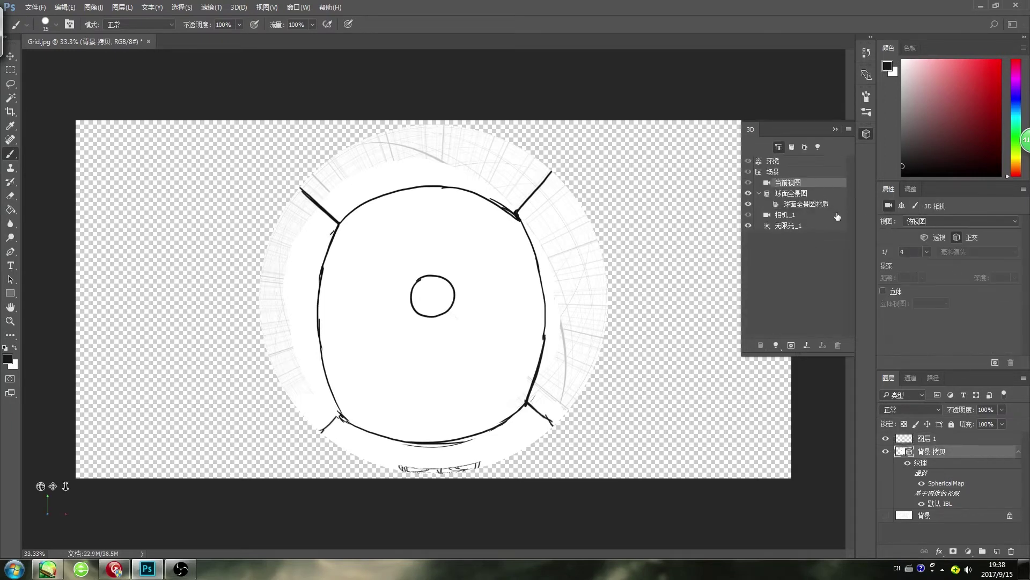
click(945, 220)
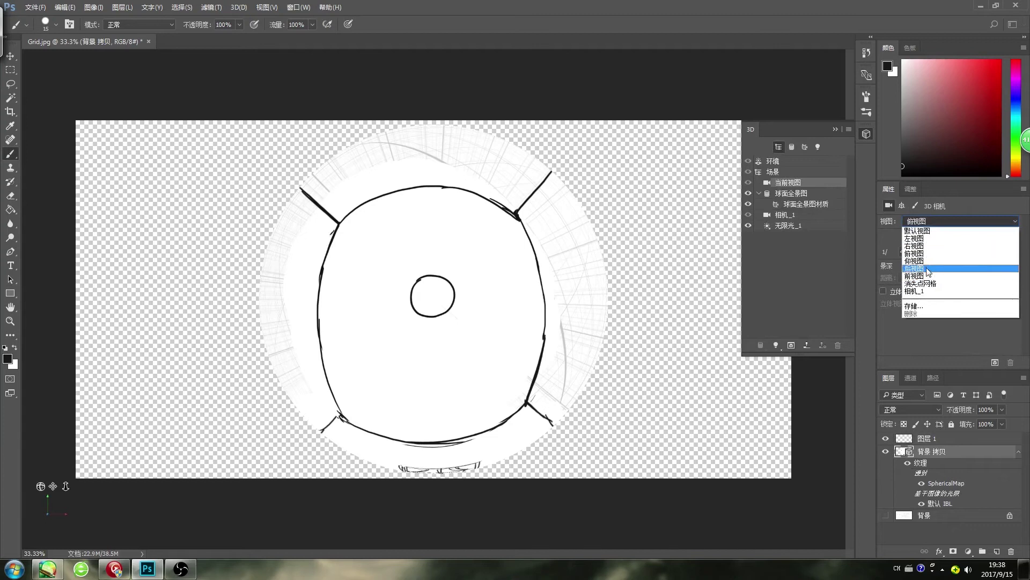
click(927, 262)
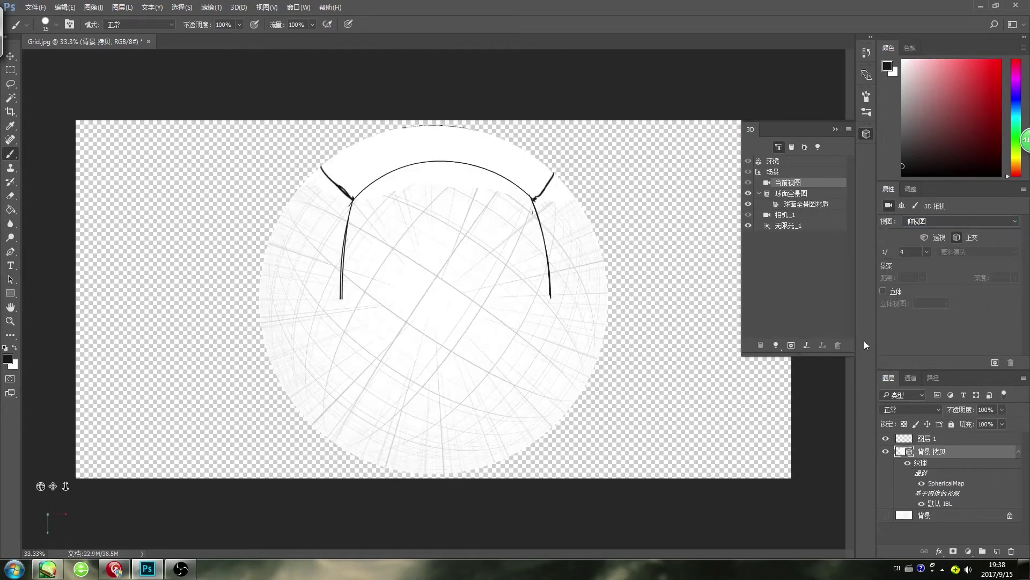
- Draw the floor's missing left, right and near edges on 图层 1, closing the outline with a curved near side
click(928, 439)
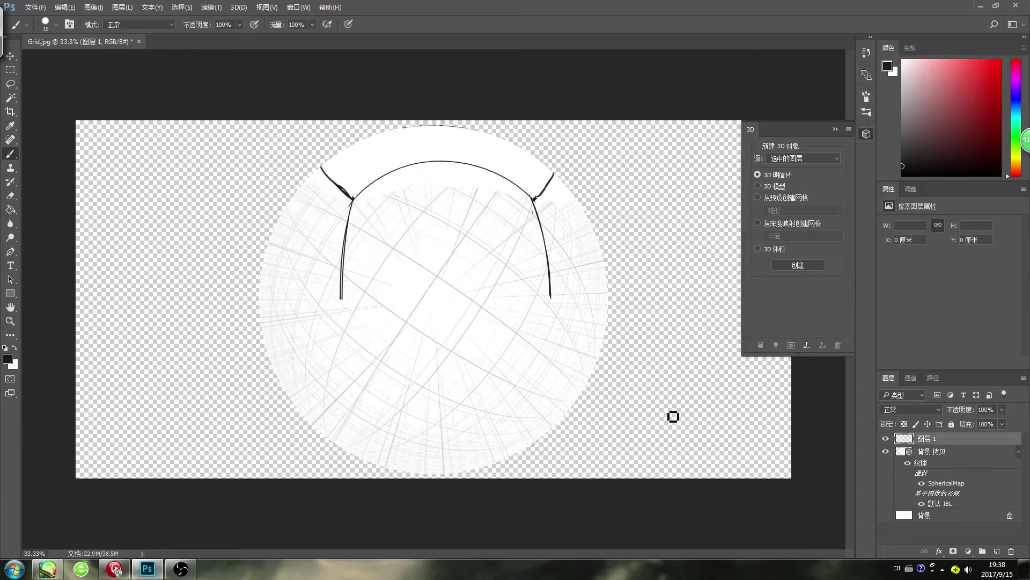
drag(341, 298, 440, 429)
mouse_move(550, 296)
mouse_down()
mouse_move(526, 398)
mouse_move(433, 430)
mouse_up()
- Draw the wall corner lines outward from the floor's two near corners, undoing the last touch-up stroke along the near edge
mouse_move(530, 400)
mouse_down()
mouse_move(510, 412)
mouse_move(554, 426)
mouse_up()
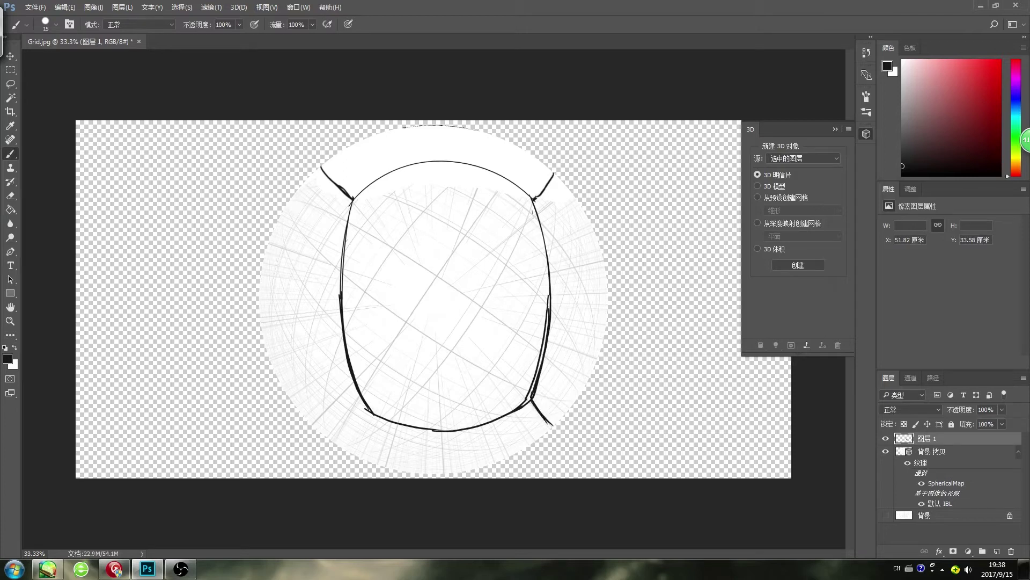
drag(369, 411, 334, 462)
drag(540, 414, 557, 432)
drag(367, 398, 332, 448)
mouse_move(357, 395)
mouse_down()
mouse_move(375, 419)
mouse_move(446, 421)
mouse_up()
key(ctrl+z)
right_click(926, 439)
click(882, 388)
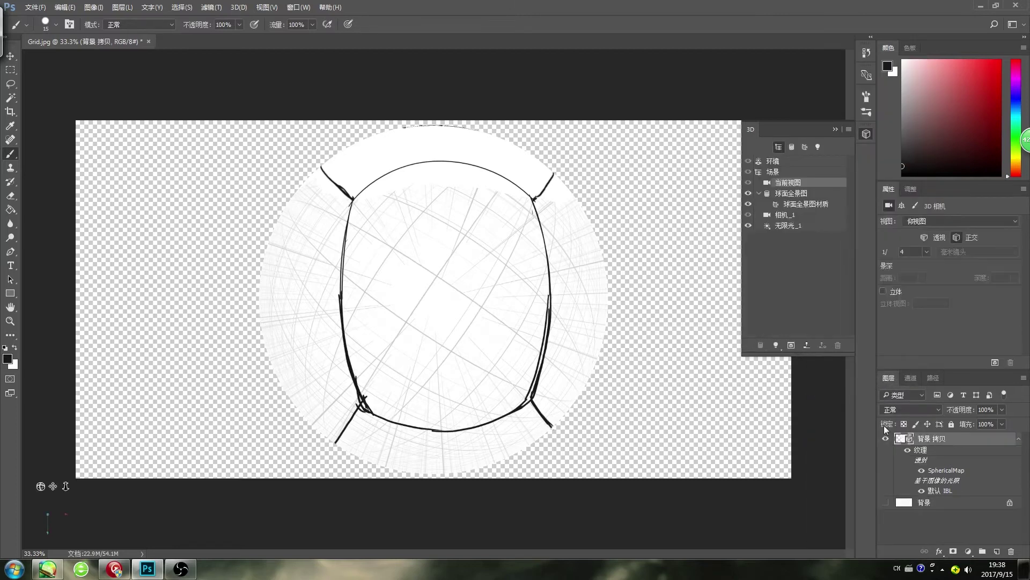
key(ctrl+z)
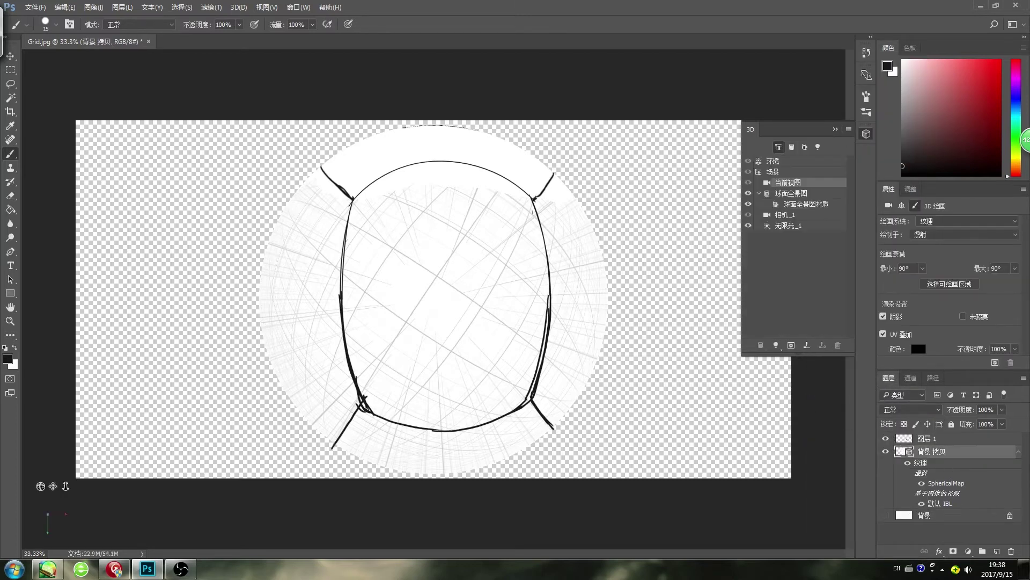
- Paint white over the grid lines inside the floor outline on the 背景 拷贝 layer with a 300-size brush
key(bracketright)
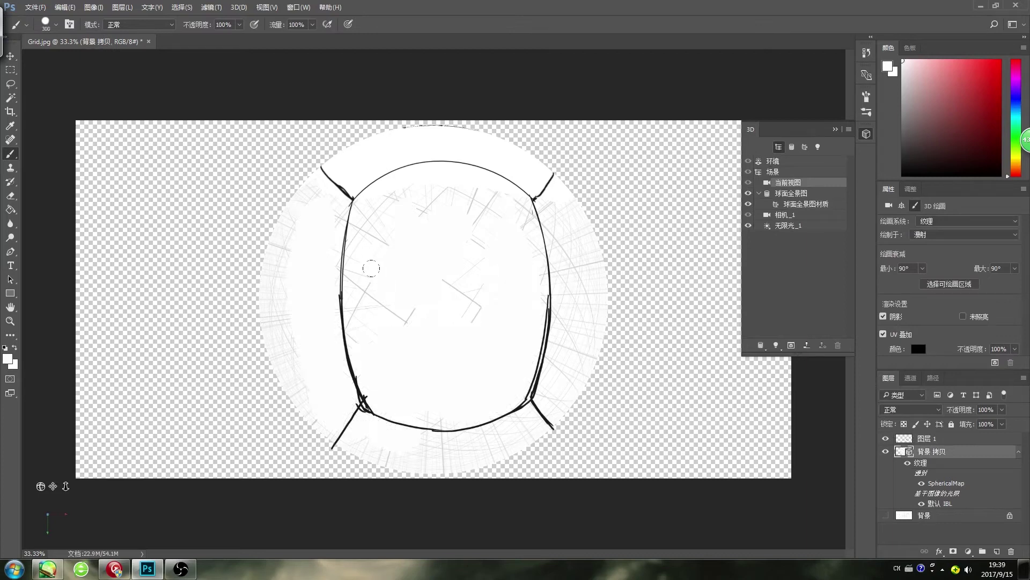
mouse_move(370, 268)
mouse_down()
mouse_move(366, 246)
mouse_move(387, 221)
mouse_up()
drag(437, 189, 429, 207)
drag(459, 264, 485, 273)
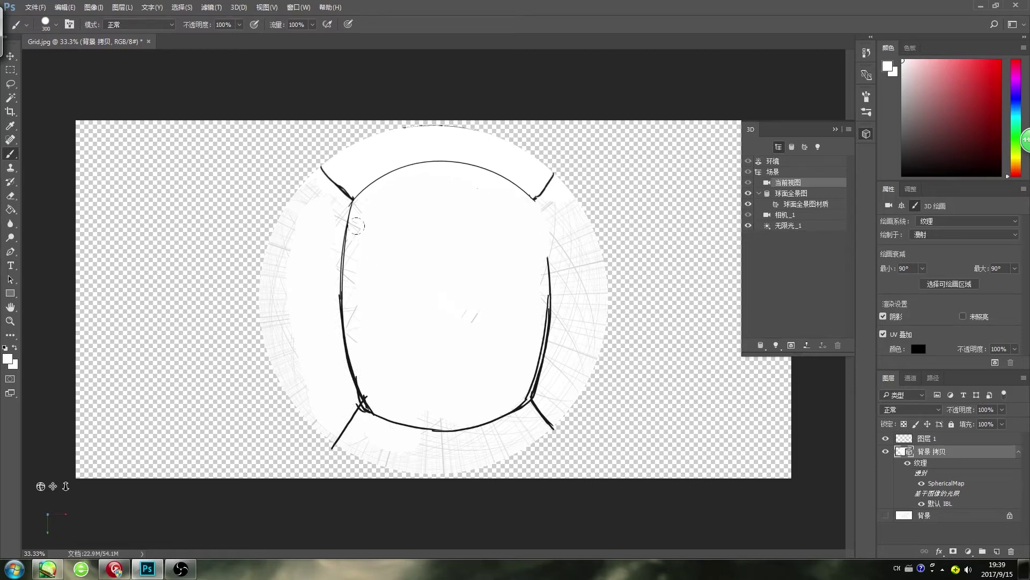
- Draw an arched line across the floor just below its far edge on 图层 1, undoing the earlier trial lines
mouse_move(356, 226)
mouse_down()
mouse_move(349, 242)
mouse_move(533, 198)
mouse_up()
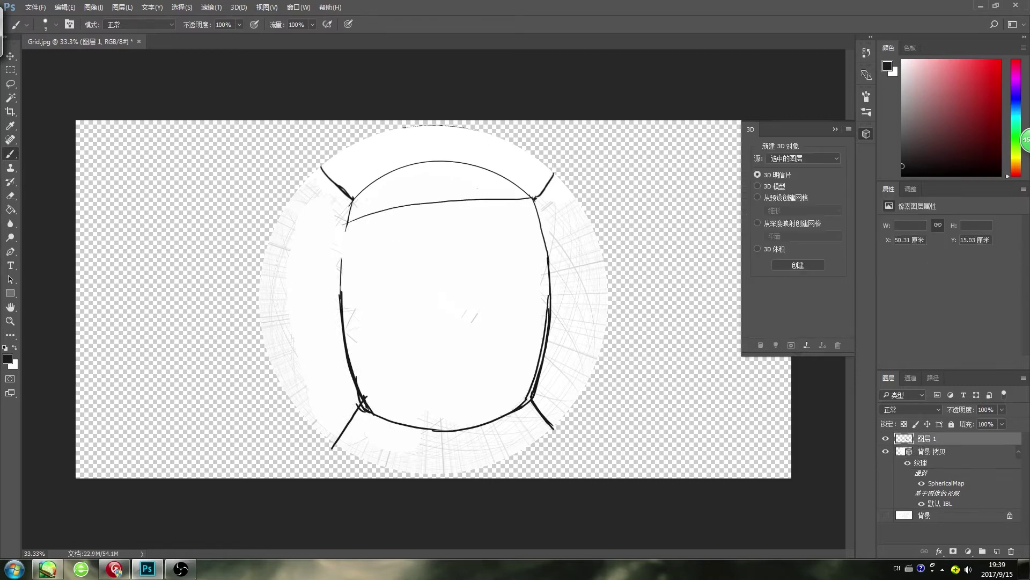
key(ctrl+z)
mouse_move(349, 218)
mouse_down()
mouse_move(414, 190)
mouse_move(533, 200)
mouse_up()
key(ctrl+z)
mouse_move(349, 221)
mouse_down()
mouse_move(403, 207)
mouse_move(523, 217)
mouse_up()
key(ctrl+z)
mouse_move(346, 226)
mouse_down()
mouse_move(399, 201)
mouse_move(534, 200)
mouse_up()
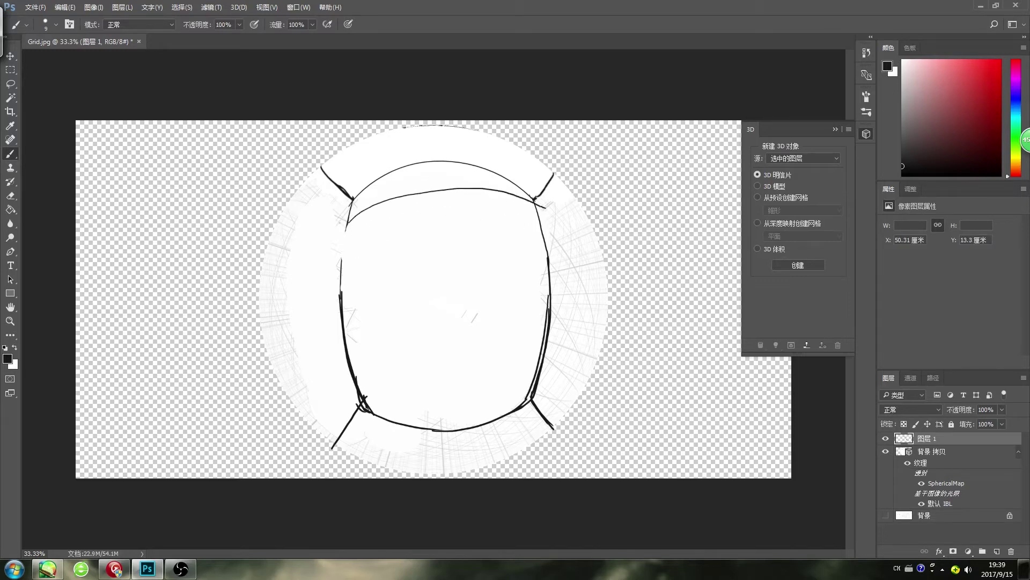
key(ctrl+z)
mouse_move(388, 203)
mouse_down()
mouse_move(500, 199)
mouse_move(548, 223)
mouse_up()
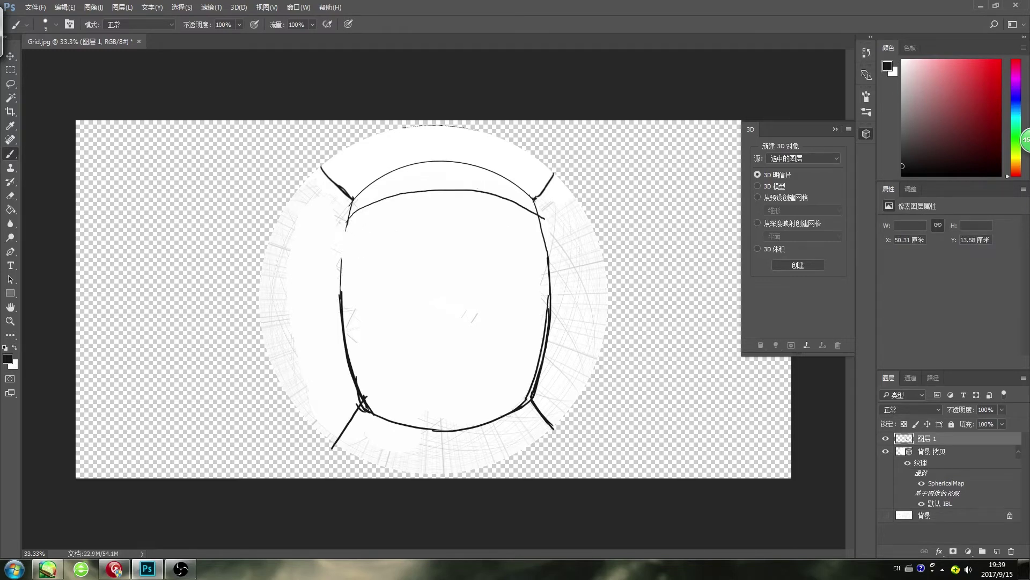
- Draw three more lines across the floor between its side edges, flattening the curve towards the middle
mouse_move(362, 238)
mouse_down()
mouse_move(510, 225)
mouse_move(557, 242)
mouse_up()
drag(344, 266, 549, 251)
drag(343, 296, 502, 294)
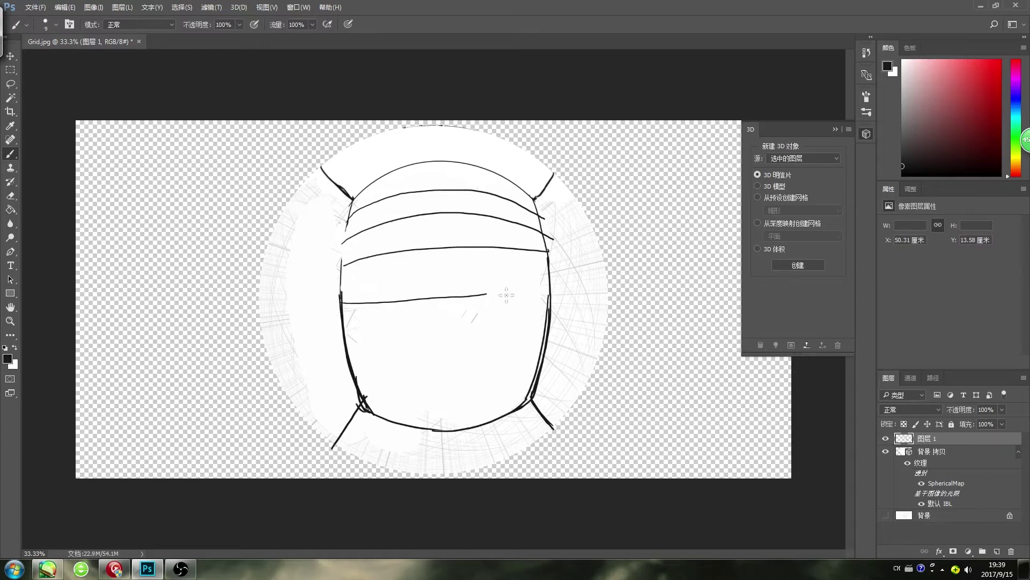
- Draw the lengthwise tile lines through the middle and right half of the floor to its near edge, undoing stray trials
drag(456, 165, 472, 452)
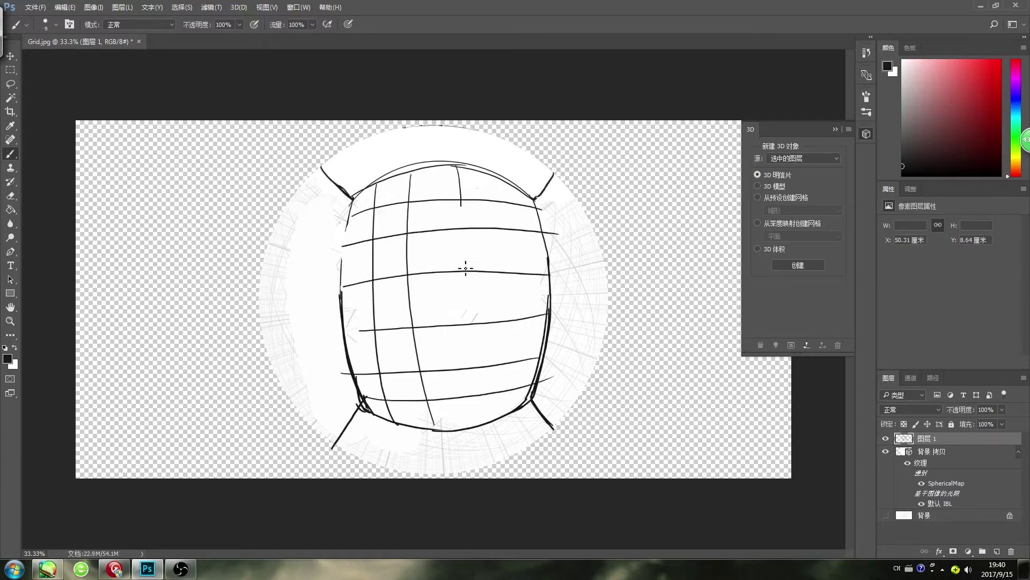
key(ctrl+z)
key(ctrl+z)
drag(455, 165, 476, 403)
mouse_move(496, 191)
mouse_down()
mouse_move(510, 407)
mouse_move(490, 215)
mouse_move(492, 410)
mouse_move(539, 375)
mouse_move(520, 358)
mouse_move(498, 430)
mouse_up()
key(ctrl+z)
key(ctrl+z)
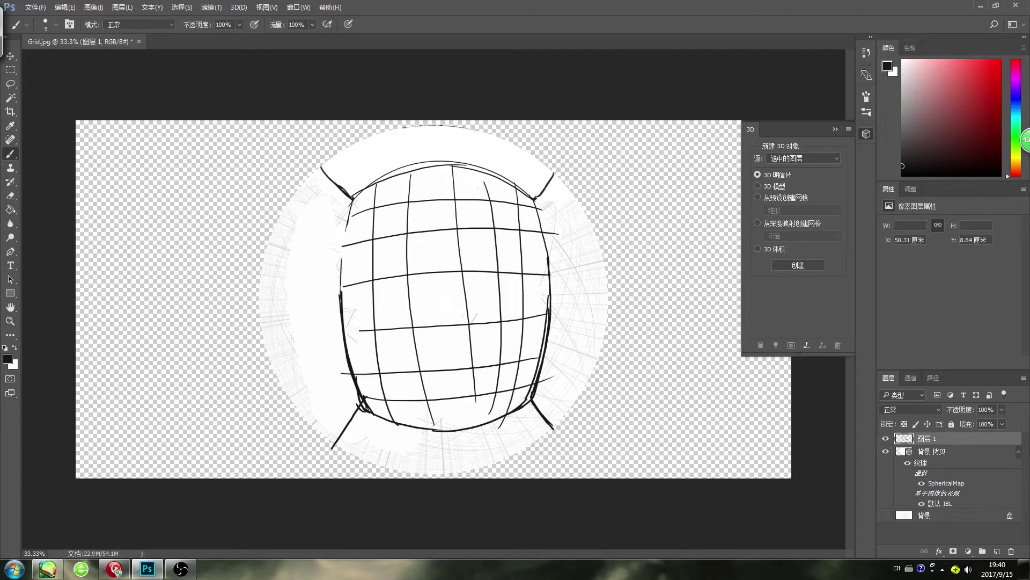
drag(475, 396, 472, 427)
- Handwrite the label 地板 near the centre of the floor, undoing the first attempt at its opening strokes
drag(395, 294, 400, 313)
mouse_move(407, 291)
mouse_down()
mouse_move(420, 301)
mouse_move(407, 316)
mouse_up()
key(ctrl+z)
key(ctrl+alt+z)
key(ctrl+alt+z)
drag(400, 295, 397, 311)
drag(403, 295, 413, 293)
drag(430, 276, 428, 303)
mouse_move(432, 290)
mouse_down()
mouse_move(438, 298)
mouse_move(454, 279)
mouse_up()
drag(442, 286, 465, 292)
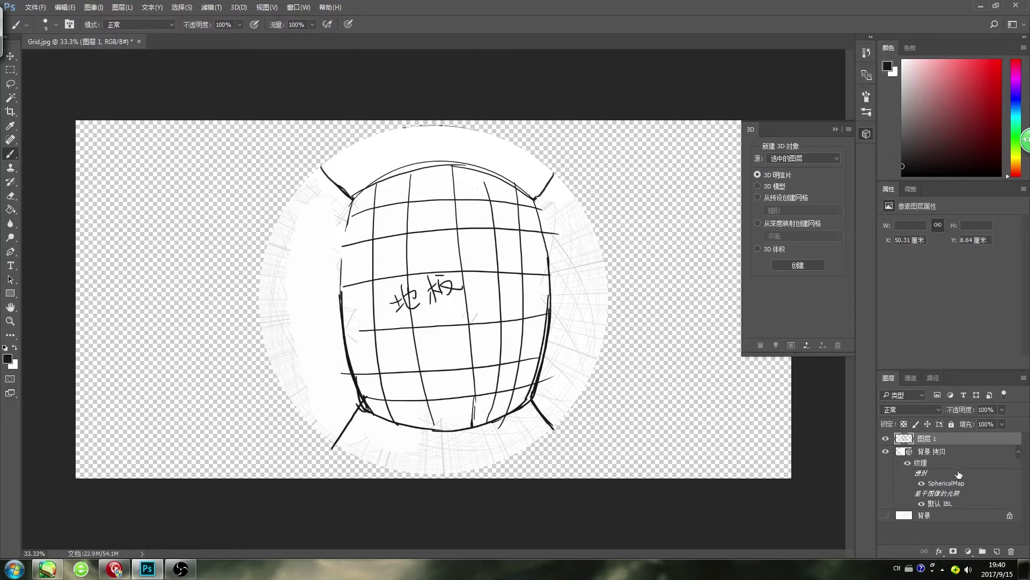
- Merge the tiled floor sketch on 图层 1 down into 背景 拷贝 and add a fresh empty layer
right_click(937, 441)
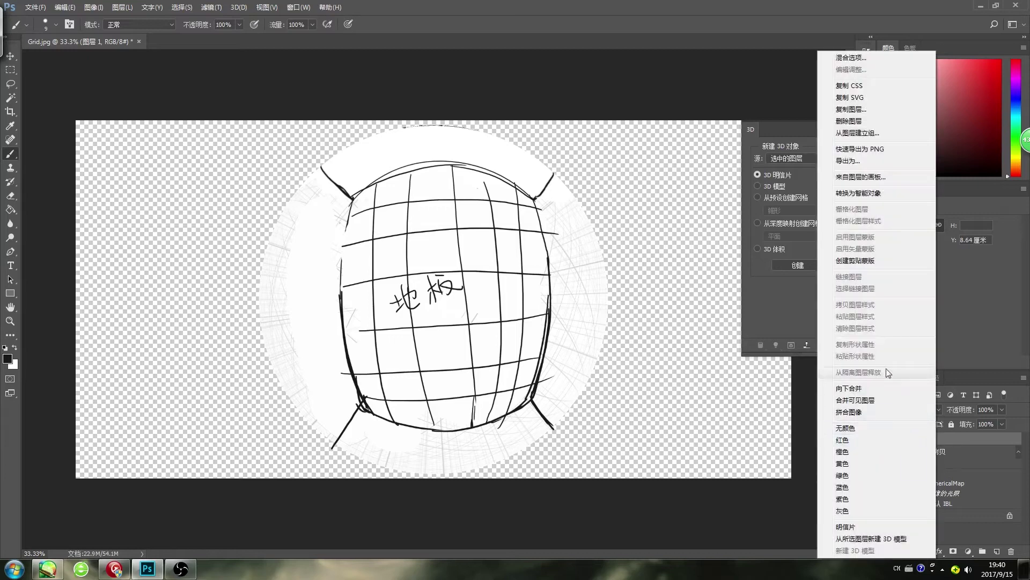
key(Escape)
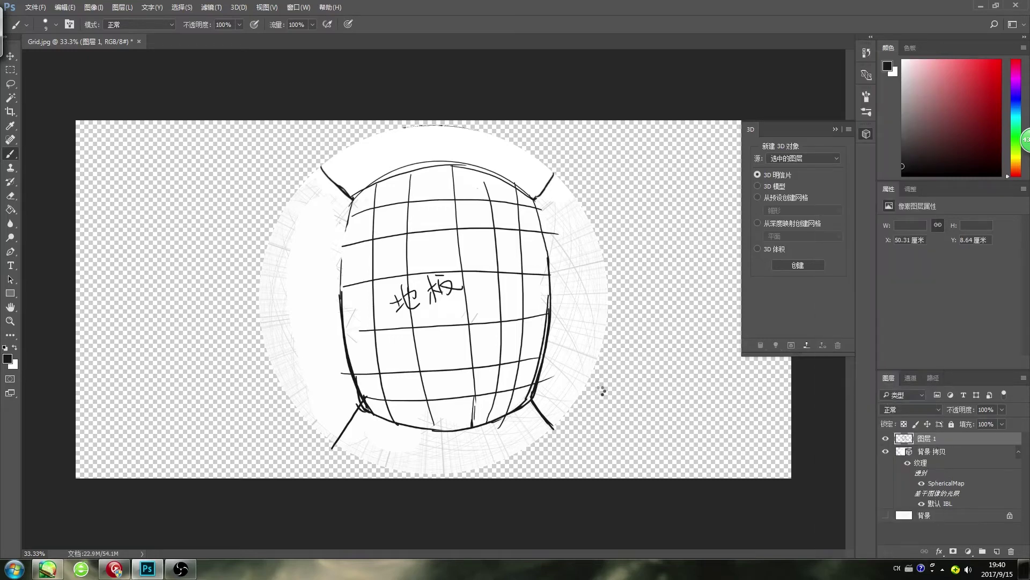
click(996, 551)
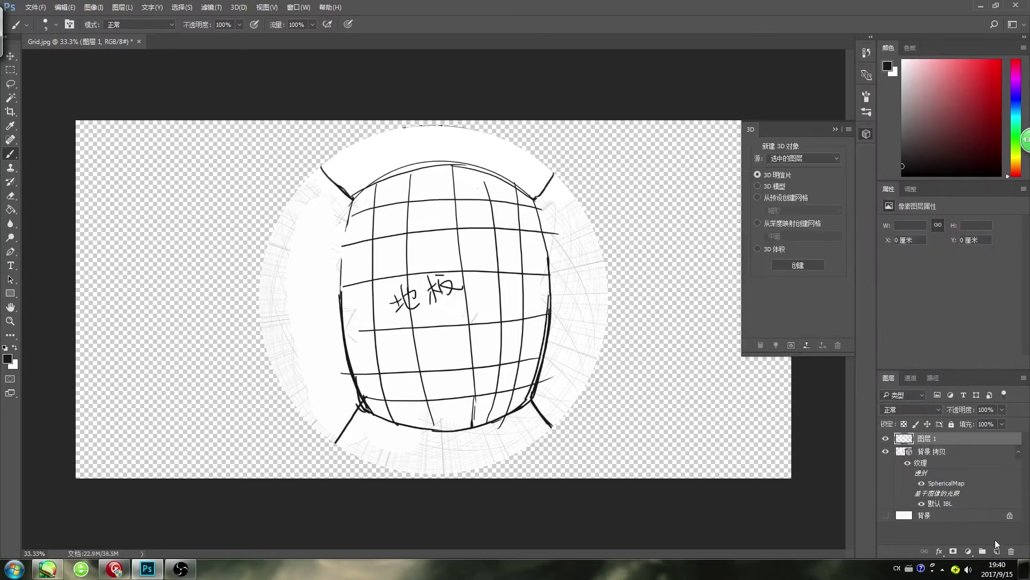
- Switch the 3D camera of the panorama layer 背景 拷贝 to 后视图
click(937, 455)
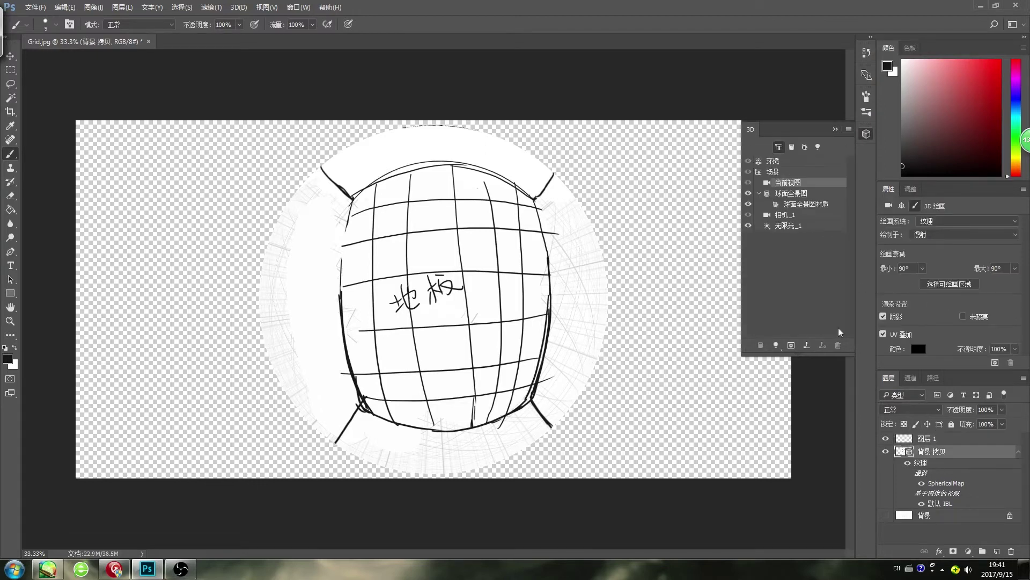
click(831, 185)
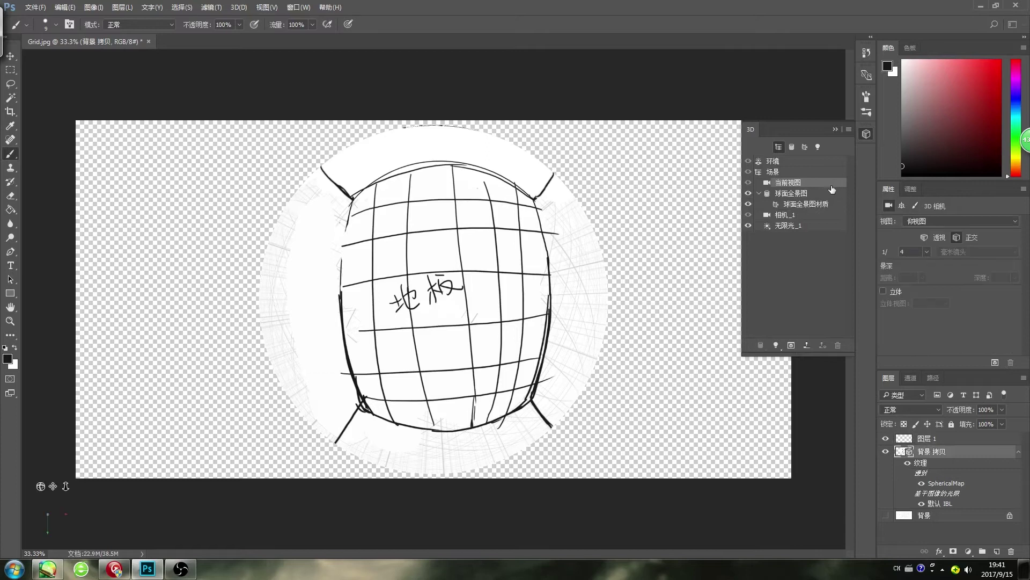
click(944, 223)
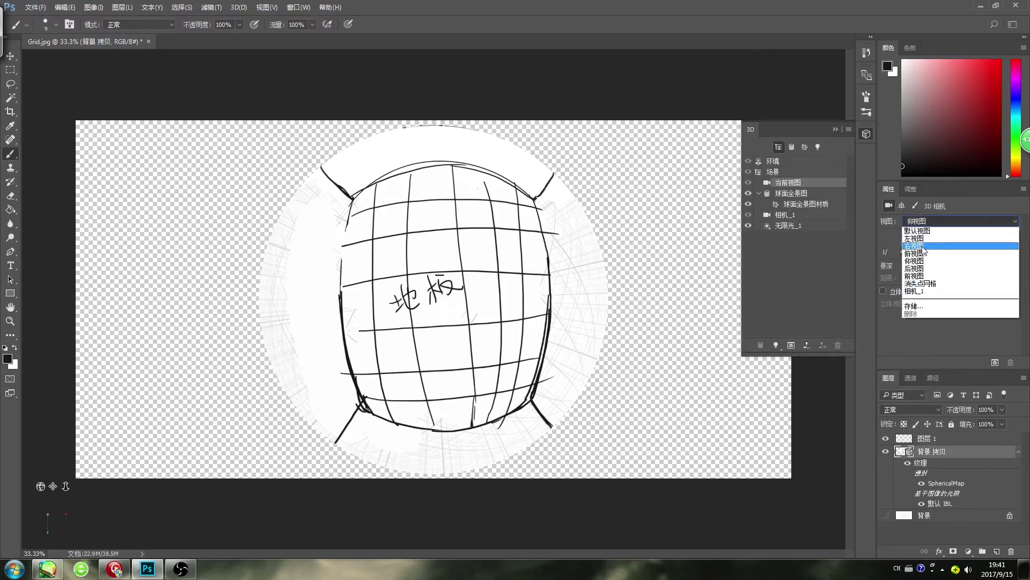
click(919, 268)
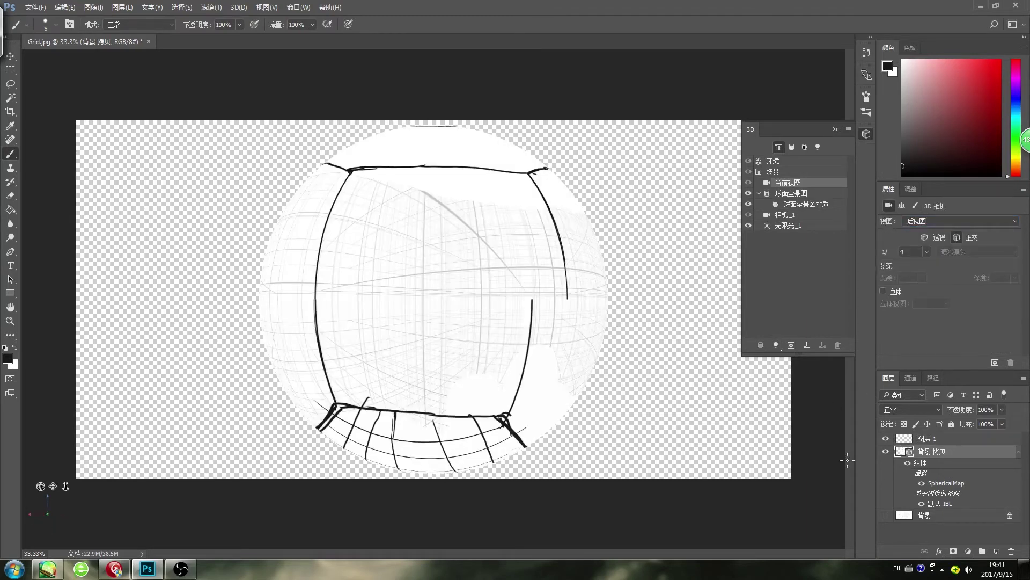
- Paint white over the grid and the broken side lines of the back wall on 背景 拷贝, using a large brush
key(e)
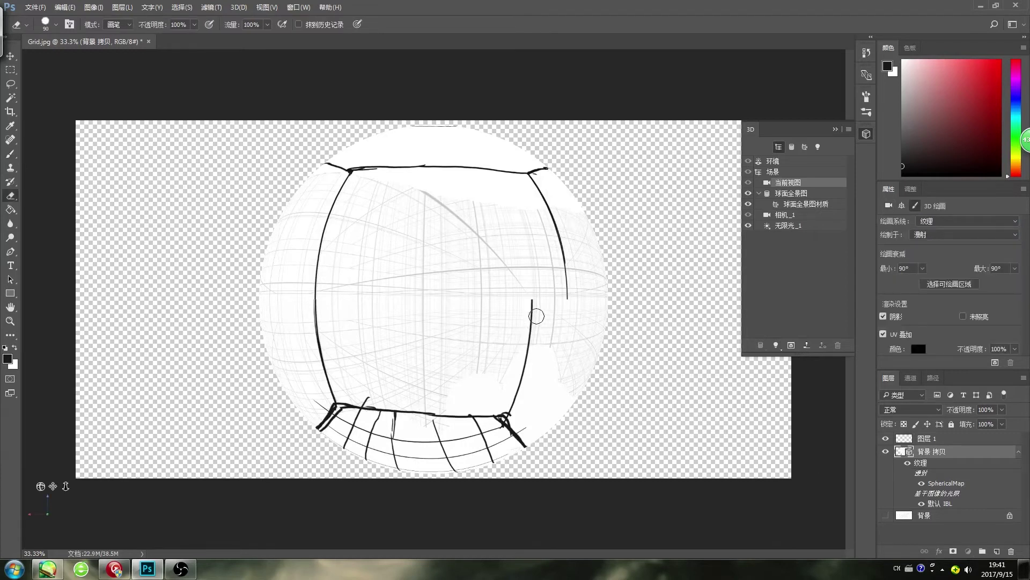
key(b)
key(bracketright)
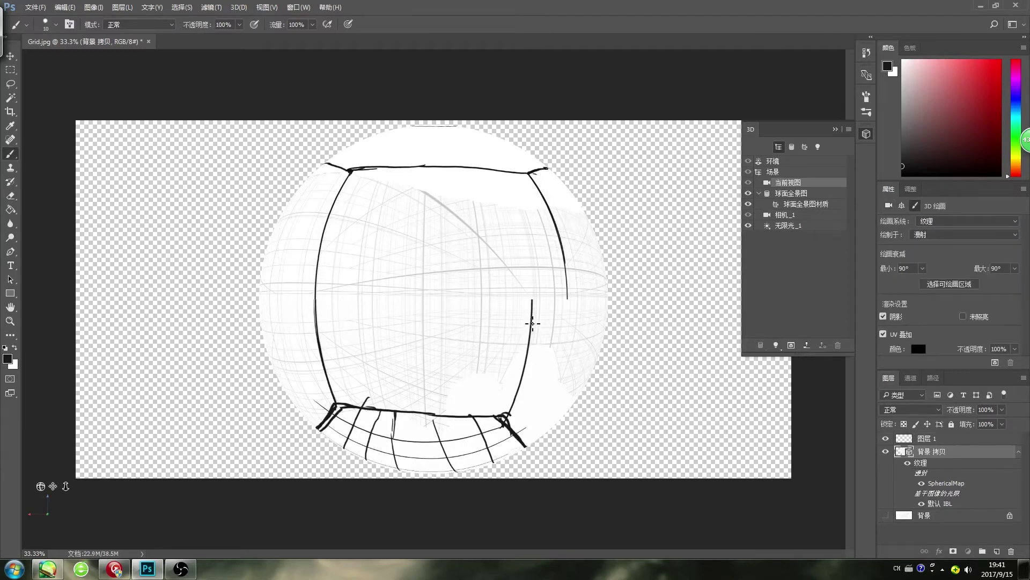
mouse_move(539, 214)
mouse_down()
mouse_move(543, 238)
mouse_move(528, 183)
mouse_move(556, 253)
mouse_move(557, 308)
mouse_move(550, 253)
mouse_move(541, 332)
mouse_up()
key(ctrl+z)
alt+click(532, 203)
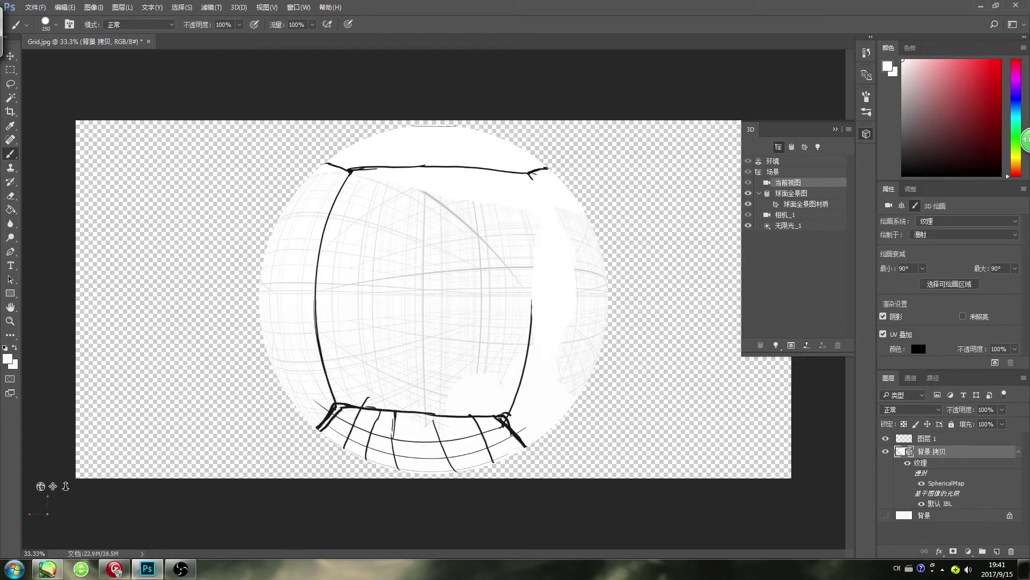
mouse_move(524, 218)
mouse_down()
mouse_move(359, 184)
mouse_move(330, 231)
mouse_move(336, 292)
mouse_move(340, 279)
mouse_move(472, 223)
mouse_move(507, 293)
mouse_move(352, 305)
mouse_move(375, 329)
mouse_move(490, 331)
mouse_move(490, 311)
mouse_move(550, 429)
mouse_move(489, 373)
mouse_up()
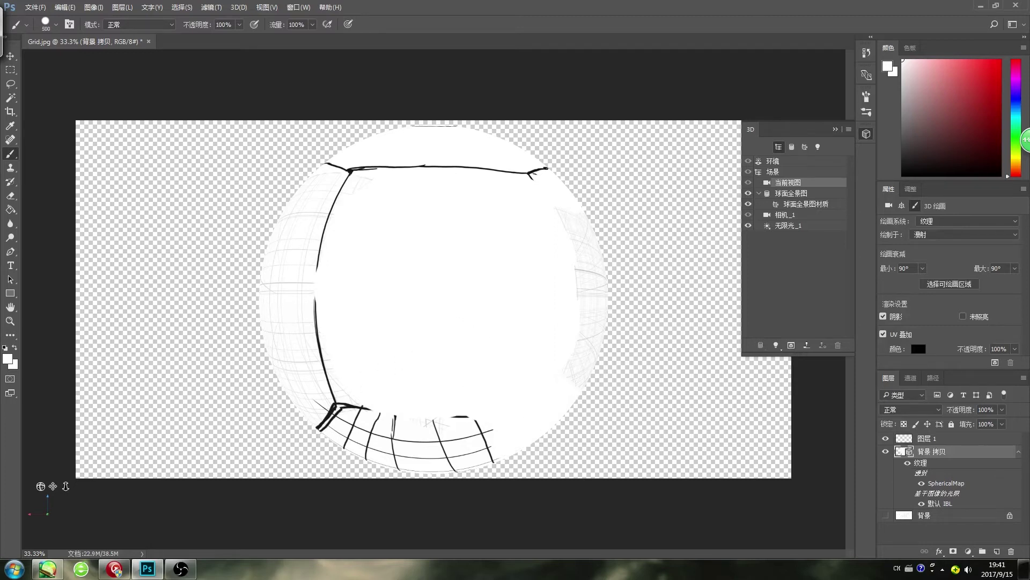
- On 图层 1, draw a black base line along the foot of the back wall, undoing the first attempt
key(d)
click(941, 441)
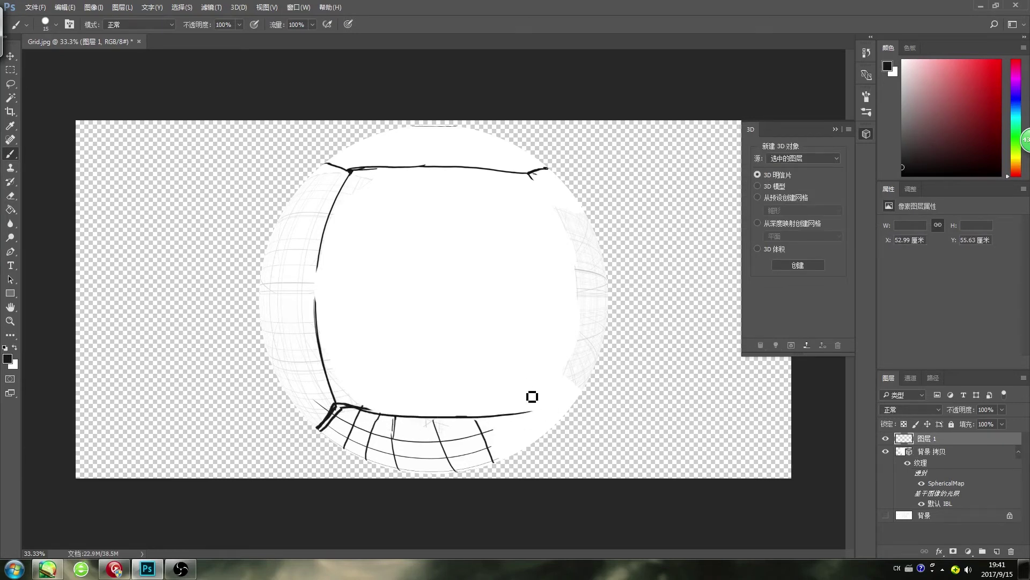
drag(348, 408, 550, 391)
key(ctrl+z)
drag(348, 408, 518, 407)
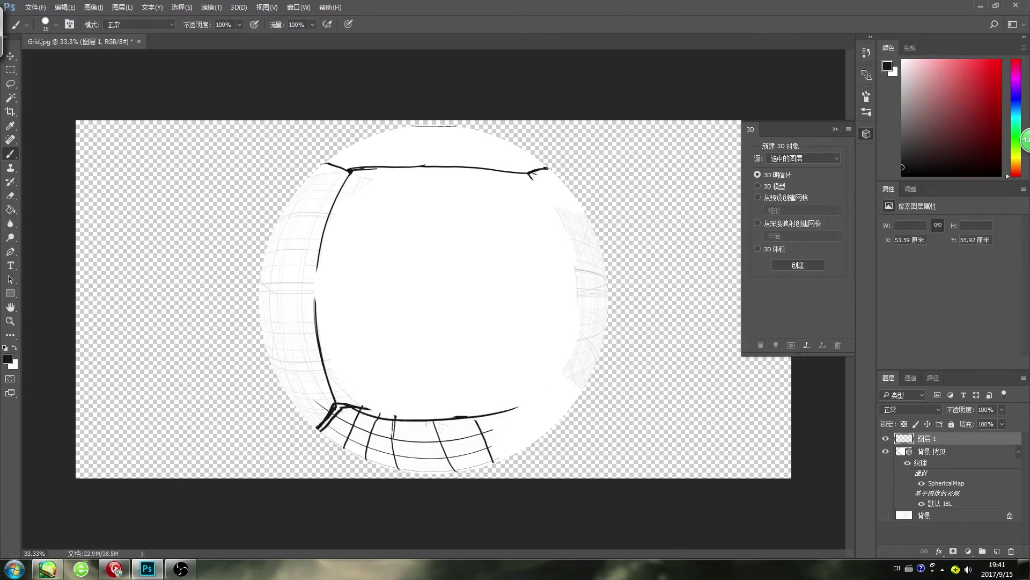
- Draw the upper part of the back wall's right vertical edge as a slightly bulging curve, undoing the trial strokes
drag(531, 175, 549, 236)
key(ctrl+z)
drag(532, 175, 559, 364)
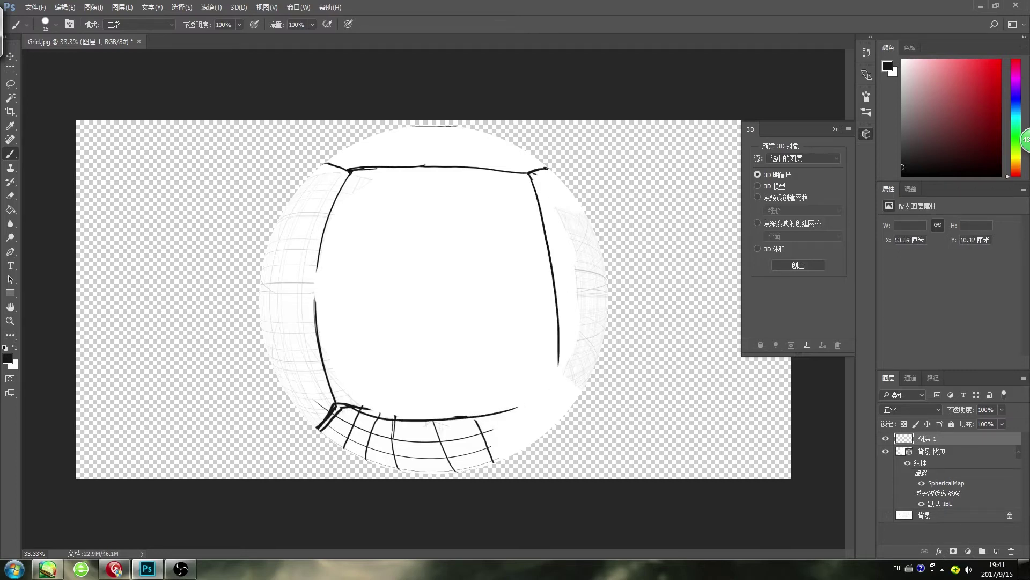
key(ctrl+z)
drag(532, 184, 555, 324)
key(ctrl+z)
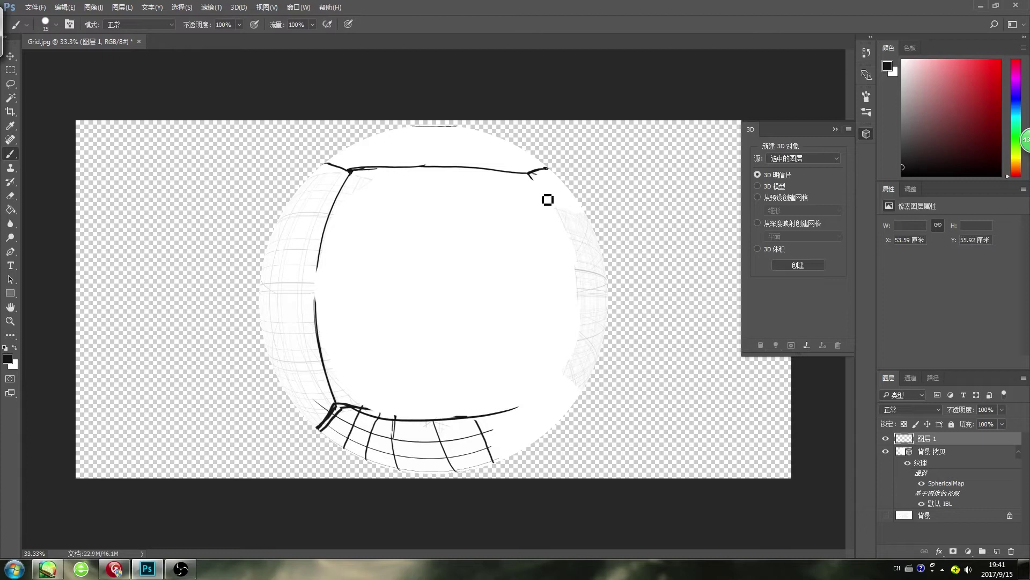
drag(531, 173, 569, 324)
key(ctrl+z)
key(ctrl+z)
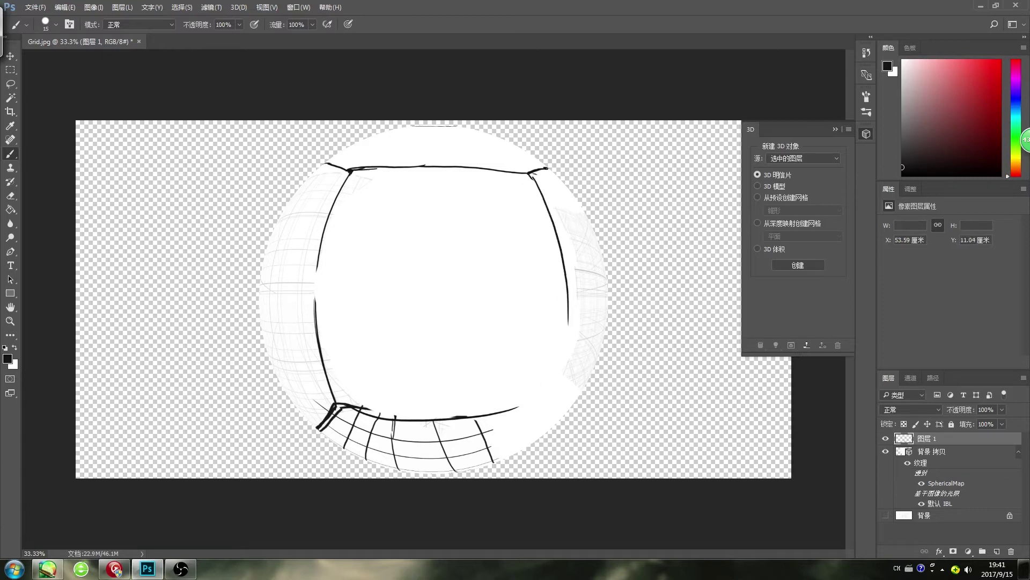
key(ctrl+z)
mouse_move(531, 173)
mouse_down()
mouse_move(568, 389)
mouse_move(555, 265)
mouse_up()
key(ctrl+z)
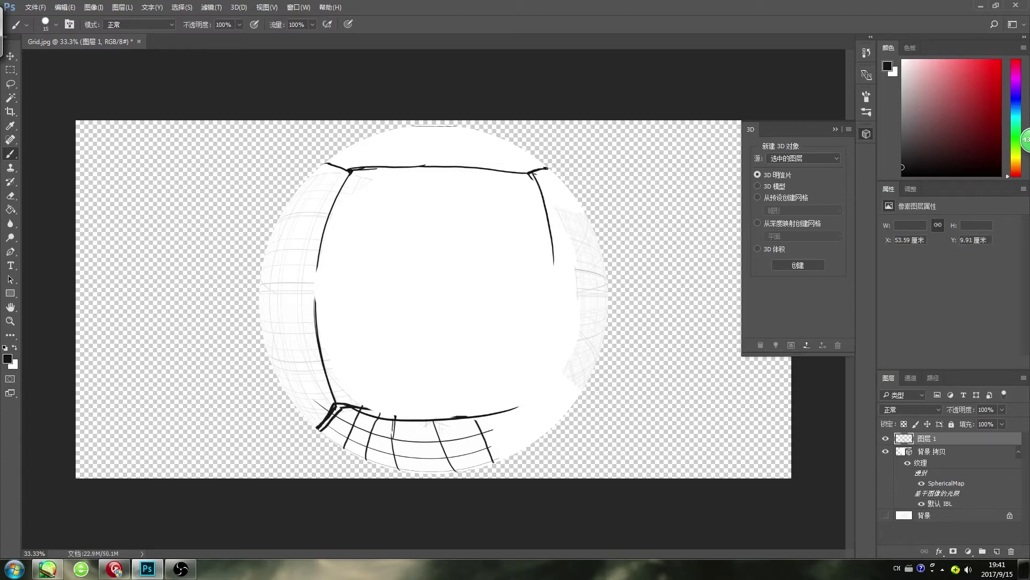
key(ctrl+z)
mouse_move(529, 175)
mouse_down()
mouse_move(565, 301)
mouse_move(550, 203)
mouse_move(557, 374)
mouse_up()
key(ctrl+z)
key(ctrl+z)
key(ctrl+z)
key(ctrl+z)
- Continue the back wall's right edge in a curve down to its lower corner, undoing the stray attempts
drag(558, 253, 549, 375)
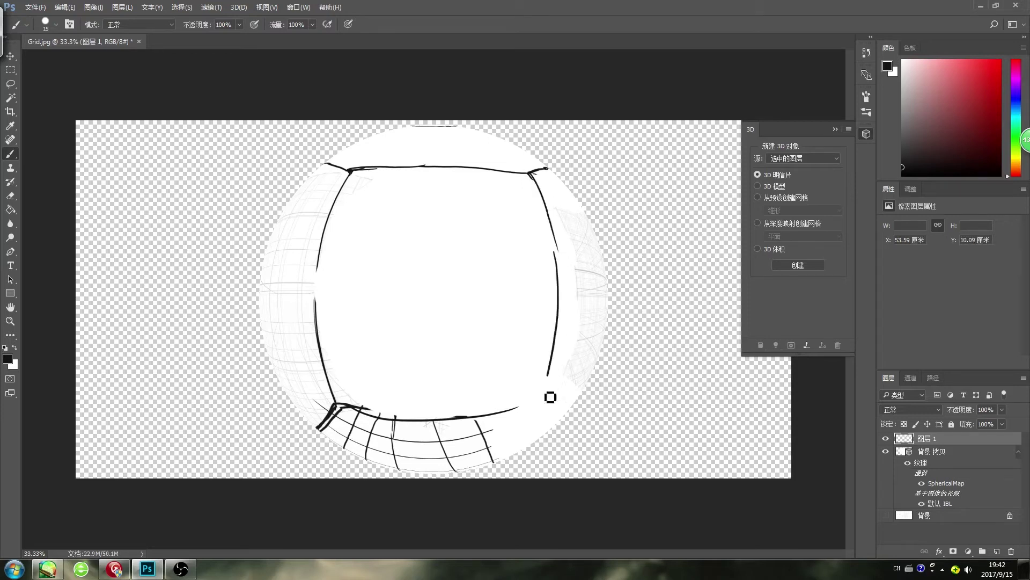
key(ctrl+z)
drag(558, 251, 532, 411)
key(ctrl+z)
mouse_move(559, 252)
mouse_down()
mouse_move(516, 427)
mouse_move(557, 289)
mouse_up()
key(ctrl+z)
key(ctrl+z)
drag(558, 251, 532, 406)
key(ctrl+z)
drag(561, 285, 536, 403)
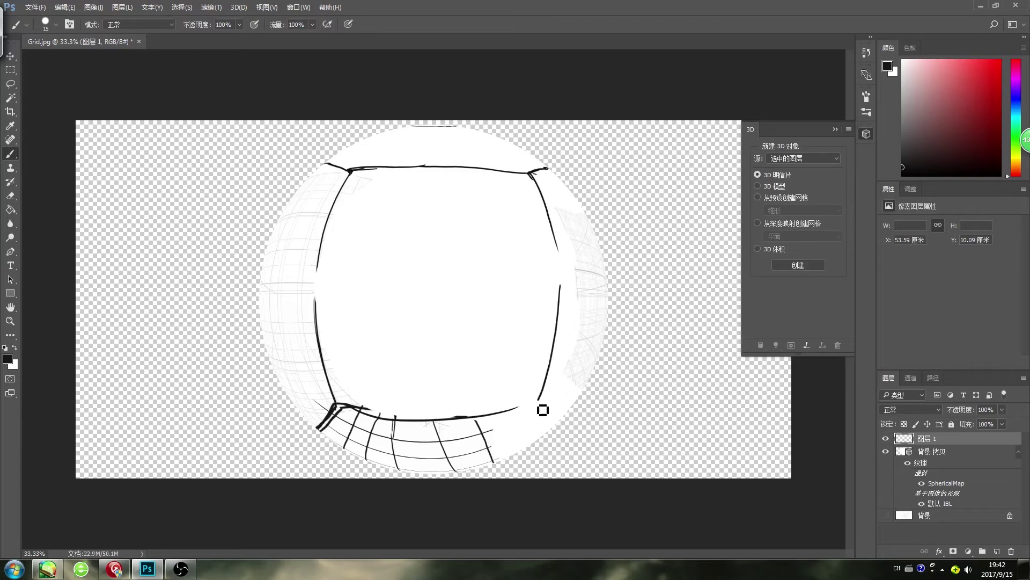
drag(556, 247, 558, 318)
- Redraw the wall's base line up to the lower right corner and extend the floor tile lines there
drag(346, 408, 481, 426)
key(ctrl+z)
mouse_move(370, 412)
mouse_down()
mouse_move(506, 421)
mouse_move(529, 410)
mouse_up()
key(ctrl+z)
key(ctrl+z)
drag(376, 416, 538, 403)
key(e)
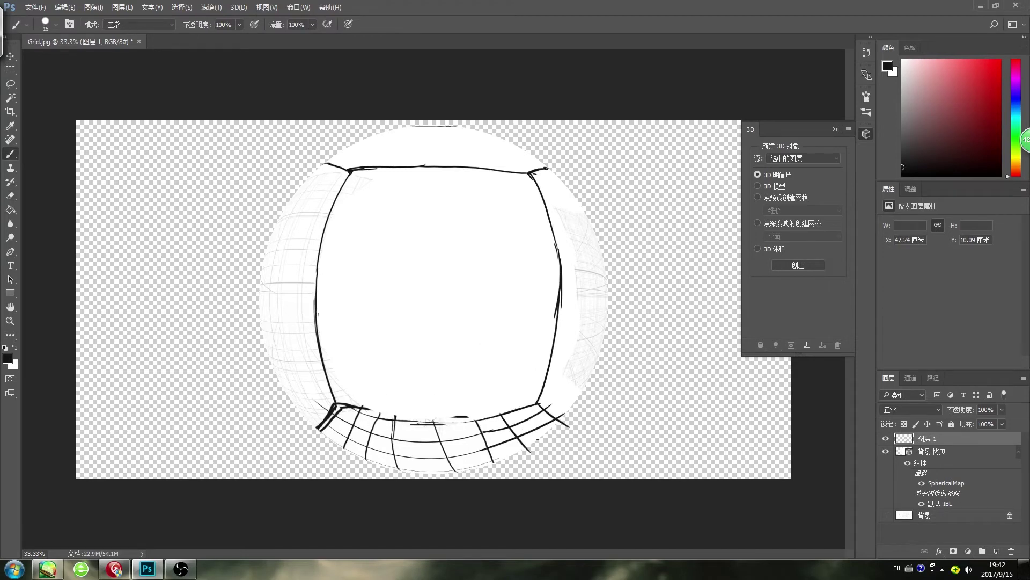
key(ctrl+z)
- Draw the slanted top edge of a bed headboard across the lower right wall edge, undoing the trial strokes
drag(500, 358, 581, 346)
key(ctrl+z)
key(ctrl+z)
key(ctrl+z)
key(ctrl+z)
key(ctrl+z)
drag(490, 356, 570, 346)
- Draw the headboard's vertical left side with its thickness down to the floor, undoing misplaced bed lines
mouse_move(490, 357)
mouse_down()
mouse_move(490, 406)
mouse_move(522, 458)
mouse_up()
key(ctrl+z)
key(ctrl+z)
drag(490, 417, 517, 449)
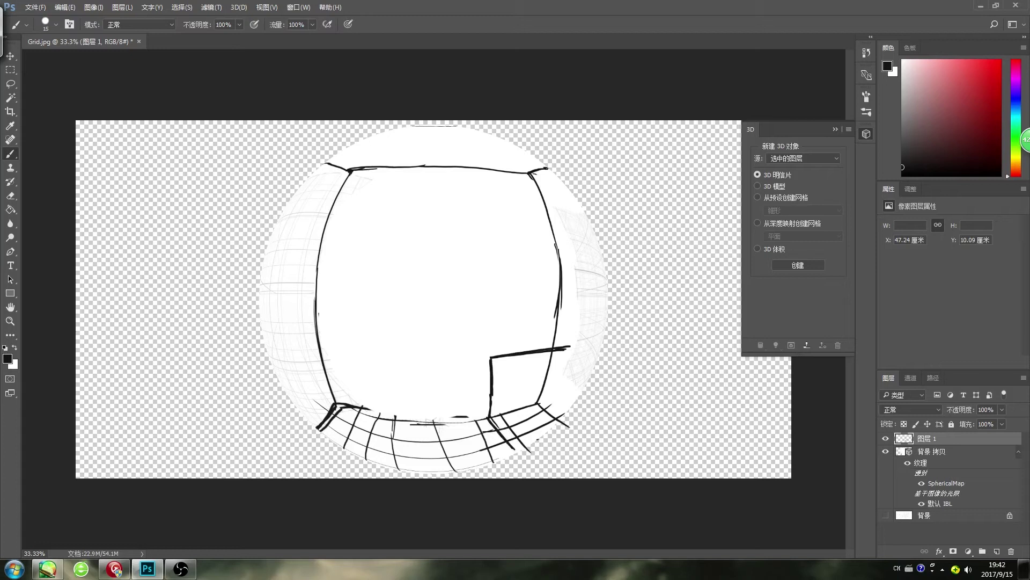
key(ctrl+z)
drag(496, 358, 498, 402)
mouse_move(571, 353)
mouse_down()
mouse_move(563, 377)
mouse_move(564, 364)
mouse_move(514, 416)
mouse_move(524, 434)
mouse_up()
key(ctrl+z)
- Erase the wall and floor lines inside the bed area and sketch the mattress edges and two pillows
key(e)
drag(548, 422, 549, 402)
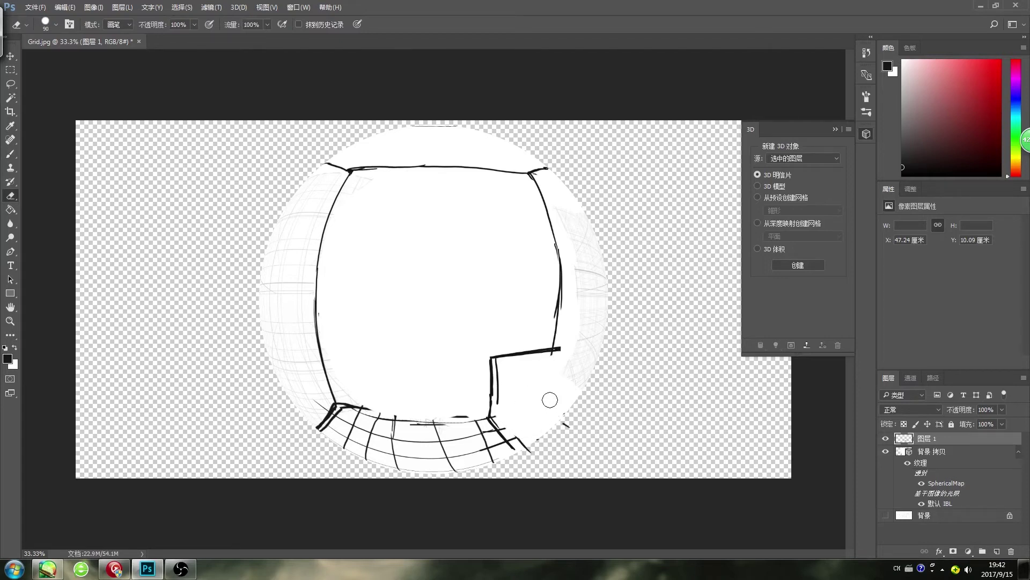
key(b)
drag(560, 349, 562, 377)
mouse_move(499, 388)
mouse_down()
mouse_move(517, 384)
mouse_move(519, 406)
mouse_move(511, 400)
mouse_move(531, 383)
mouse_move(547, 395)
mouse_move(564, 387)
mouse_move(510, 401)
mouse_move(531, 449)
mouse_up()
key(ctrl+z)
key(ctrl+z)
key(ctrl+z)
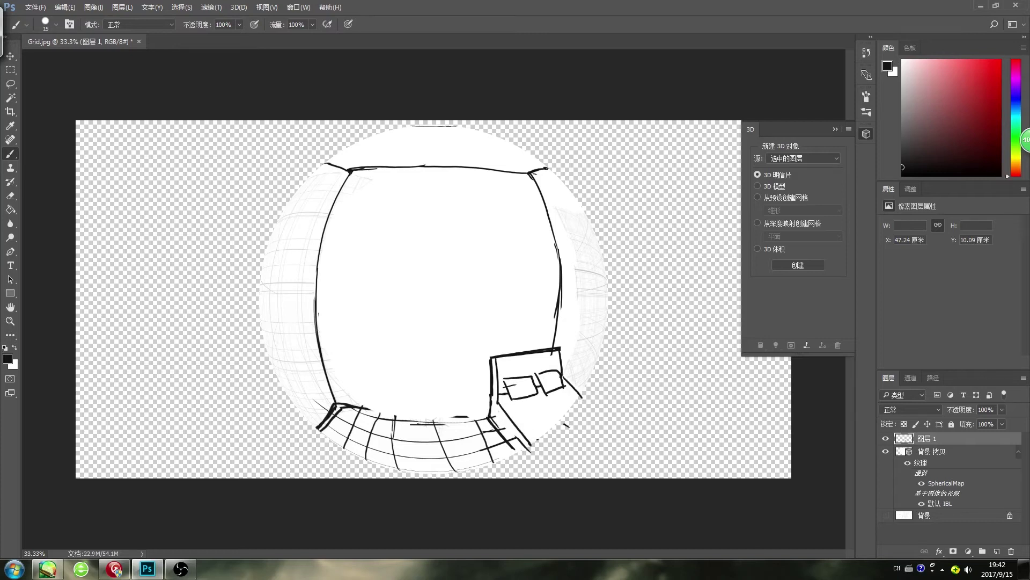
- Strengthen the bed's near side edge and draw a tall hanging panel on the wall above the headboard
drag(489, 414, 532, 465)
mouse_move(496, 244)
mouse_down()
mouse_move(542, 246)
mouse_move(519, 237)
mouse_move(500, 357)
mouse_up()
key(ctrl+z)
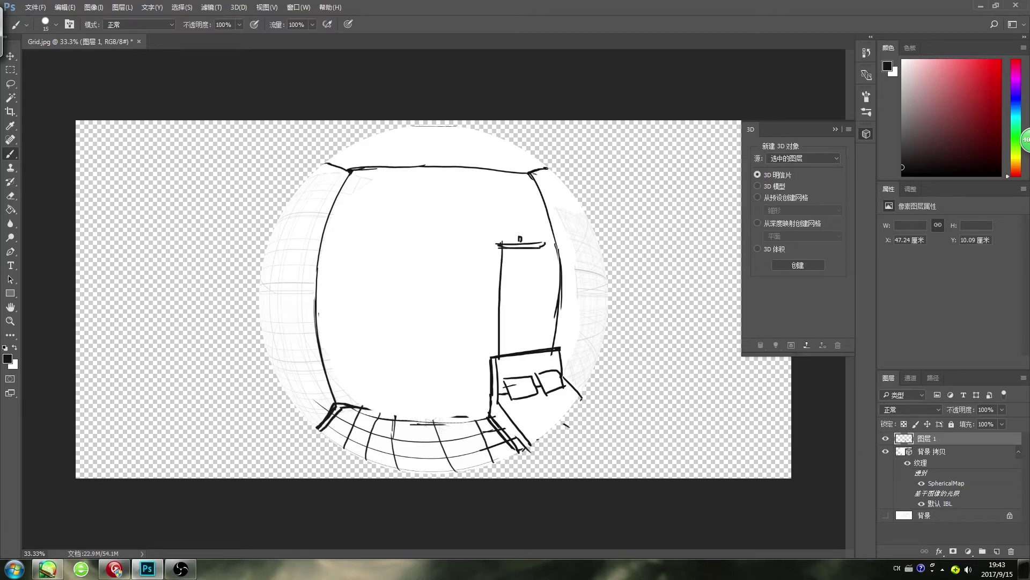
drag(548, 240, 544, 340)
key(ctrl+z)
- Sketch a computer monitor with a keyboard and mouse on the lower middle of the wall, undoing failed strokes
mouse_move(414, 314)
mouse_down()
mouse_move(449, 315)
mouse_move(441, 335)
mouse_up()
key(ctrl+z)
key(ctrl+z)
mouse_move(388, 306)
mouse_down()
mouse_move(441, 310)
mouse_move(424, 306)
mouse_move(437, 328)
mouse_move(391, 341)
mouse_move(443, 342)
mouse_move(404, 346)
mouse_move(437, 354)
mouse_move(374, 359)
mouse_move(460, 356)
mouse_up()
key(ctrl+z)
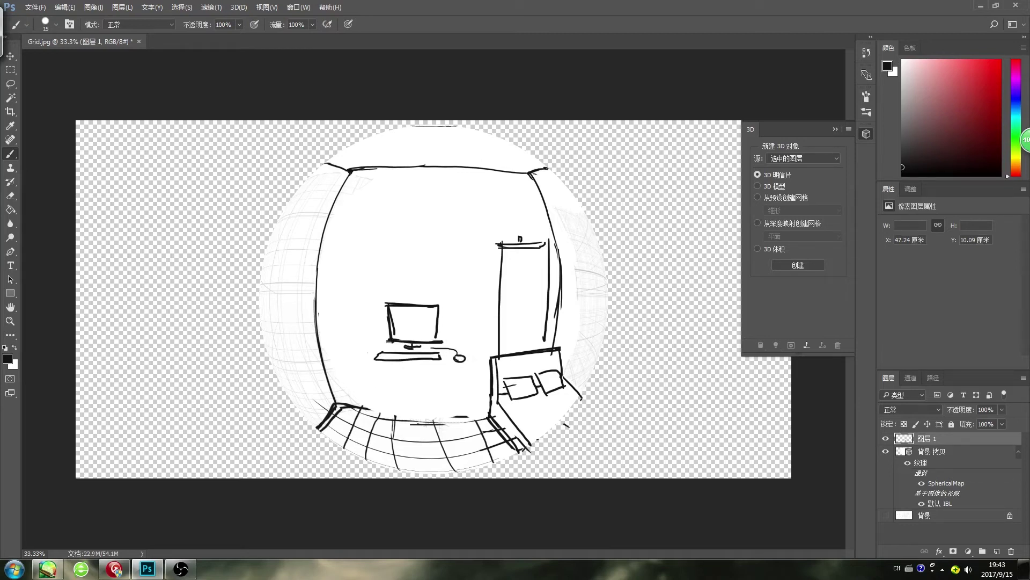
- Lasso the computer sketch, scale it down slightly, move it lower on the wall and deselect it
key(l)
mouse_move(436, 277)
mouse_down()
mouse_move(445, 379)
mouse_move(435, 278)
mouse_move(432, 338)
mouse_move(428, 330)
mouse_move(438, 338)
mouse_move(446, 328)
mouse_up()
key(ctrl+t)
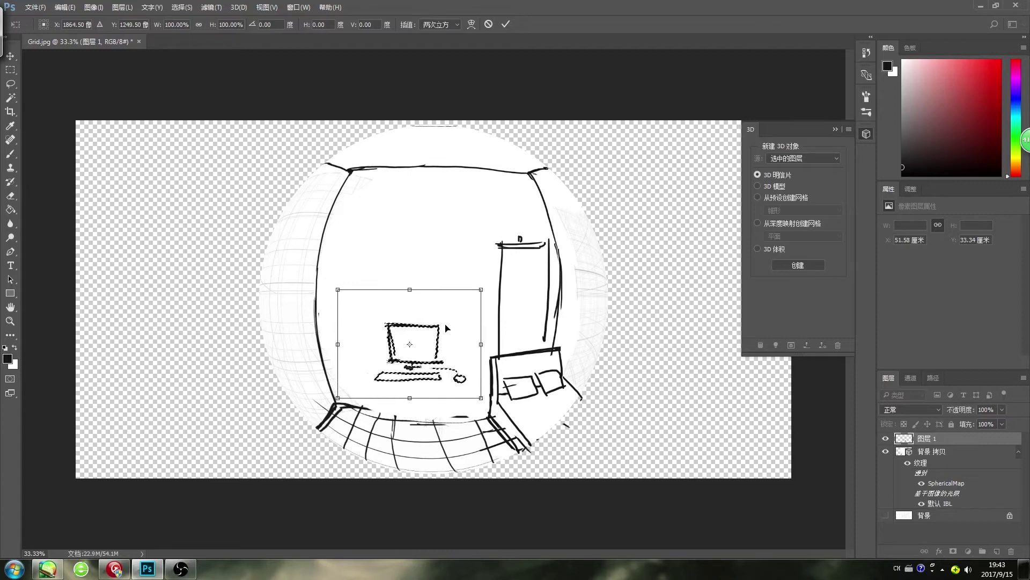
drag(481, 289, 466, 301)
drag(430, 351, 443, 357)
key(Return)
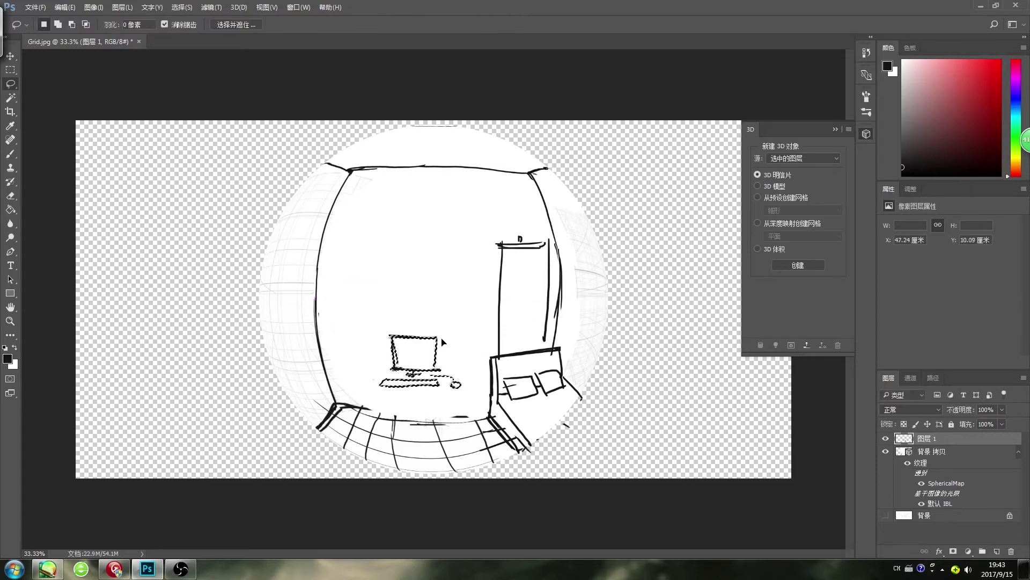
key(ctrl+d)
- Draw the front edge of a desk beneath the keyboard, undoing the unsuitable strokes
key(b)
drag(361, 394, 464, 396)
key(ctrl+z)
drag(366, 389, 465, 394)
key(ctrl+z)
drag(368, 397, 467, 393)
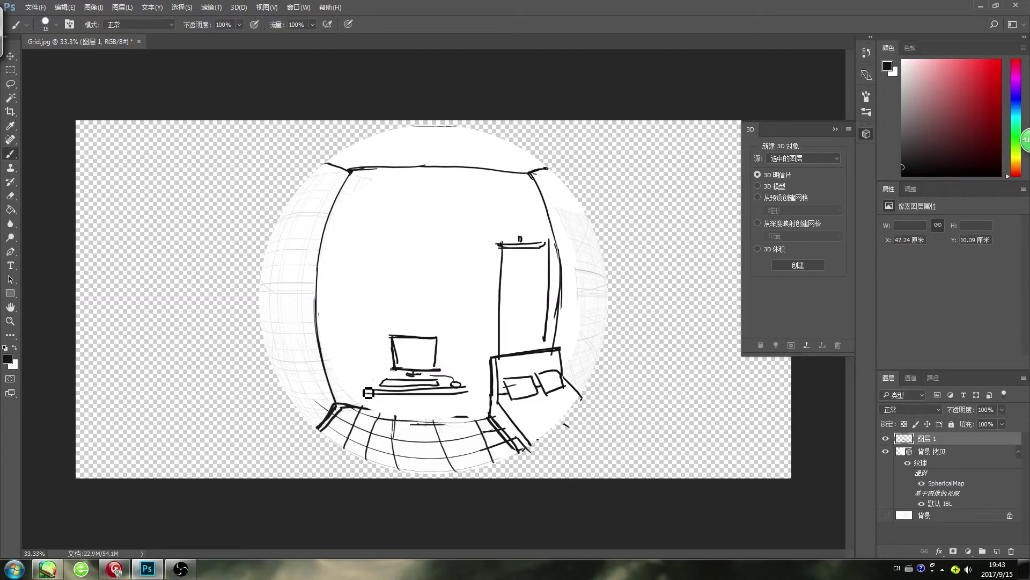
key(ctrl+alt+z)
key(ctrl+alt+z)
- Draw the desk's legs at both ends down to the floor, undoing the stray attempt
mouse_move(363, 389)
mouse_down()
mouse_move(462, 392)
mouse_move(399, 393)
mouse_move(441, 396)
mouse_move(470, 382)
mouse_move(361, 374)
mouse_move(371, 373)
mouse_move(355, 385)
mouse_move(369, 430)
mouse_up()
key(ctrl+z)
key(ctrl+z)
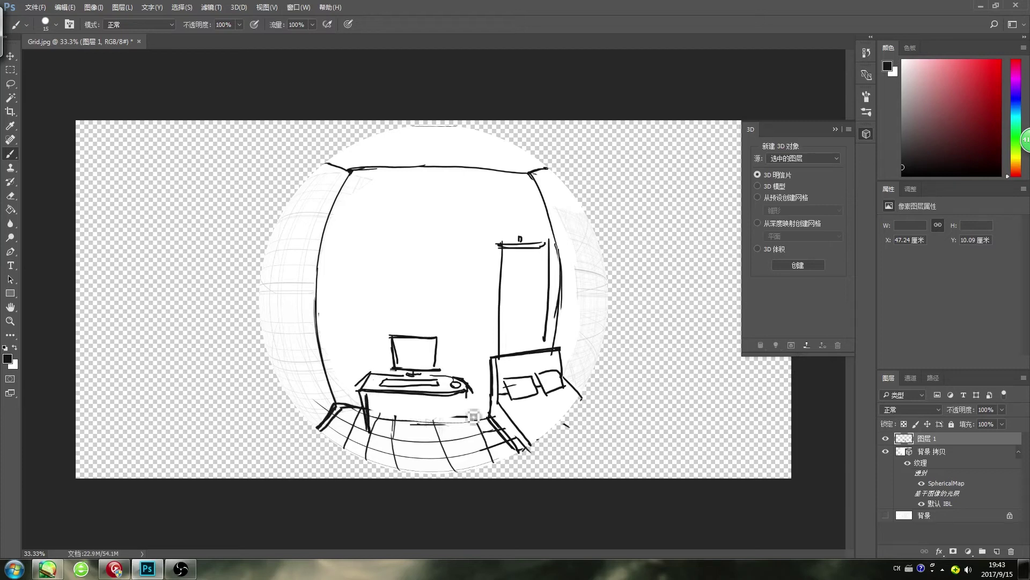
drag(465, 396, 465, 436)
- Sketch a chair at the desk and complete the wall's base line towards the bed
mouse_move(379, 392)
mouse_down()
mouse_move(378, 417)
mouse_move(434, 413)
mouse_move(454, 422)
mouse_move(432, 441)
mouse_up()
mouse_move(404, 426)
mouse_down()
mouse_move(433, 424)
mouse_move(409, 440)
mouse_up()
key(ctrl+z)
mouse_move(377, 408)
mouse_down()
mouse_move(393, 432)
mouse_move(491, 414)
mouse_up()
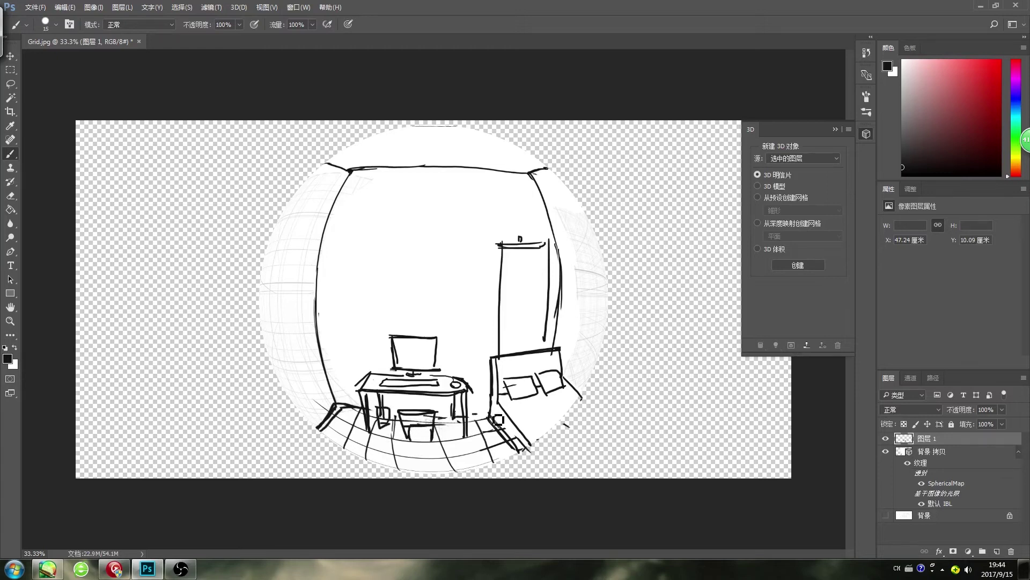
- Draw a wall-mounted air conditioner in the wall's upper left corner, erasing the wall edge that crosses it
drag(346, 167, 324, 228)
key(ctrl+z)
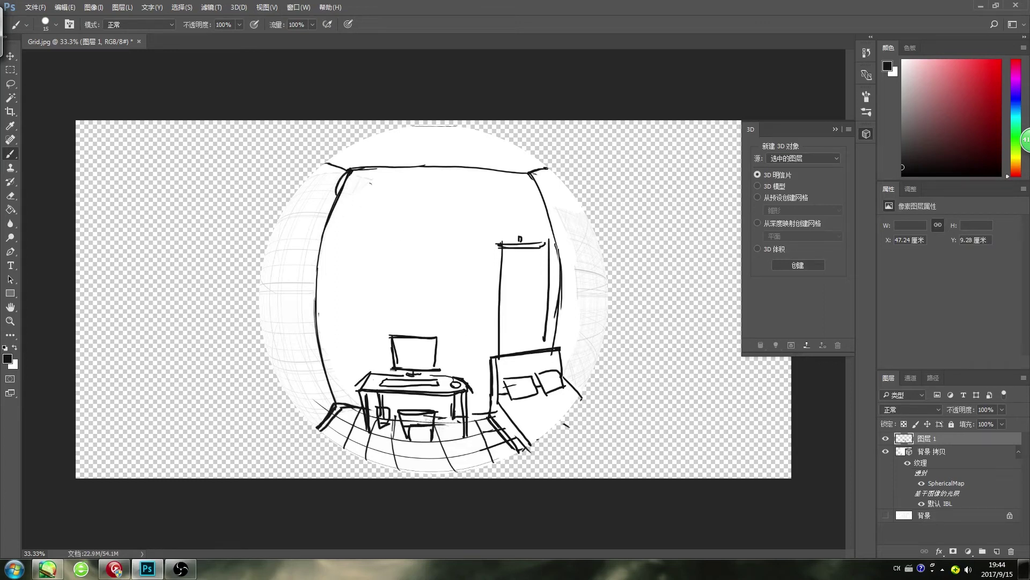
key(e)
mouse_move(342, 192)
mouse_down()
mouse_move(402, 173)
mouse_move(420, 184)
mouse_up()
key(b)
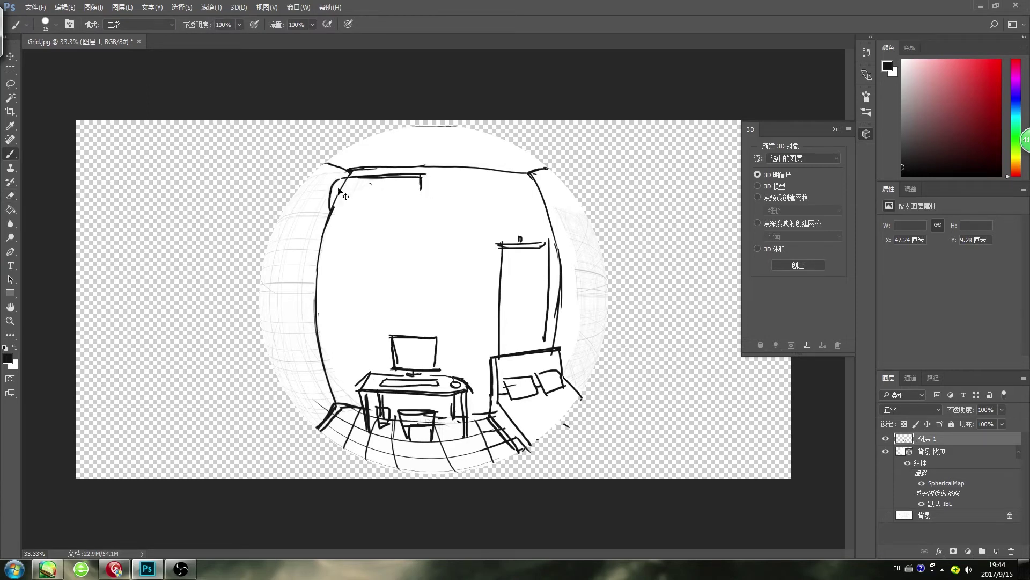
mouse_move(349, 177)
mouse_down()
mouse_move(374, 215)
mouse_move(403, 207)
mouse_up()
key(ctrl+z)
drag(335, 207, 420, 209)
key(ctrl+z)
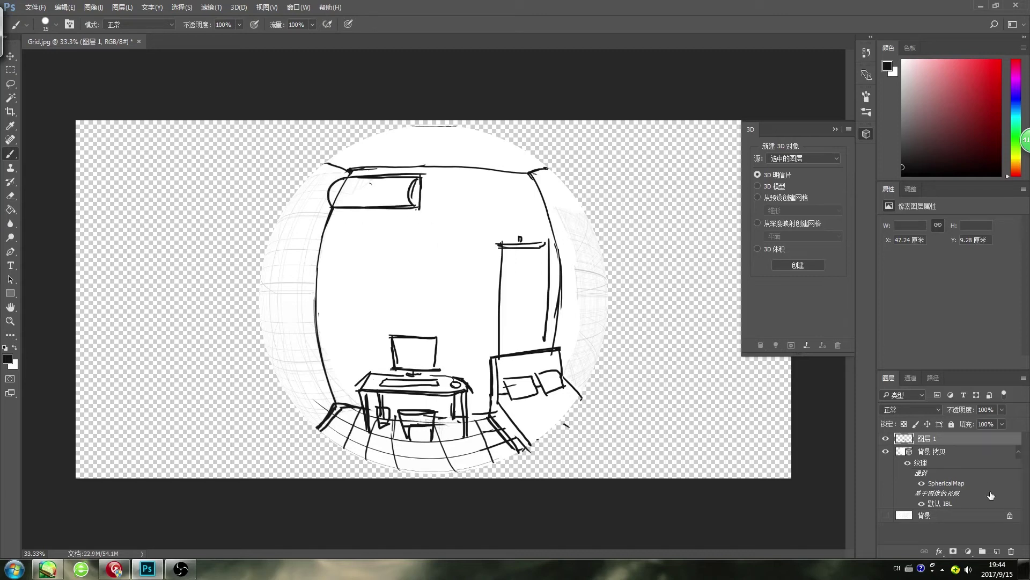
- On 背景 拷贝, paint white over the old wall line inside the air conditioner with an enlarged brush
click(972, 454)
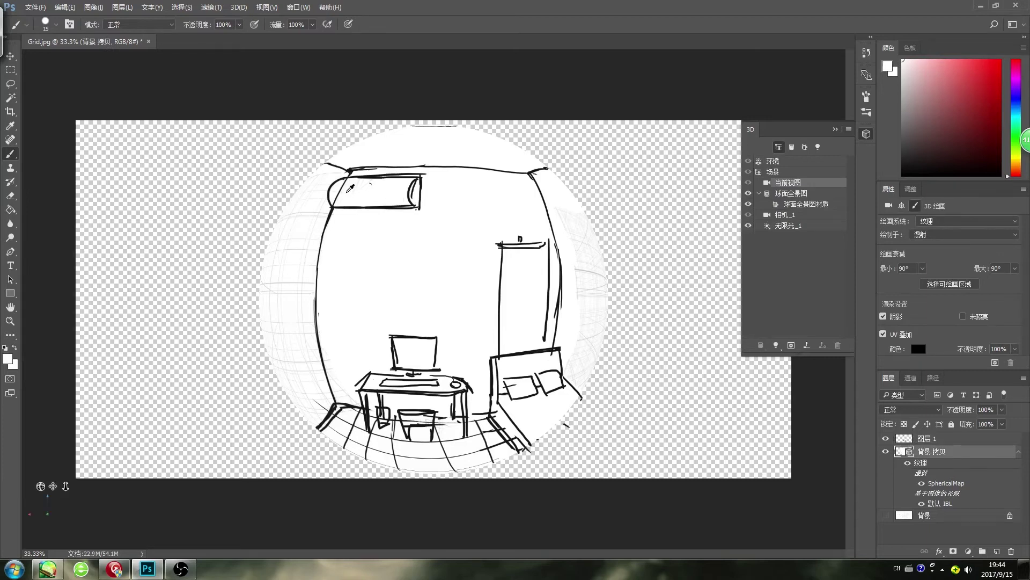
key(])
key(])
key(])
key(])
key(])
key(])
drag(349, 189, 342, 205)
- Return to 图层 1 with black and add a small rectangle and a pipe fitting to the air conditioner
double_click(955, 440)
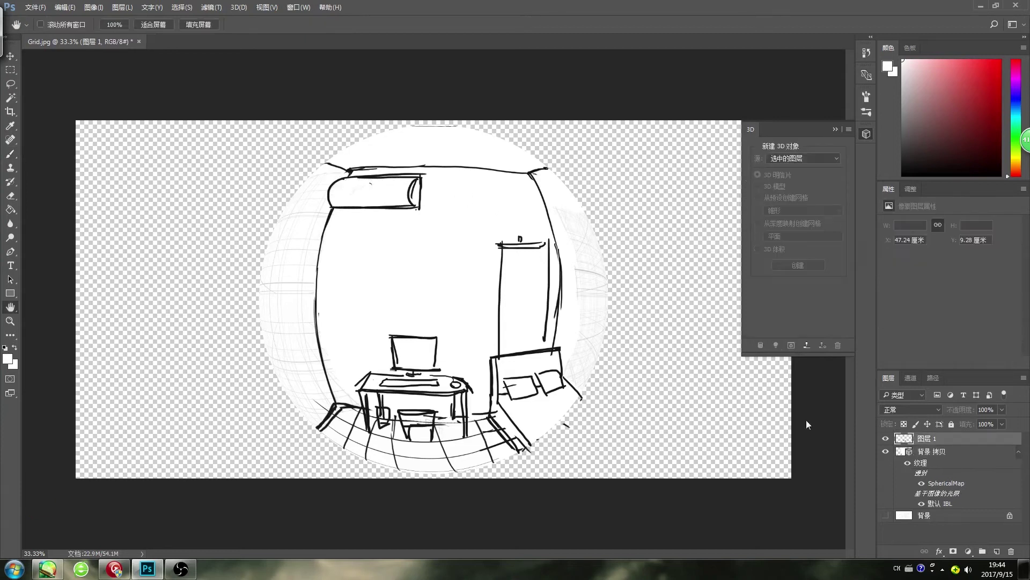
click(714, 97)
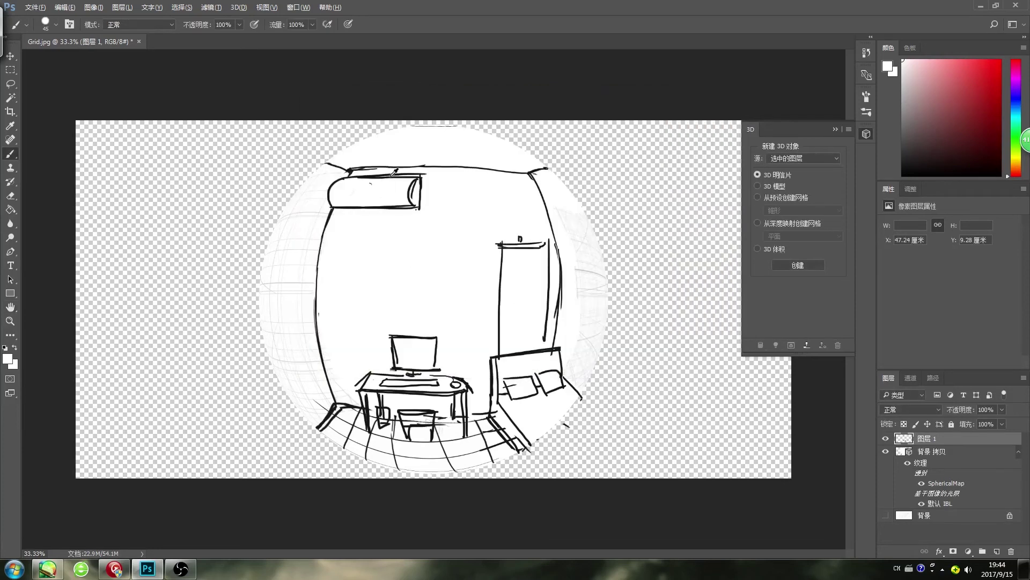
key(d)
- Erase the upper part of the wall's right edge and redraw it as one smooth curve
key(e)
drag(534, 180, 561, 281)
key(b)
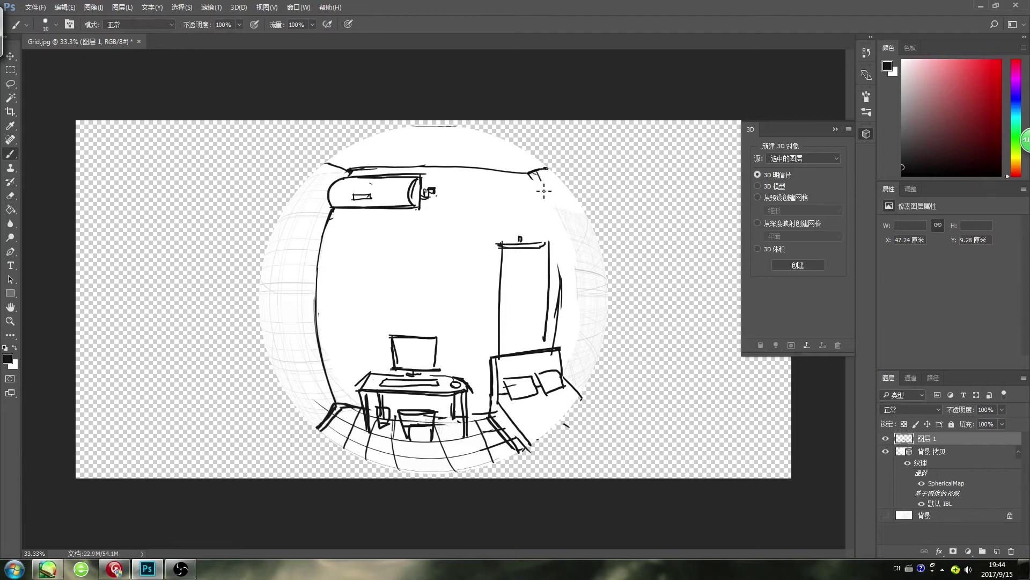
drag(534, 172, 561, 274)
key(z)
mouse_move(531, 198)
mouse_down()
mouse_move(563, 330)
mouse_move(577, 284)
mouse_move(558, 241)
mouse_move(531, 276)
mouse_move(544, 311)
mouse_up()
key(b)
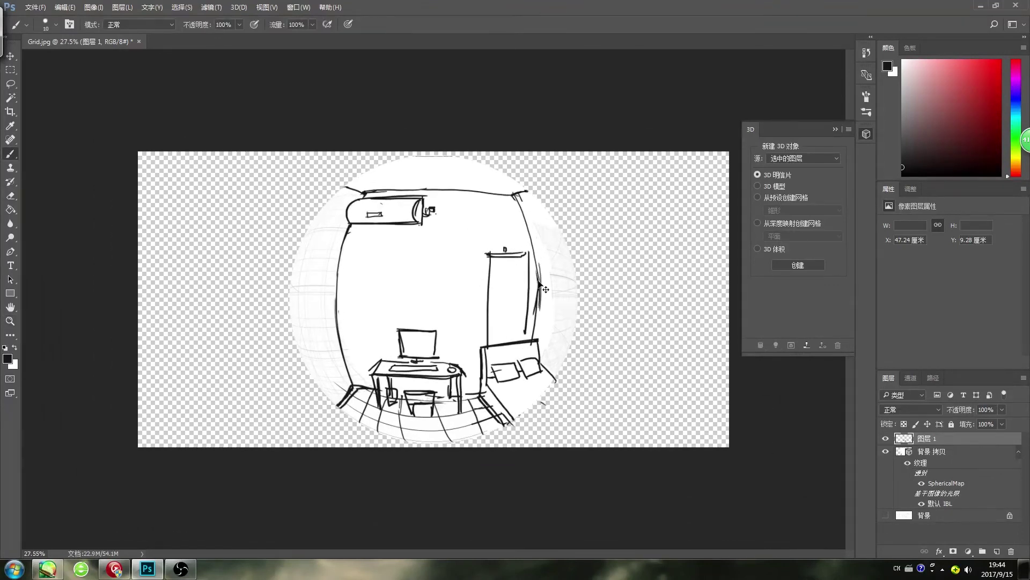
- Add sketch details to the back wall: the monitor's inner screen, a figure on the hanging scroll and the bed's mattress edge
key(ctrl+z)
key(e)
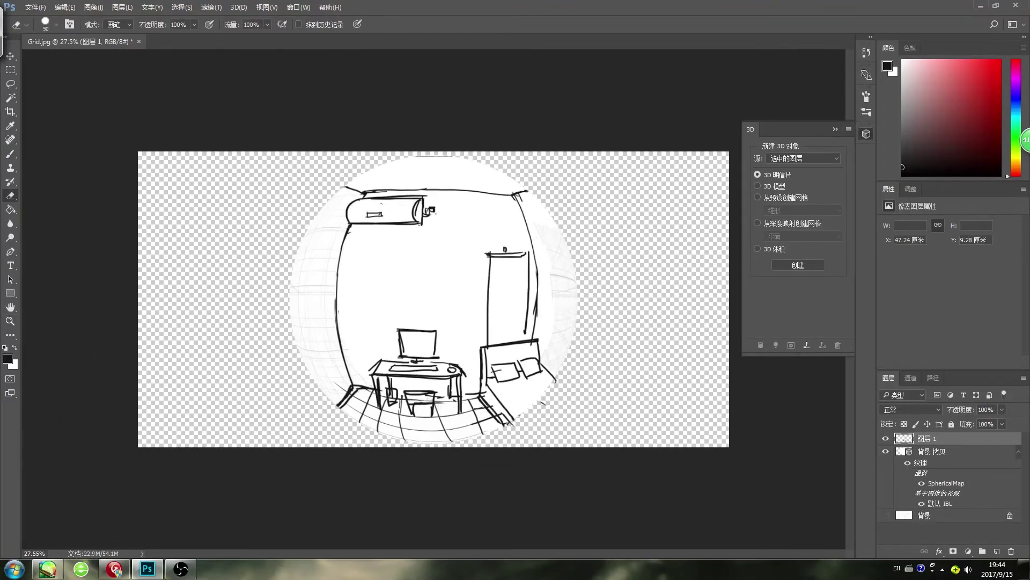
key(b)
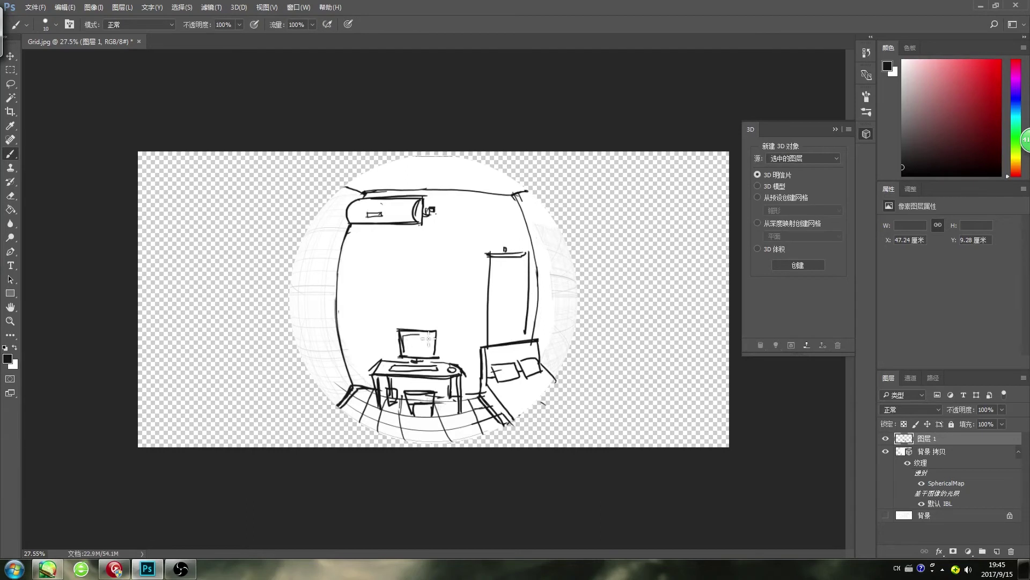
drag(428, 339, 429, 355)
drag(508, 268, 505, 270)
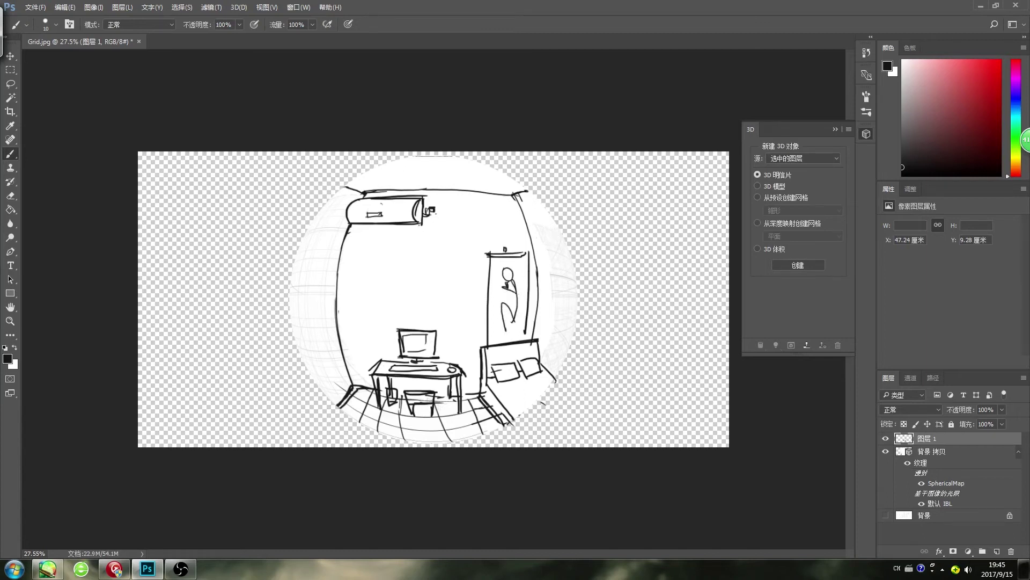
drag(511, 291, 503, 322)
mouse_move(494, 390)
mouse_down()
mouse_move(560, 373)
mouse_move(538, 382)
mouse_move(551, 378)
mouse_up()
key(ctrl+z)
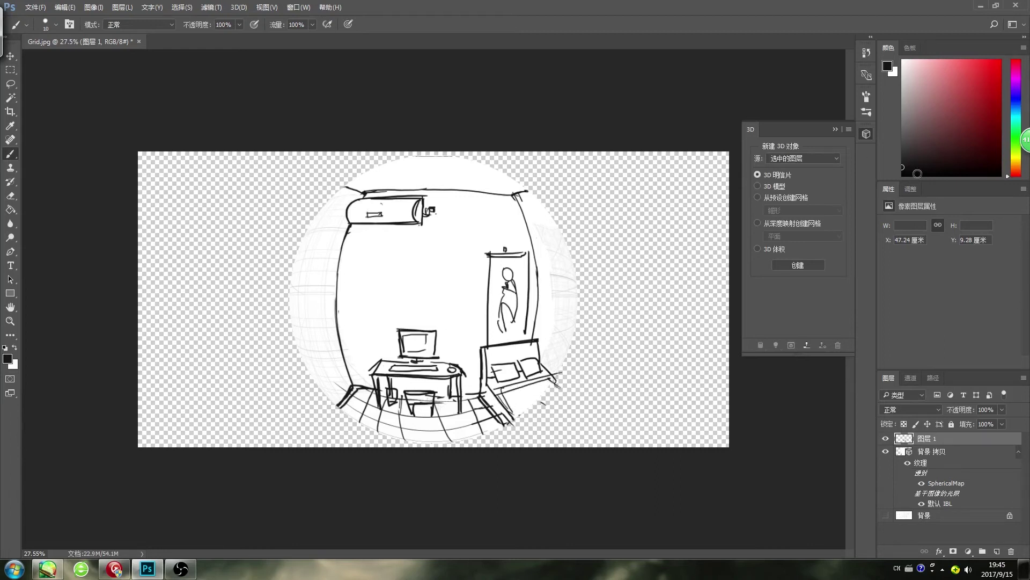
- Merge 图层 1 down into 背景 拷贝 and set the 3D camera view to 左视图
right_click(930, 436)
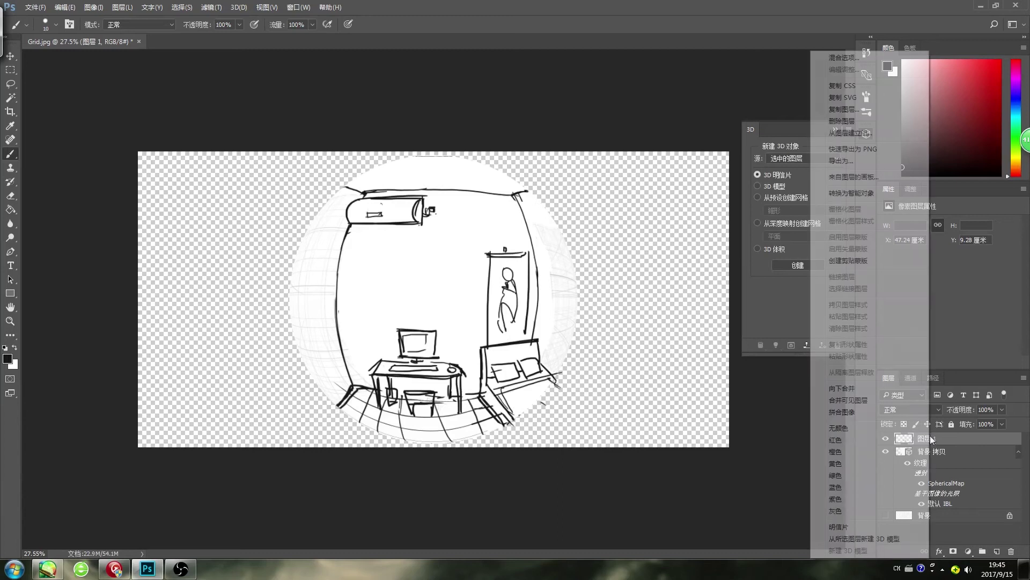
click(855, 387)
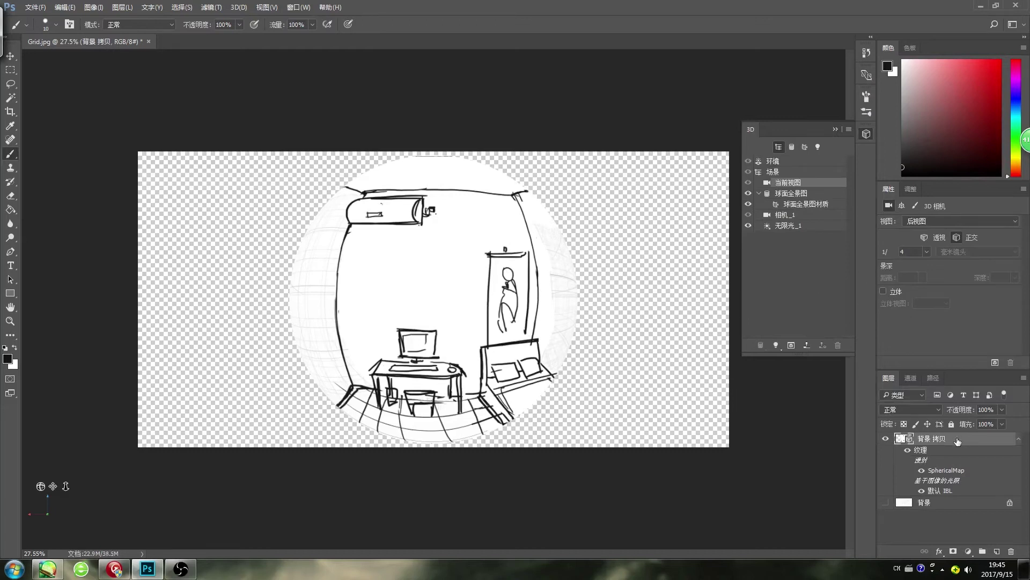
click(979, 222)
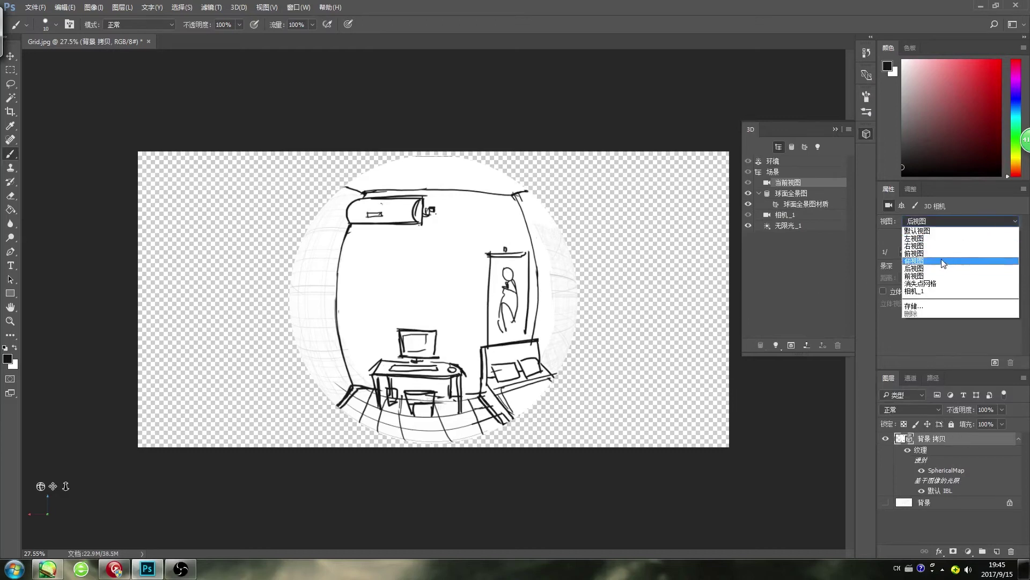
click(924, 246)
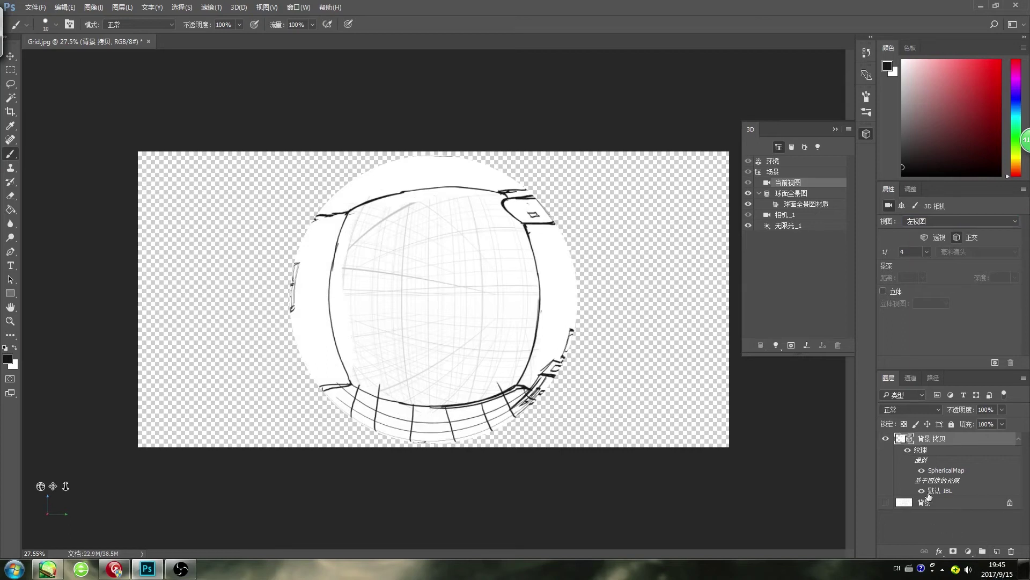
- Add a new layer, but paint white on 背景 拷贝 over the ceiling line outside the wall's upper left corner
click(984, 553)
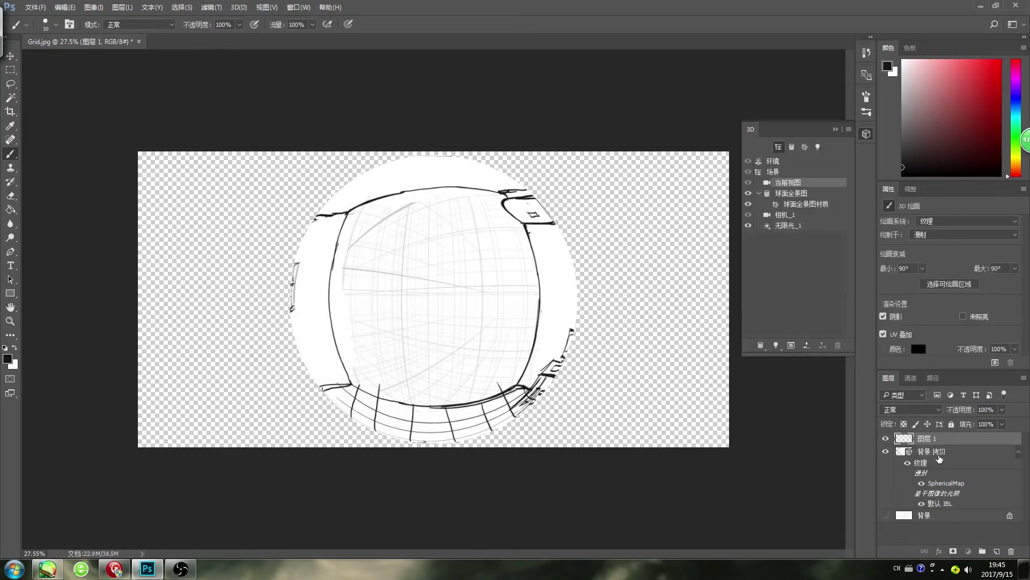
key(e)
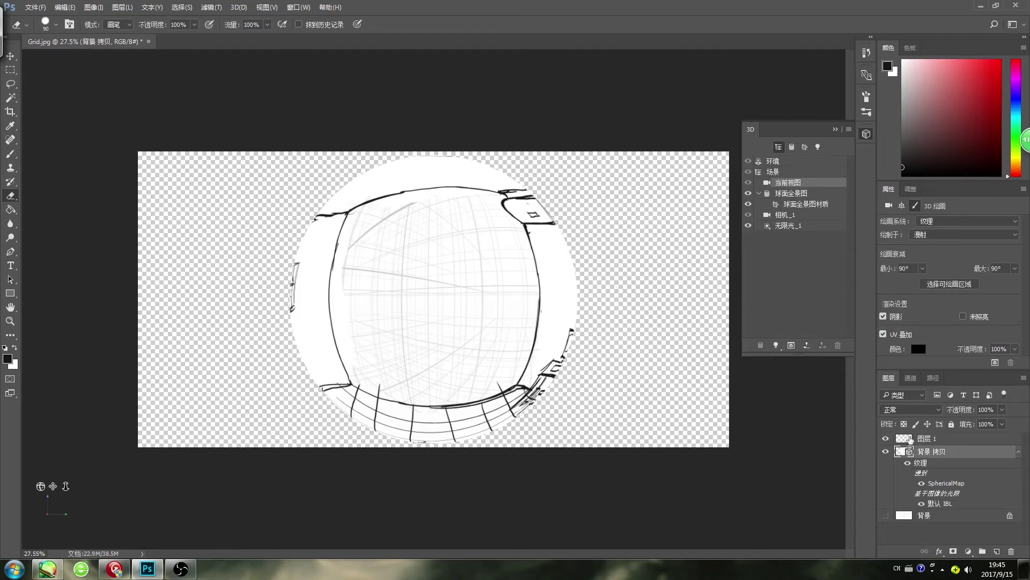
key(b)
alt+click(323, 220)
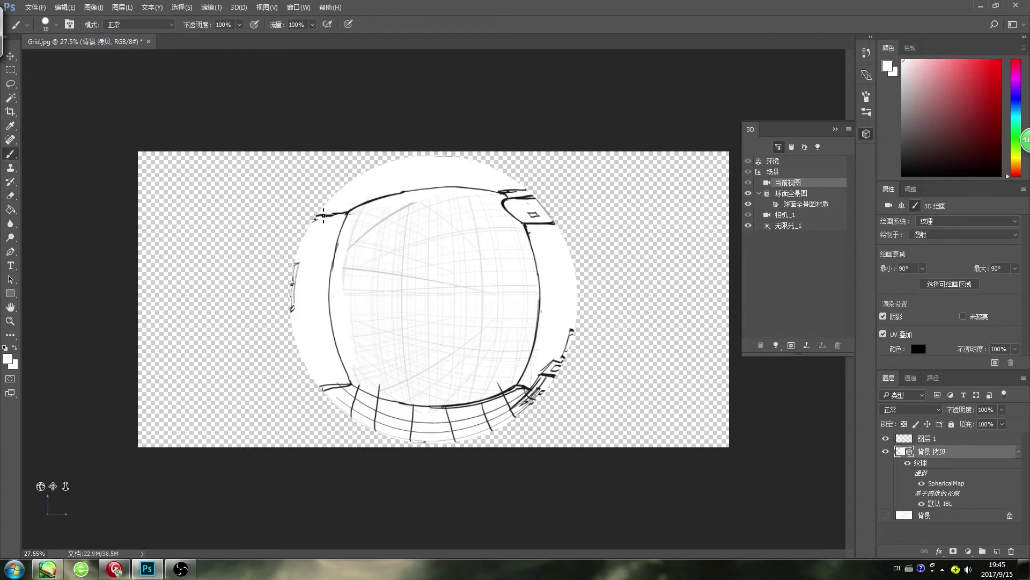
click(338, 213)
click(886, 452)
click(886, 452)
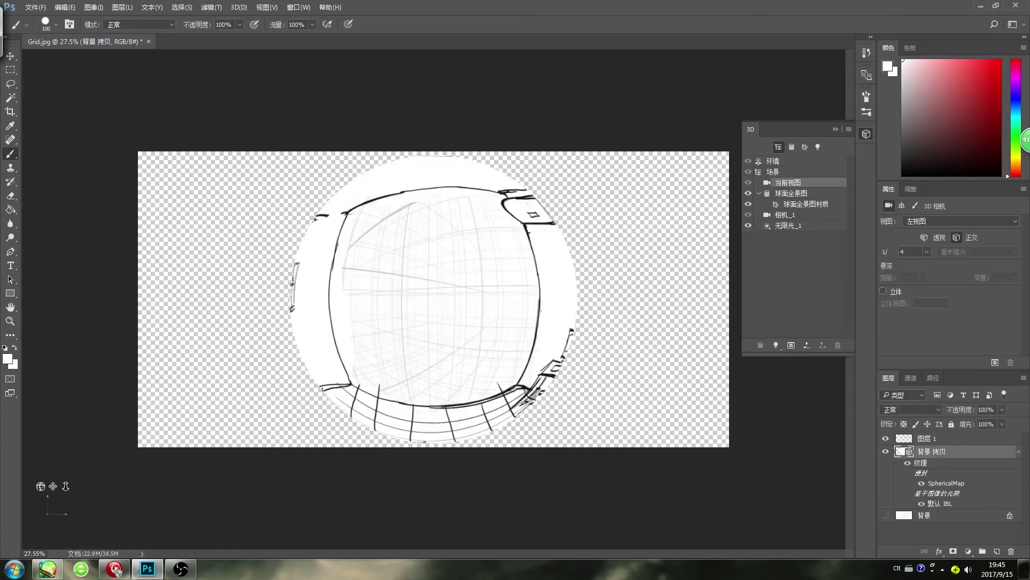
drag(314, 219, 326, 216)
- On 图层 1, redraw the ceiling line at the wall's upper left corner in black, running diagonally outward, with a small brush
key(d)
key(bracketleft)
key(bracketleft)
key(bracketleft)
key(bracketleft)
key(bracketleft)
key(bracketleft)
key(bracketleft)
key(bracketleft)
alt+click(528, 389)
key(bracketright)
key(bracketright)
key(bracketright)
key(bracketright)
key(bracketright)
click(944, 441)
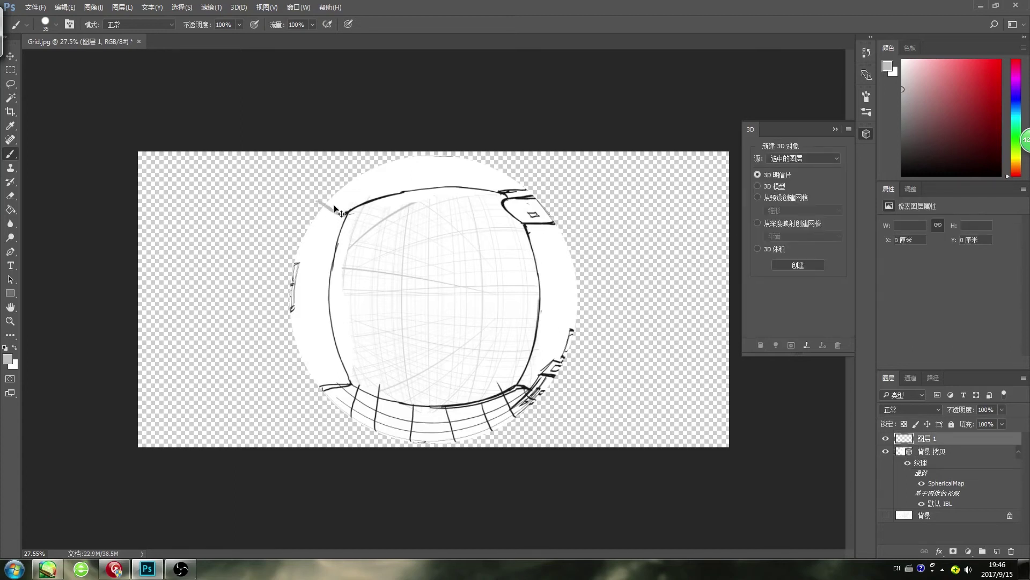
key(d)
key([)
drag(325, 204, 346, 213)
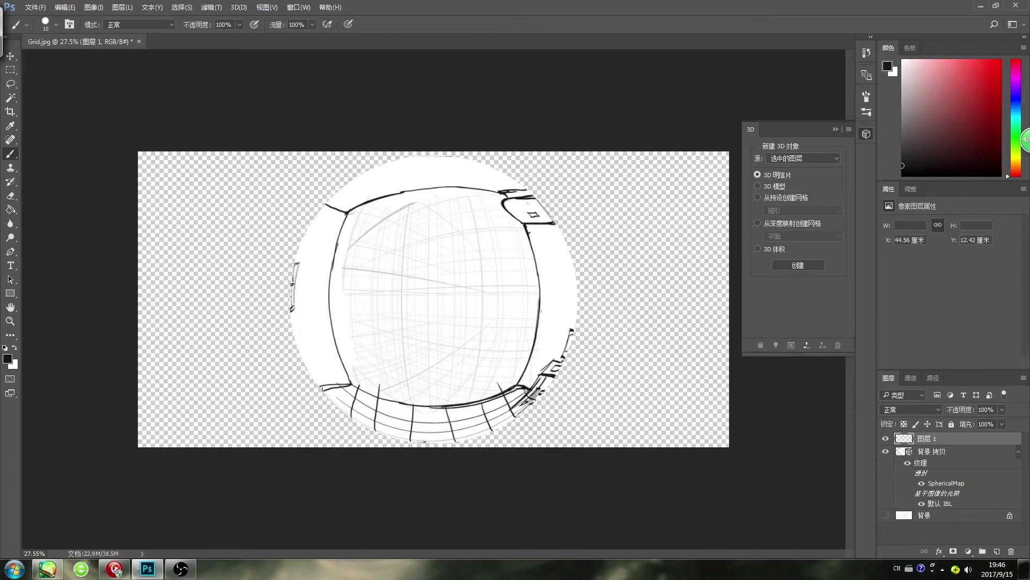
drag(505, 204, 529, 187)
key(ctrl+z)
- On 背景 拷贝, paint the grid inside the left-view wall white with a greatly enlarged brush
click(931, 451)
key(v)
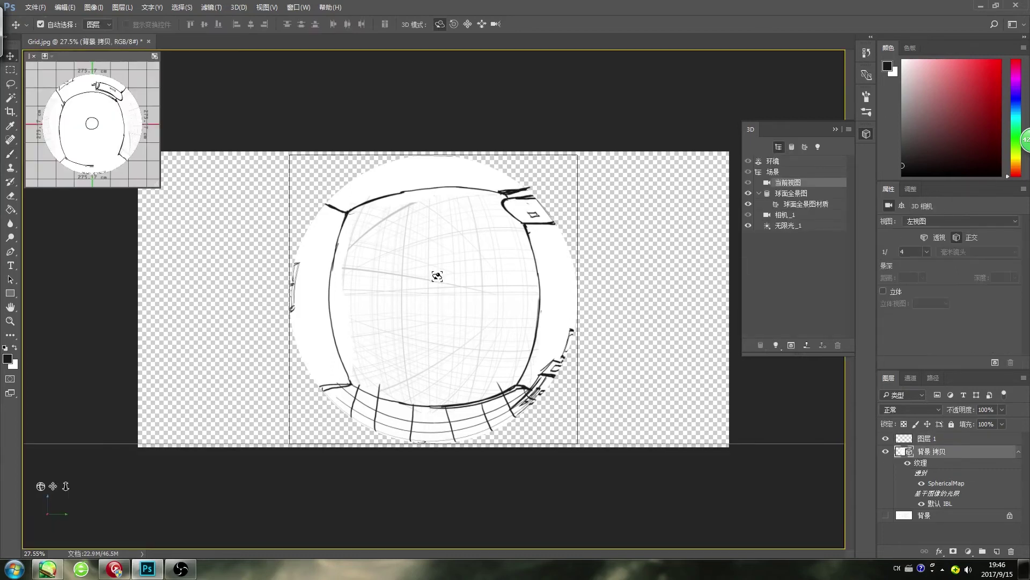
key(b)
key(bracketright)
key(bracketright)
key(bracketright)
key(bracketright)
key(bracketright)
key(bracketright)
key(bracketright)
key(bracketright)
key(bracketright)
key(bracketright)
key(bracketright)
key(bracketright)
key(bracketright)
key(bracketright)
key(bracketright)
key(bracketright)
key(bracketright)
key(bracketright)
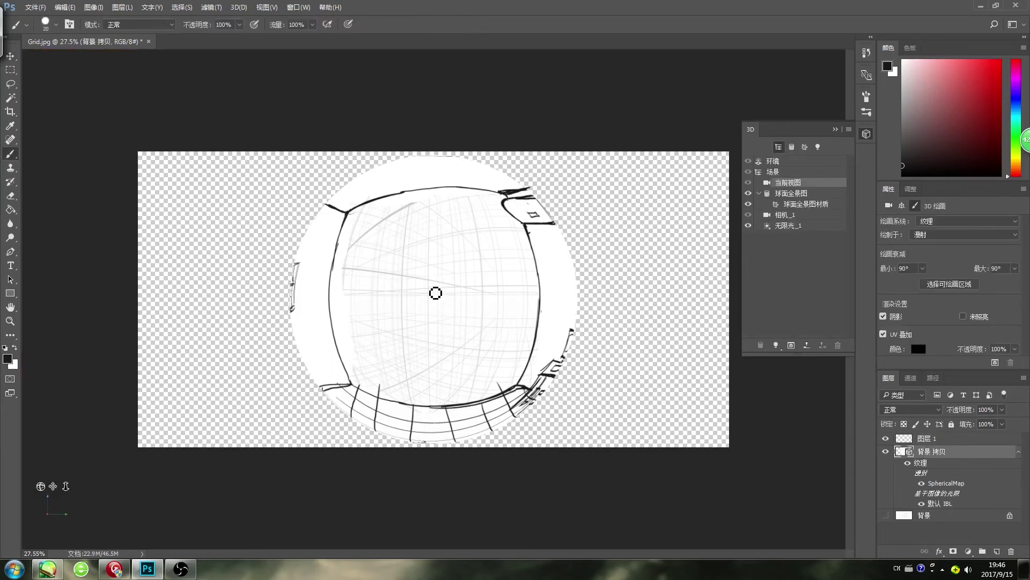
mouse_move(434, 267)
mouse_down()
mouse_move(410, 256)
mouse_move(402, 287)
mouse_up()
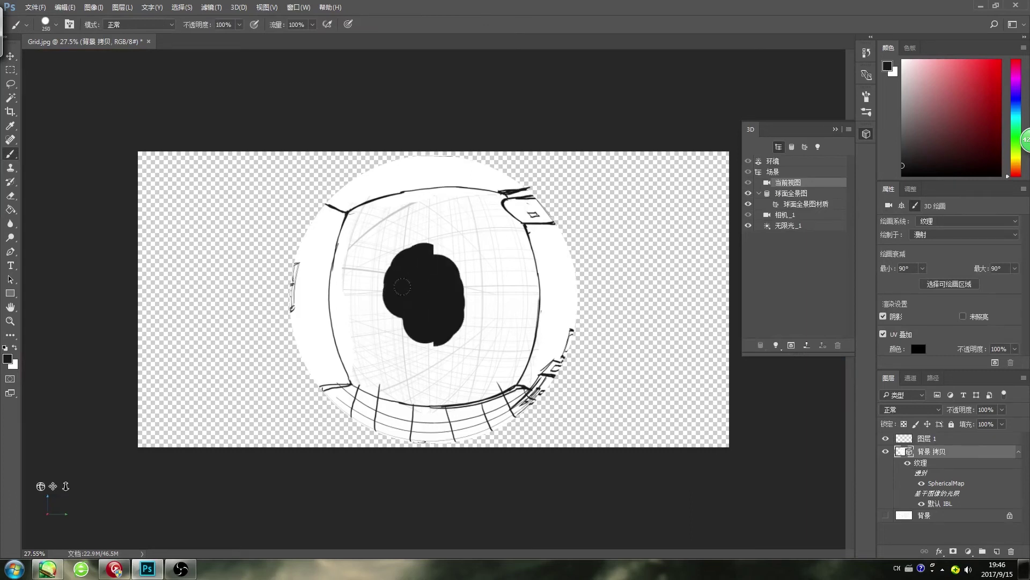
key(ctrl+alt+z)
alt+click(344, 307)
mouse_move(353, 251)
mouse_down()
mouse_move(371, 218)
mouse_move(378, 234)
mouse_move(374, 213)
mouse_move(438, 211)
mouse_move(384, 235)
mouse_move(402, 236)
mouse_move(384, 273)
mouse_move(414, 274)
mouse_up()
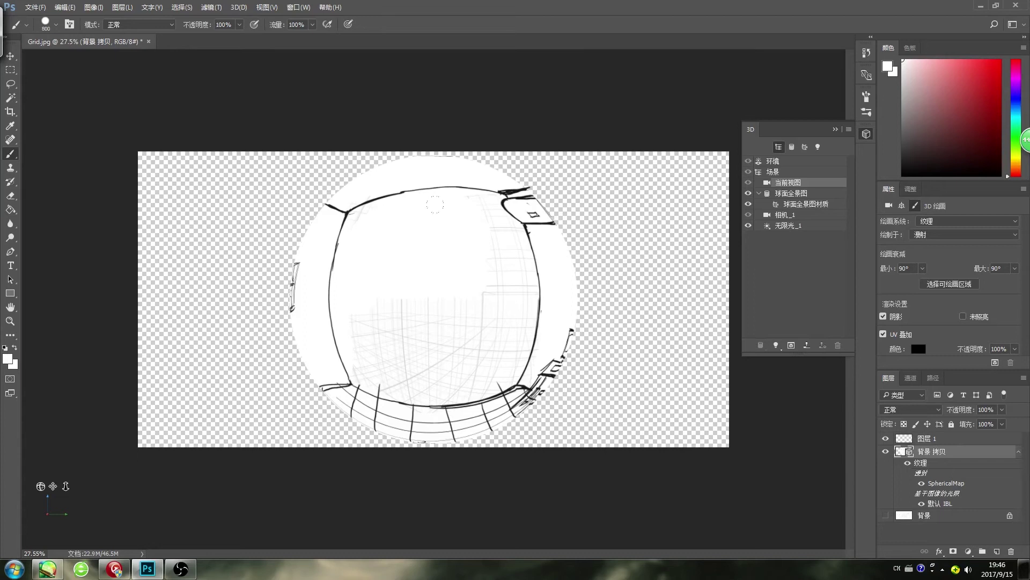
mouse_move(459, 236)
mouse_down()
mouse_move(463, 307)
mouse_move(413, 303)
mouse_move(392, 289)
mouse_move(357, 304)
mouse_move(381, 327)
mouse_move(360, 327)
mouse_move(384, 339)
mouse_move(409, 327)
mouse_up()
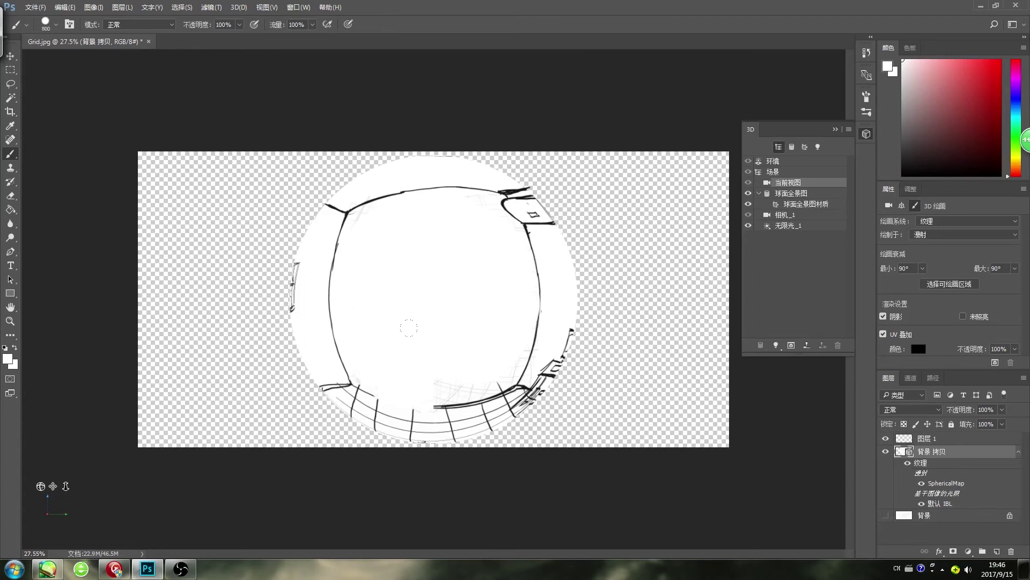
mouse_move(453, 380)
mouse_down()
mouse_move(430, 399)
mouse_move(509, 383)
mouse_move(515, 363)
mouse_up()
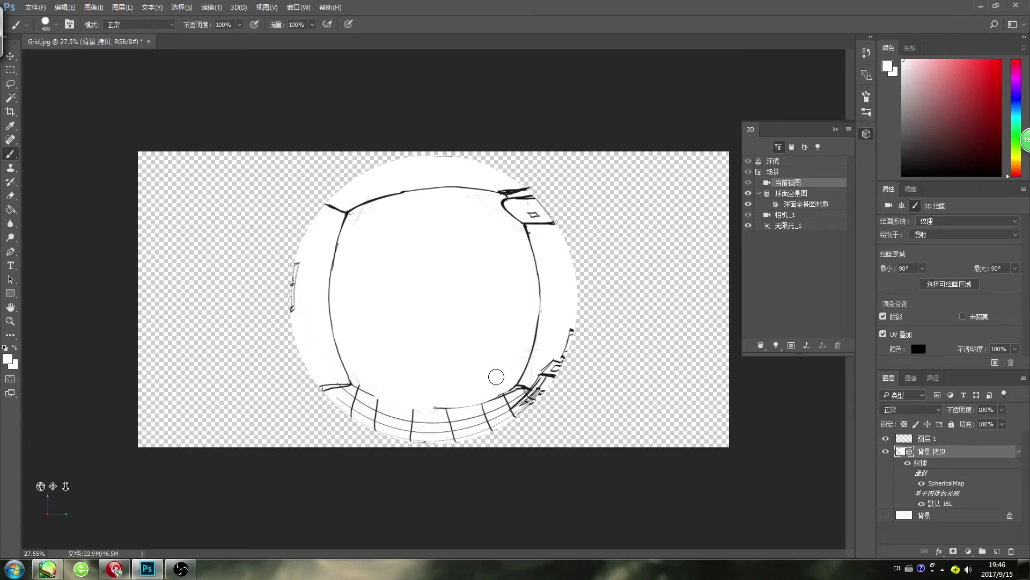
- Redraw the wall's curved floor edge in the sampled black with a small brush
alt+click(525, 389)
key(bracketleft)
key(bracketleft)
key(bracketleft)
key(bracketleft)
key(bracketleft)
key(bracketleft)
key(bracketleft)
key(bracketleft)
key(bracketleft)
key(bracketleft)
key(bracketleft)
key(bracketleft)
key(bracketleft)
drag(471, 399, 506, 393)
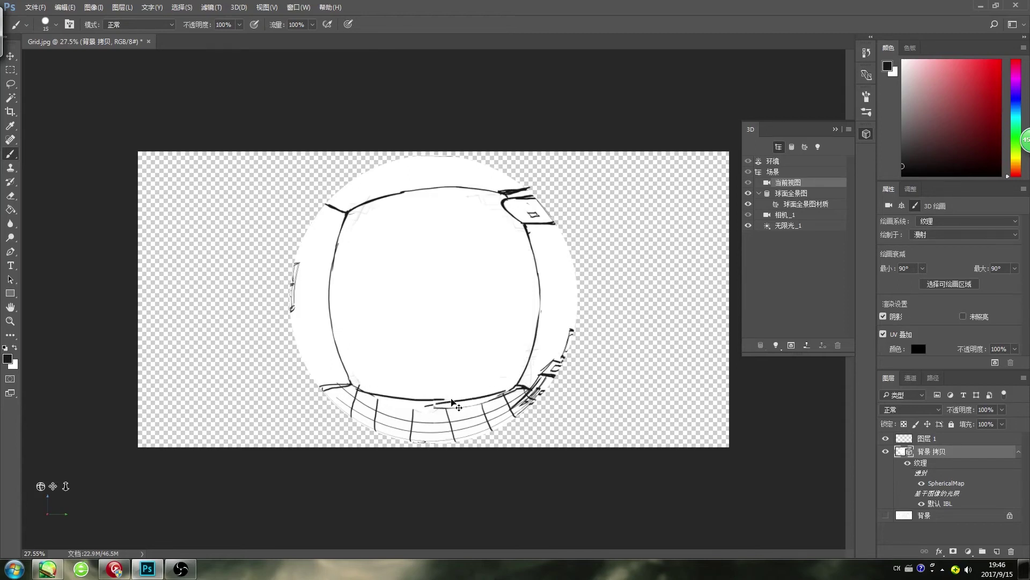
key(ctrl+z)
drag(435, 401, 516, 388)
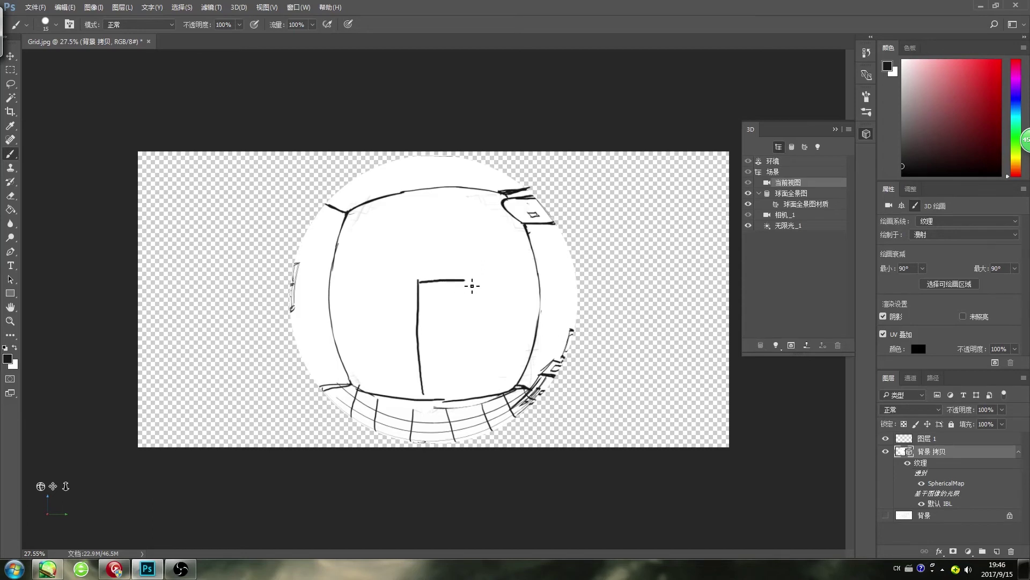
- Draw a tall door standing on the wall's floor edge, with thickened frame lines and a small handle
drag(470, 283, 469, 397)
drag(415, 283, 420, 346)
key(ctrl+z)
drag(425, 389, 428, 404)
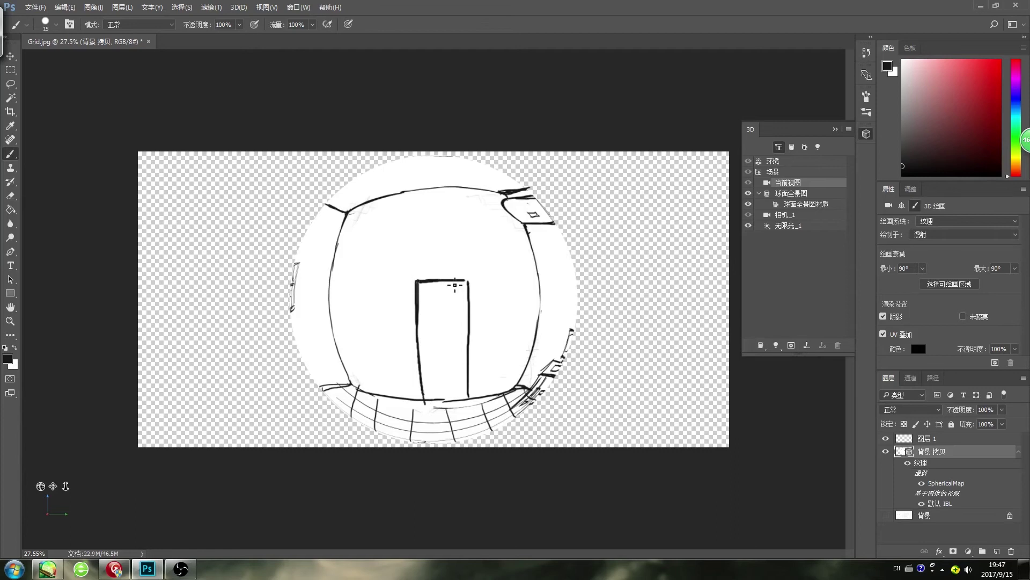
mouse_move(455, 281)
mouse_down()
mouse_move(422, 280)
mouse_move(473, 294)
mouse_move(474, 396)
mouse_up()
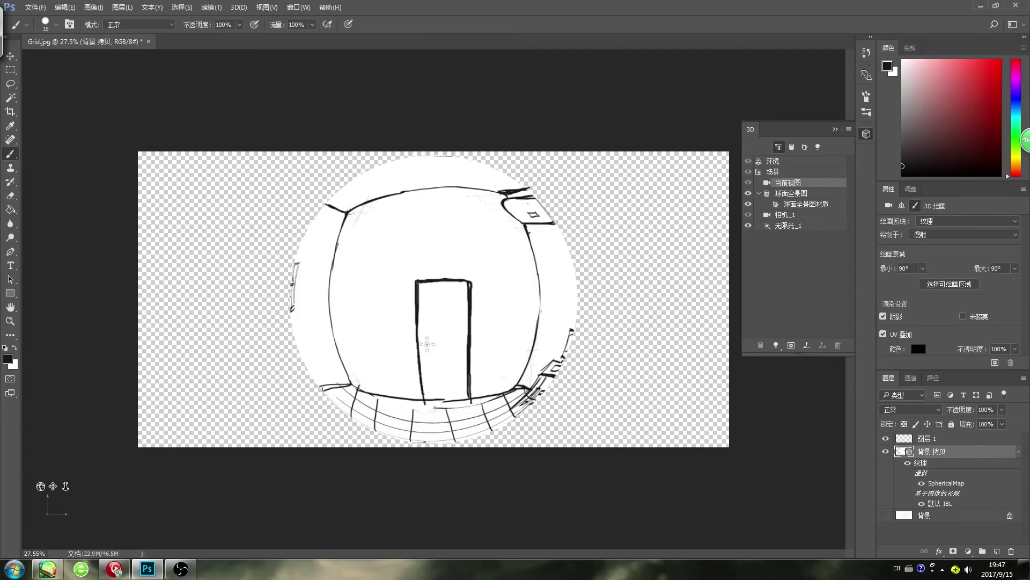
drag(423, 336, 424, 345)
- Darken the curved floor edge beneath the door and draw a second line along the wall's ceiling edge
drag(375, 396, 506, 393)
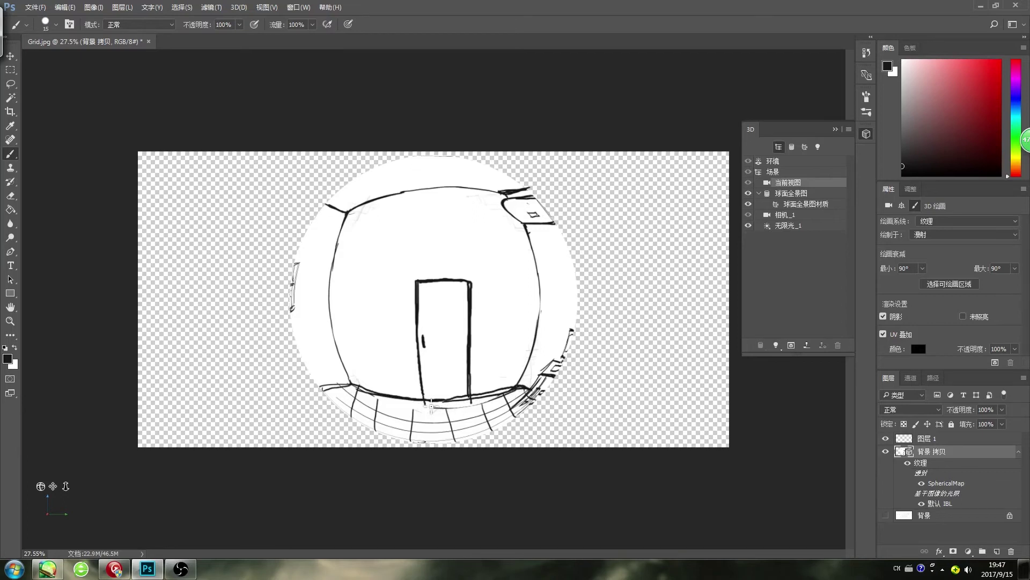
key(ctrl+z)
mouse_move(356, 387)
mouse_down()
mouse_move(425, 408)
mouse_move(520, 385)
mouse_up()
mouse_move(349, 215)
mouse_down()
mouse_move(395, 201)
mouse_move(518, 204)
mouse_up()
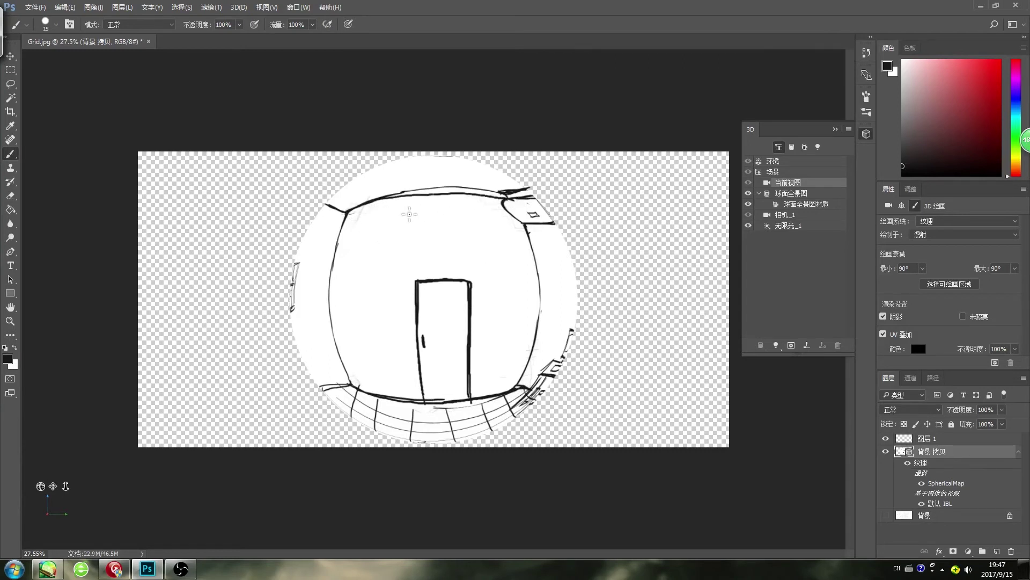
key(ctrl+z)
mouse_move(344, 211)
mouse_down()
mouse_move(462, 191)
mouse_move(510, 204)
mouse_up()
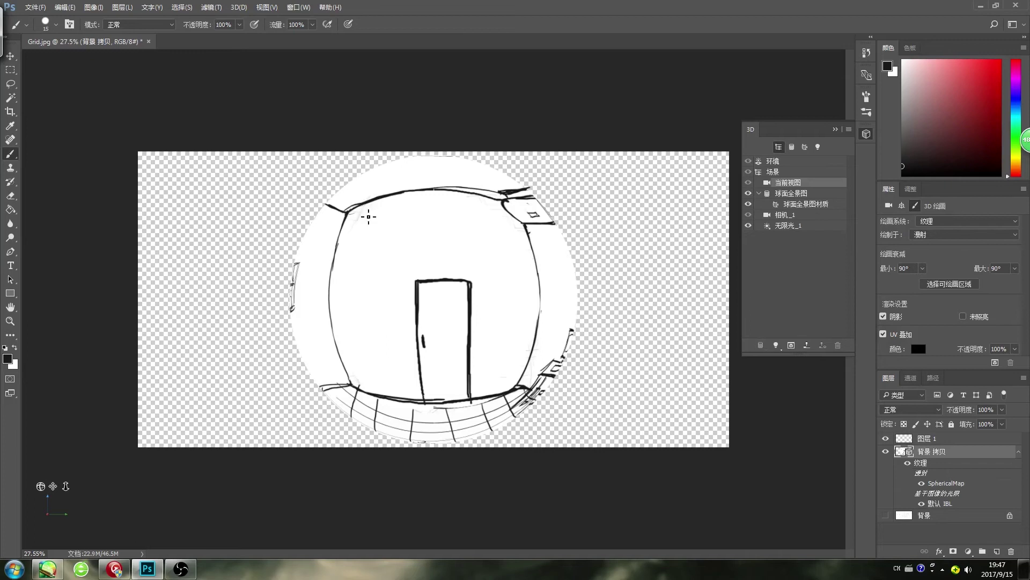
key(ctrl+z)
mouse_move(382, 198)
mouse_down()
mouse_move(422, 187)
mouse_move(508, 196)
mouse_up()
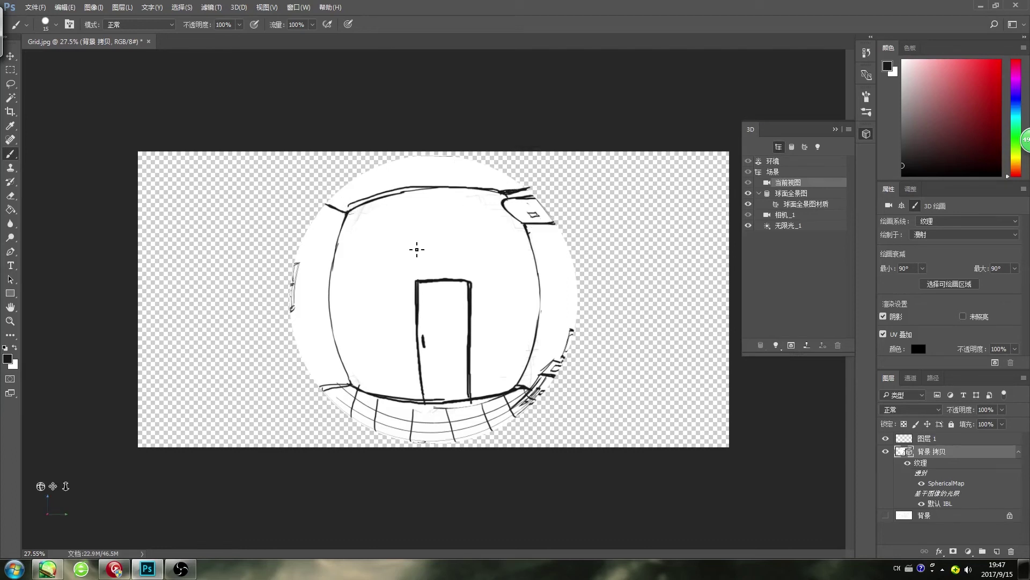
- On 图层 1, complete the double ceiling trim with a smooth curve parallel to the wall's upper edge
click(929, 439)
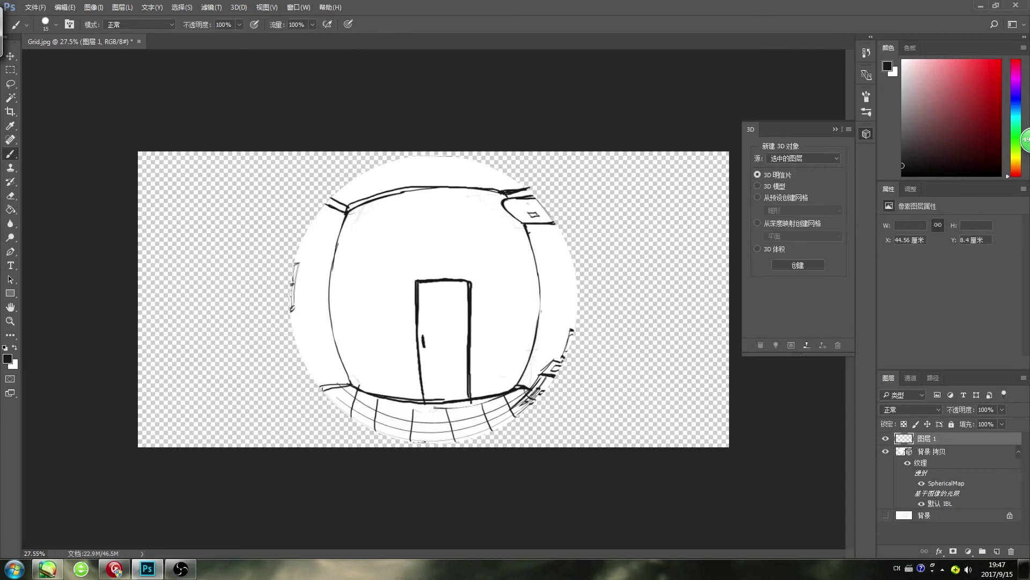
drag(408, 196, 498, 198)
key(ctrl+z)
mouse_move(352, 217)
mouse_down()
mouse_move(416, 194)
mouse_move(520, 194)
mouse_up()
key(ctrl+z)
mouse_move(349, 215)
mouse_down()
mouse_move(430, 198)
mouse_move(517, 199)
mouse_up()
key(ctrl+z)
drag(417, 197, 503, 202)
key(ctrl+z)
drag(406, 191, 512, 201)
- Redraw the radiating floorboard lines below the door wall as thicker, more slanted strokes
drag(446, 407, 456, 446)
drag(475, 401, 492, 426)
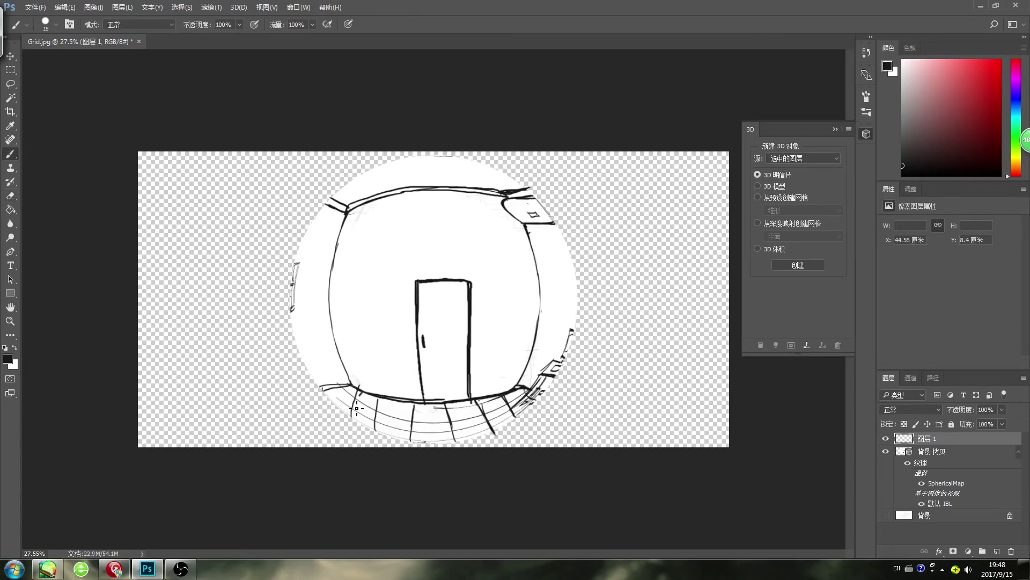
mouse_move(355, 387)
mouse_down()
mouse_move(342, 417)
mouse_move(374, 433)
mouse_up()
- On 背景 拷贝, paint white over the old floorboard lines beside the redrawn ones at the floor's left end
key(e)
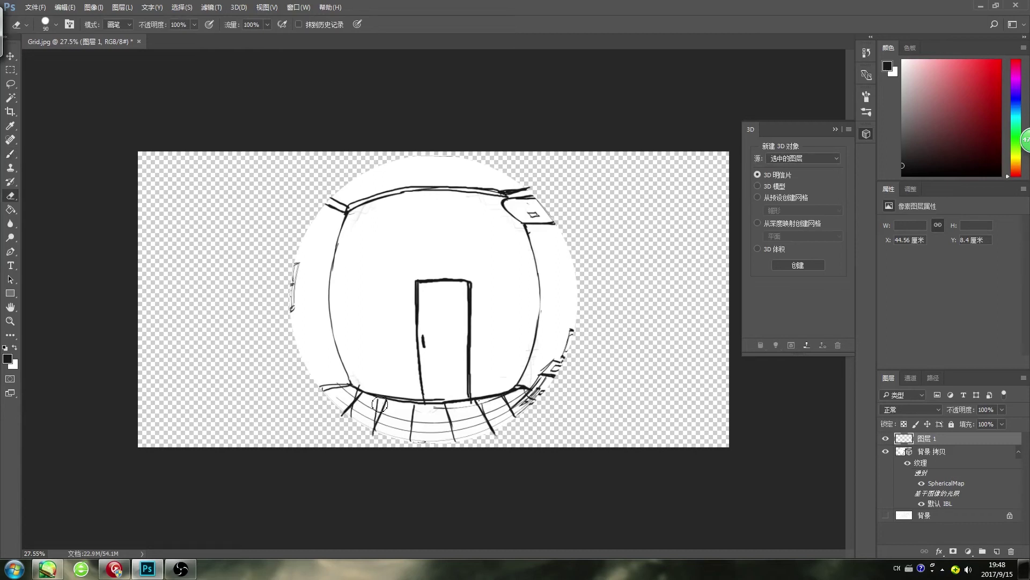
click(934, 461)
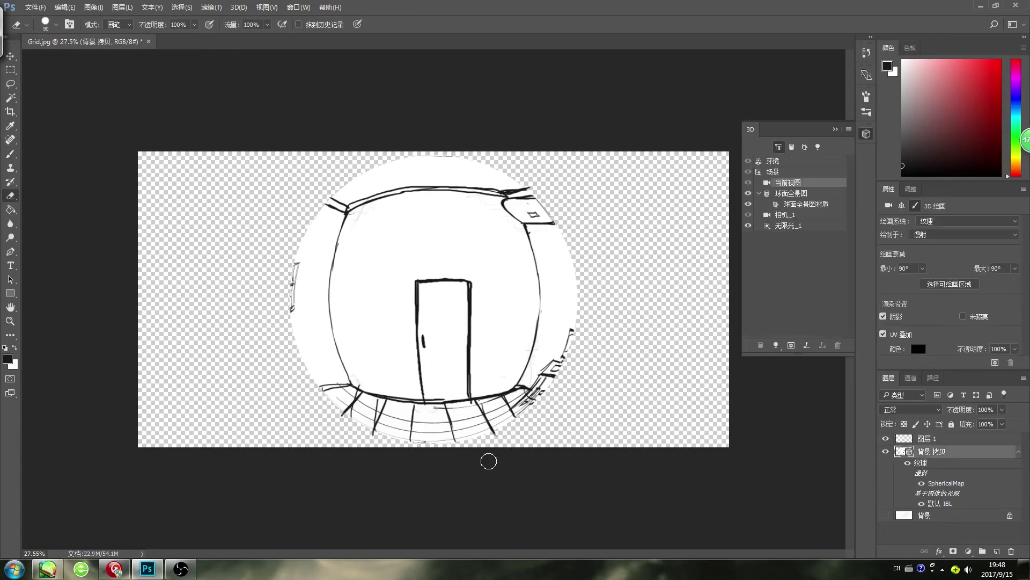
key(b)
alt+click(376, 405)
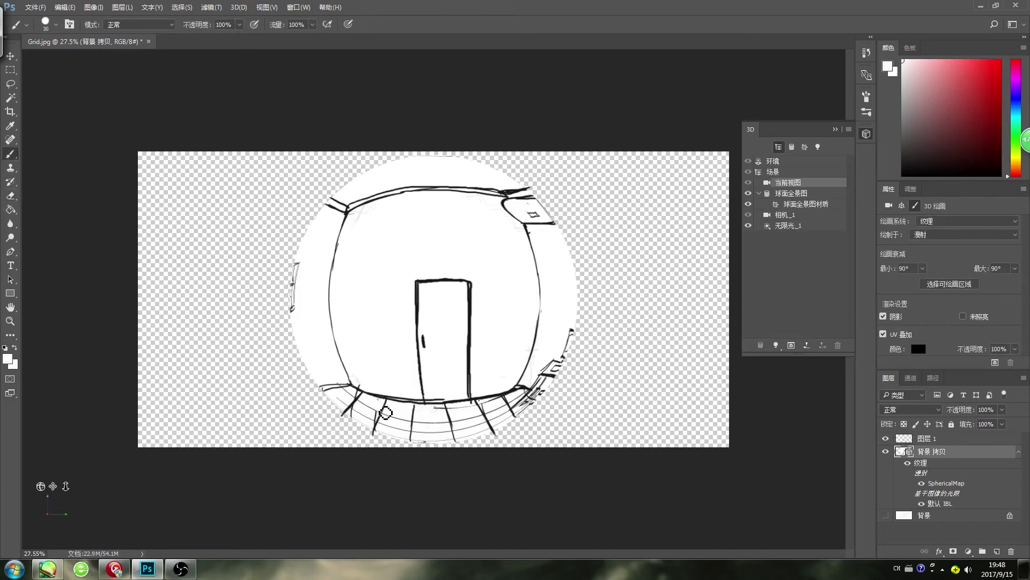
mouse_move(386, 412)
mouse_down()
mouse_move(380, 420)
mouse_move(363, 396)
mouse_up()
- Try to merge 图层 1 with the other visible layers
click(948, 436)
right_click(945, 441)
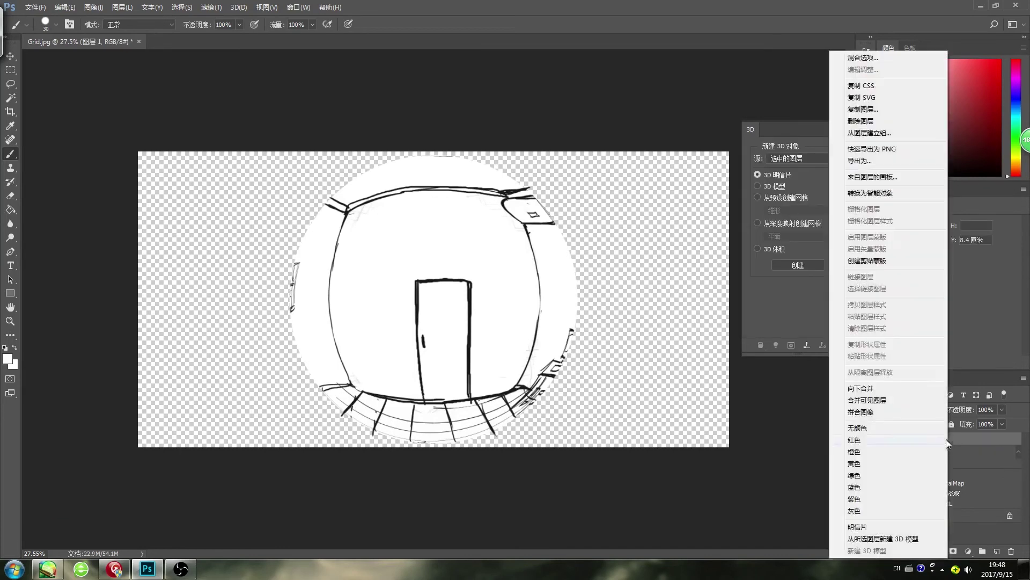
click(875, 400)
key(ctrl+z)
- Turn the 3D camera to the wall with the curtained window and delete 图层 1
click(888, 206)
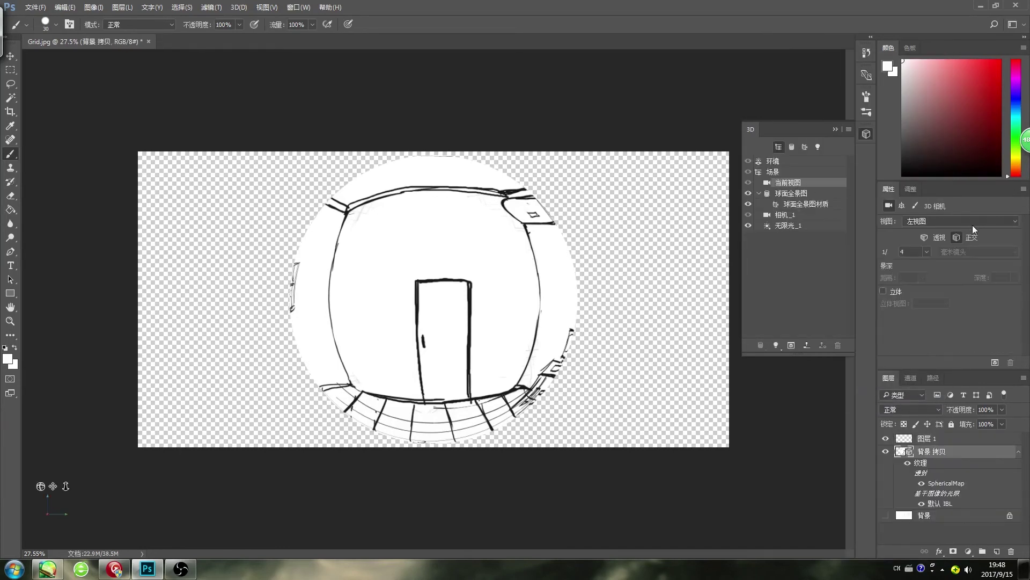
mouse_move(40, 486)
mouse_down()
mouse_move(106, 507)
mouse_move(186, 486)
mouse_move(197, 500)
mouse_move(168, 509)
mouse_move(140, 472)
mouse_move(115, 480)
mouse_move(101, 512)
mouse_move(47, 517)
mouse_move(59, 481)
mouse_move(219, 499)
mouse_move(283, 459)
mouse_move(296, 518)
mouse_move(203, 529)
mouse_move(161, 486)
mouse_move(157, 467)
mouse_move(272, 489)
mouse_move(346, 477)
mouse_move(302, 470)
mouse_move(332, 473)
mouse_move(329, 492)
mouse_move(356, 485)
mouse_up()
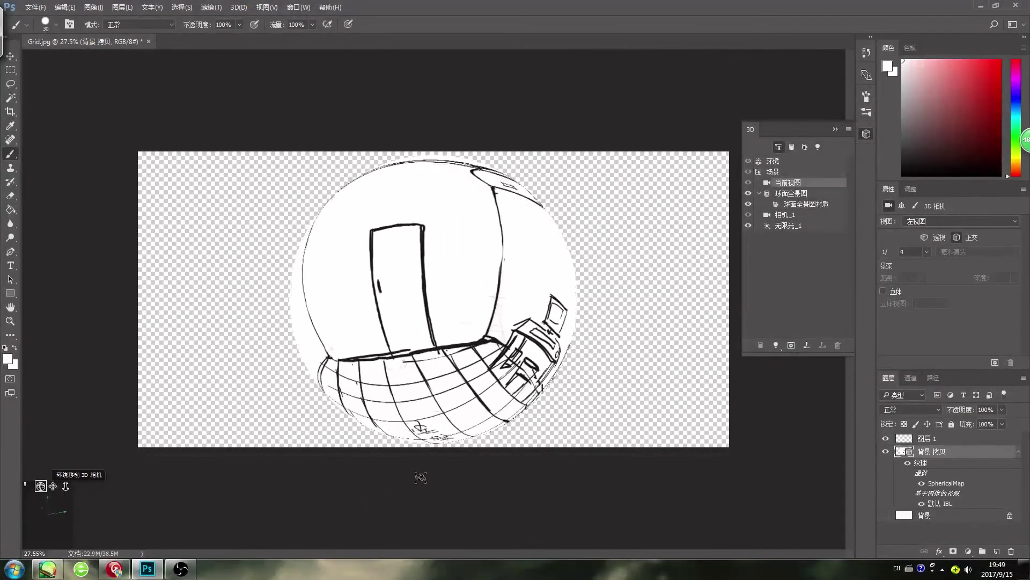
drag(420, 477, 360, 485)
drag(351, 448, 353, 462)
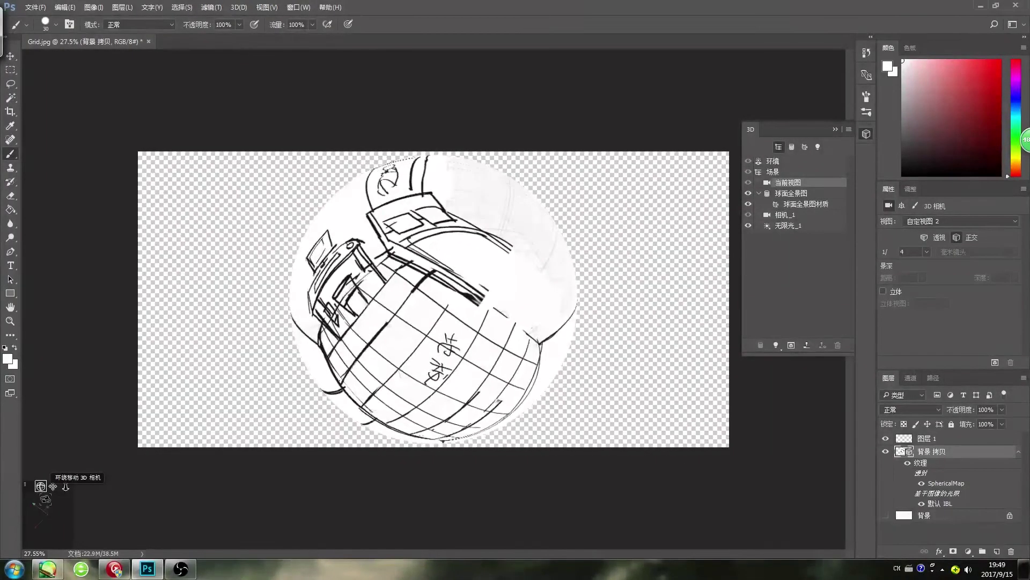
drag(41, 485, 159, 527)
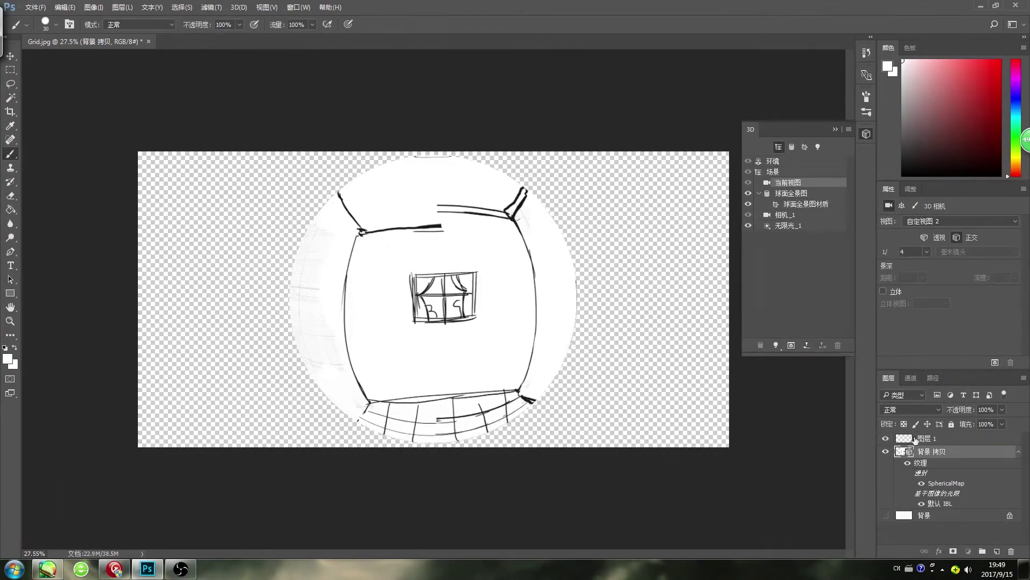
drag(926, 438, 1012, 551)
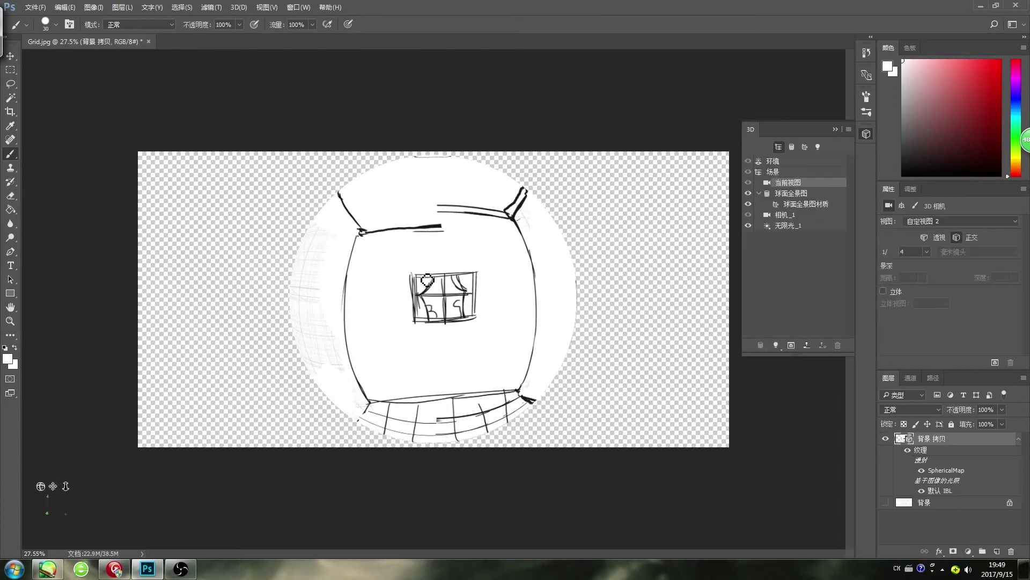
- On 背景 拷贝, draw a curved double ceiling line in black across the window wall, joining its two upper corners
alt+click(438, 222)
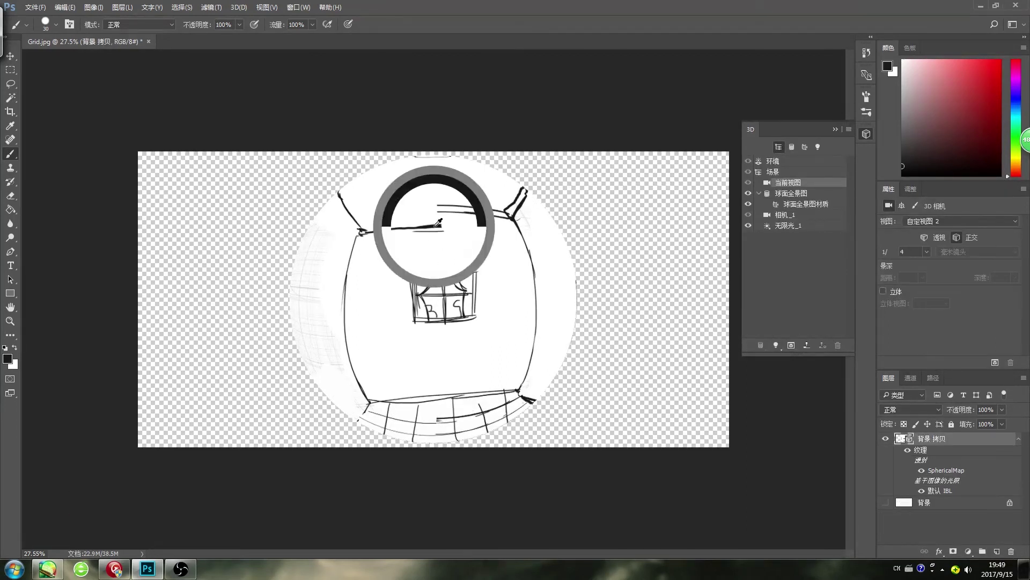
drag(361, 233, 465, 225)
key(ctrl+z)
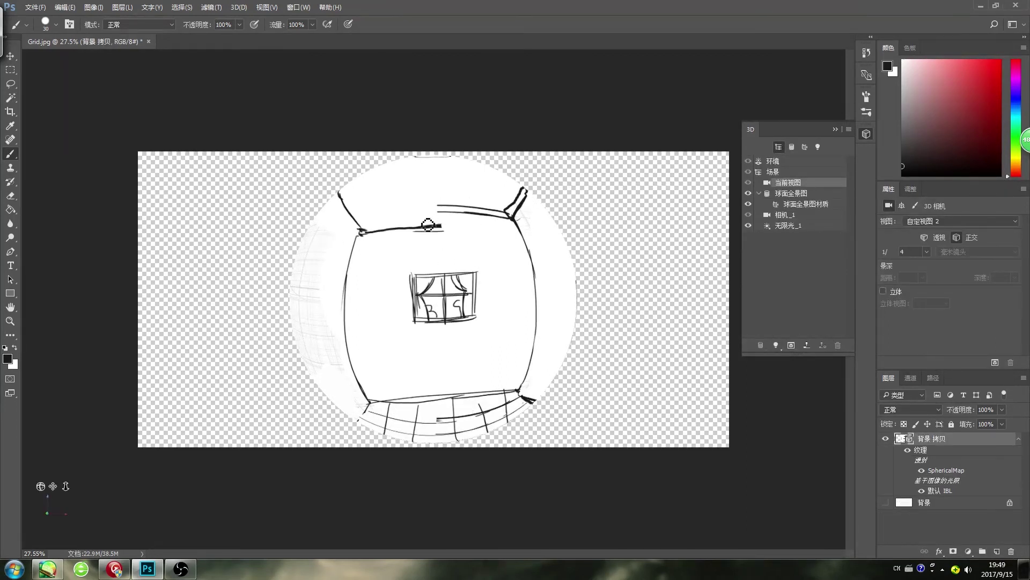
key(ctrl+z)
key(bracketleft)
key(bracketleft)
key(bracketleft)
key(ctrl+z)
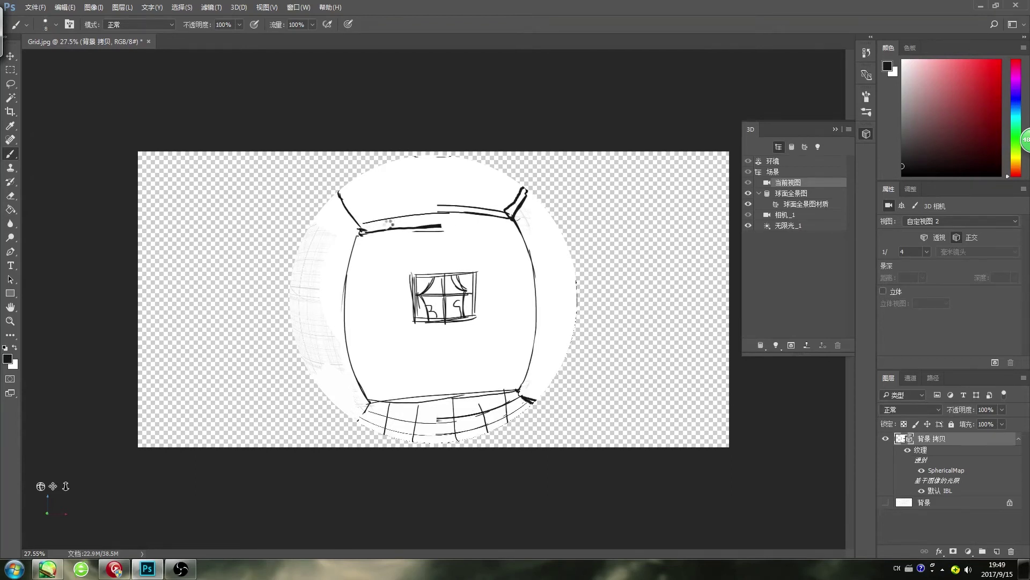
mouse_move(363, 223)
mouse_down()
mouse_move(403, 216)
mouse_move(360, 230)
mouse_move(441, 213)
mouse_up()
- Paint white over the old broken ceiling line and the straight floor edge of the window wall
key(e)
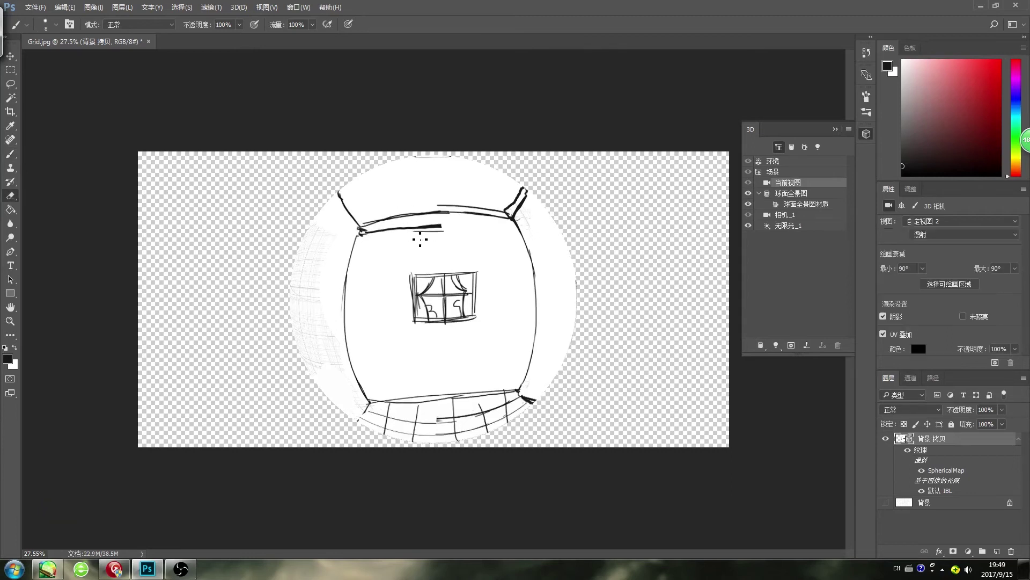
key(b)
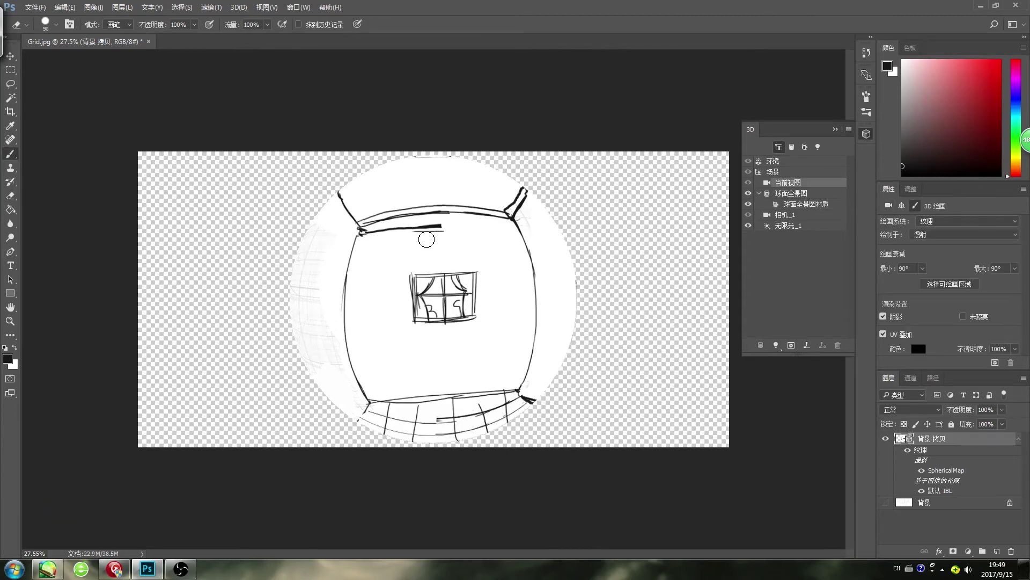
key(x)
key(bracketright)
key(bracketright)
key(bracketright)
key(bracketright)
key(bracketright)
key(bracketright)
key(bracketright)
key(bracketright)
key(bracketright)
key(bracketright)
key(bracketright)
key(bracketright)
key(bracketright)
key(bracketright)
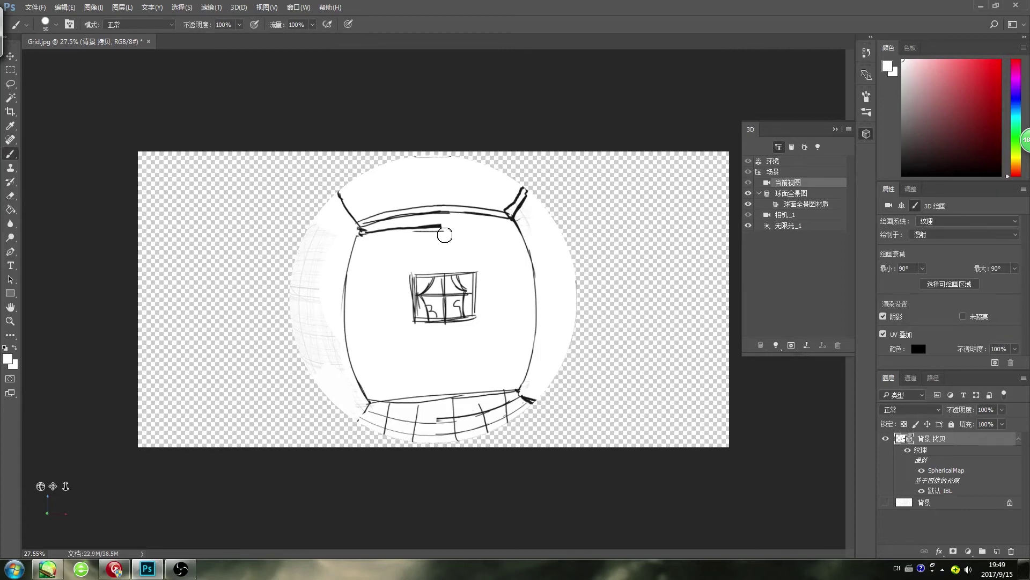
drag(449, 232, 420, 232)
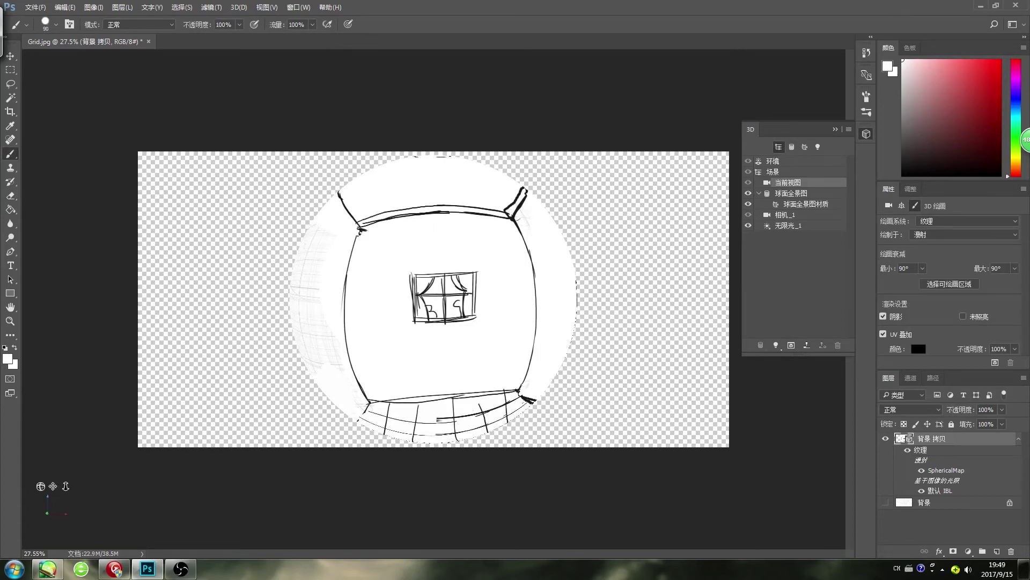
mouse_move(375, 401)
mouse_down()
mouse_move(475, 402)
mouse_move(516, 388)
mouse_up()
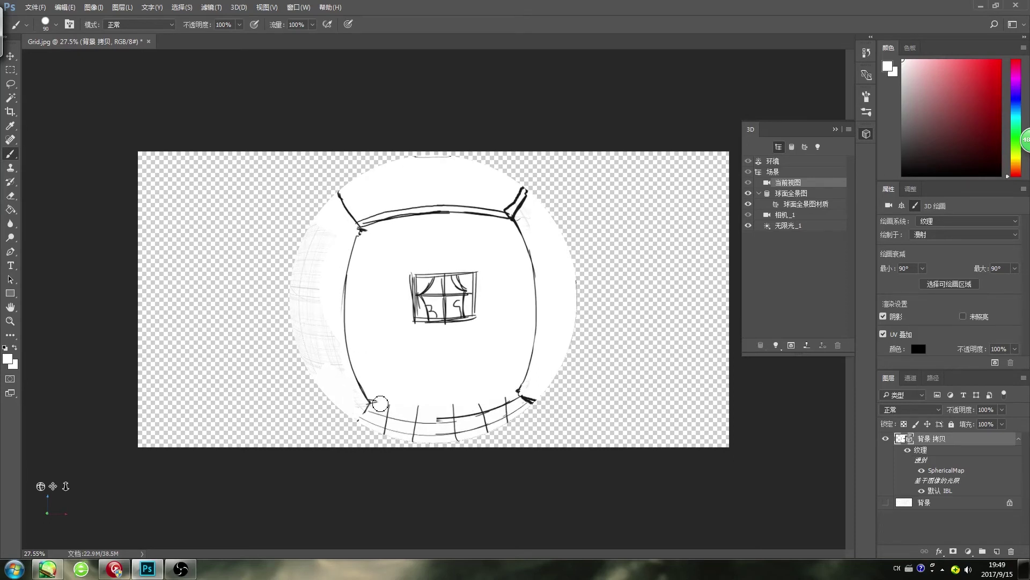
- Redraw the window wall's floor edge as a thin, downward-bowed black curve between its two lower corners
key(bracketleft)
key(bracketleft)
key(bracketleft)
key(bracketleft)
key(bracketleft)
key(bracketleft)
key(bracketleft)
key(bracketleft)
key(bracketleft)
key(bracketleft)
key(bracketleft)
key(bracketleft)
key(bracketleft)
key(bracketleft)
key(bracketleft)
key(bracketleft)
alt+click(532, 401)
drag(370, 403, 481, 393)
key(ctrl+z)
drag(372, 403, 452, 411)
drag(507, 394, 523, 388)
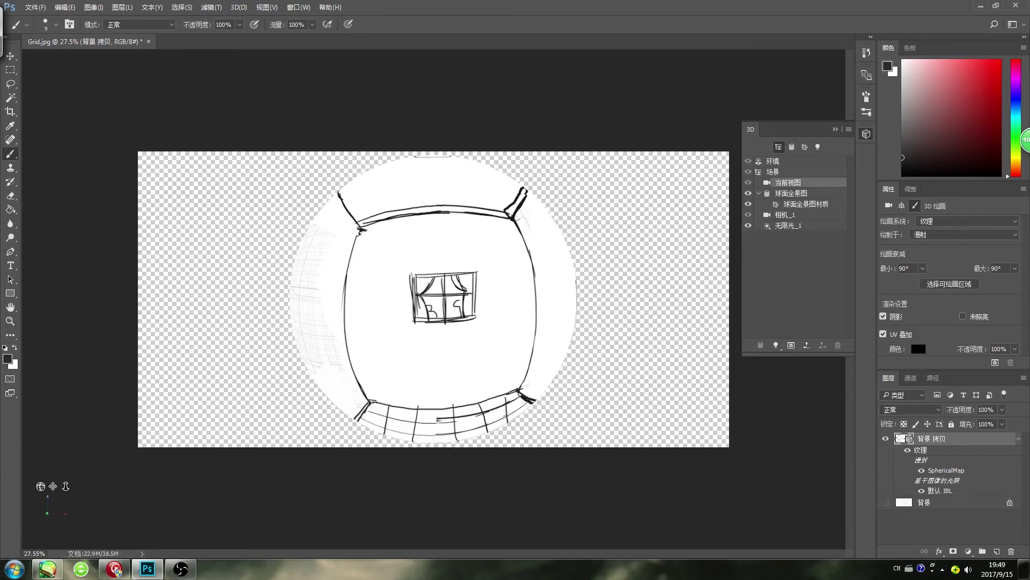
- On the gridded wall, sketch the narrow end board that closes off the foot of the bed
drag(41, 486, 88, 486)
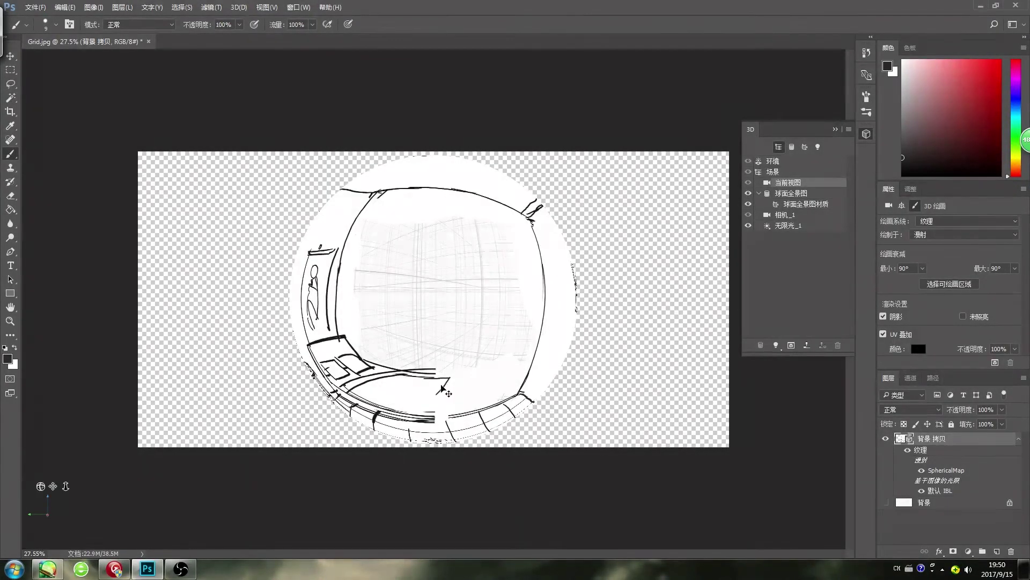
key(ctrl+z)
mouse_move(446, 381)
mouse_down()
mouse_move(435, 412)
mouse_move(447, 410)
mouse_up()
- Outline a tall wardrobe beside the foot of the bed, with a double top edge and a base reaching onto the floor
drag(453, 270, 445, 374)
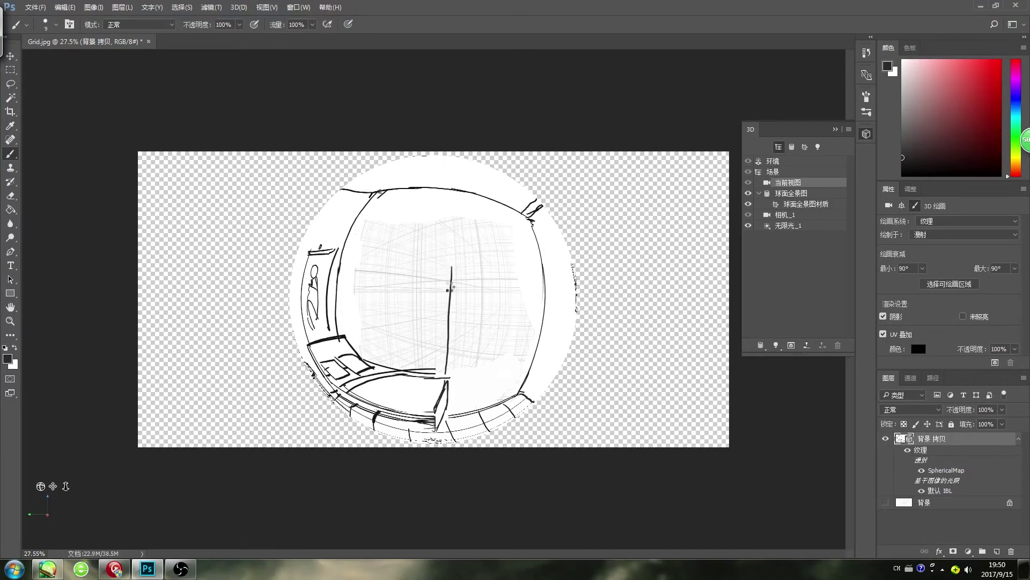
drag(446, 260, 507, 262)
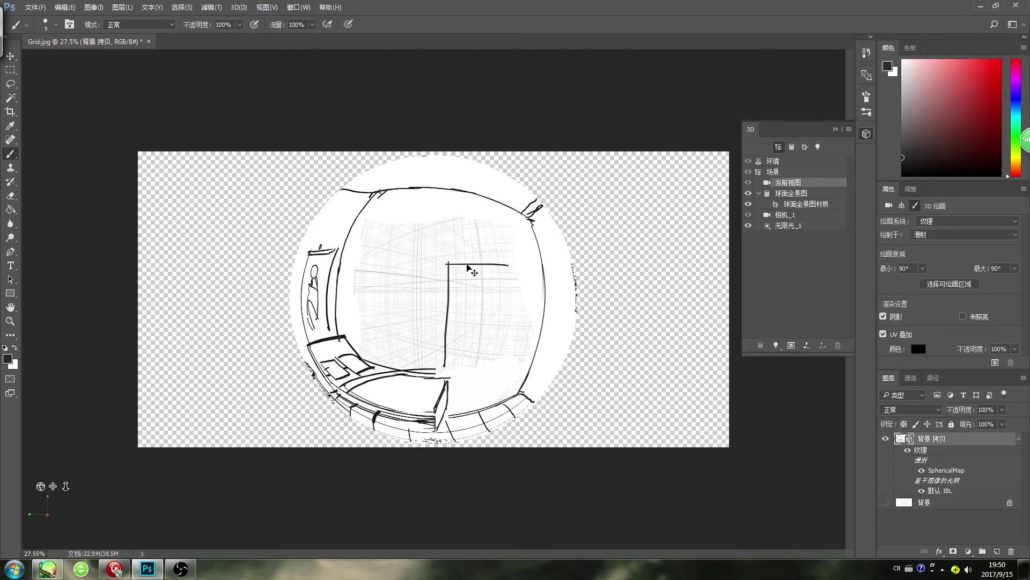
key(ctrl+z)
drag(449, 263, 525, 273)
mouse_move(453, 270)
mouse_down()
mouse_move(490, 272)
mouse_move(523, 367)
mouse_move(506, 415)
mouse_up()
key(ctrl+z)
drag(531, 275, 513, 402)
key(ctrl+z)
drag(531, 277, 508, 411)
drag(445, 420, 445, 368)
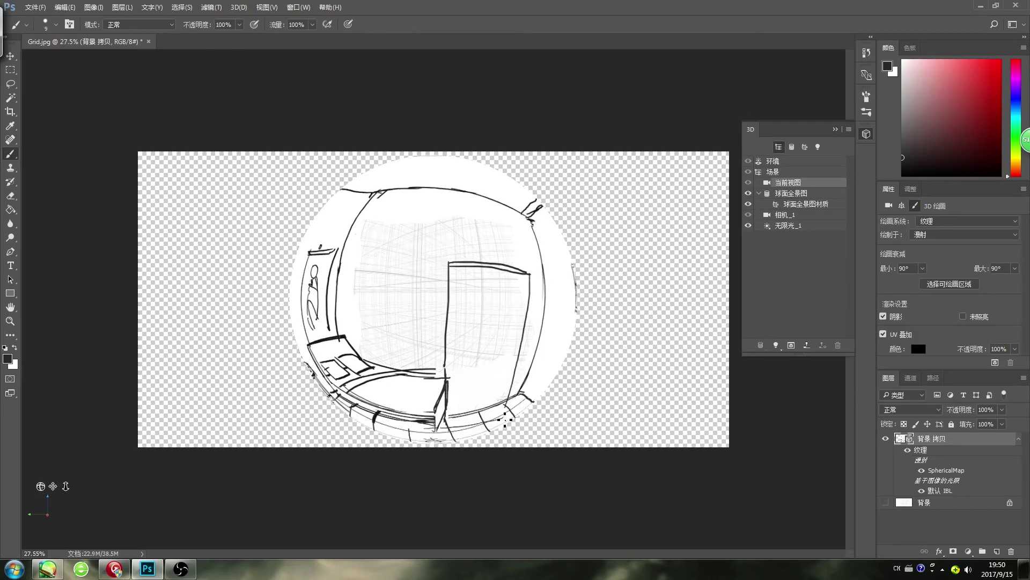
drag(450, 432, 496, 425)
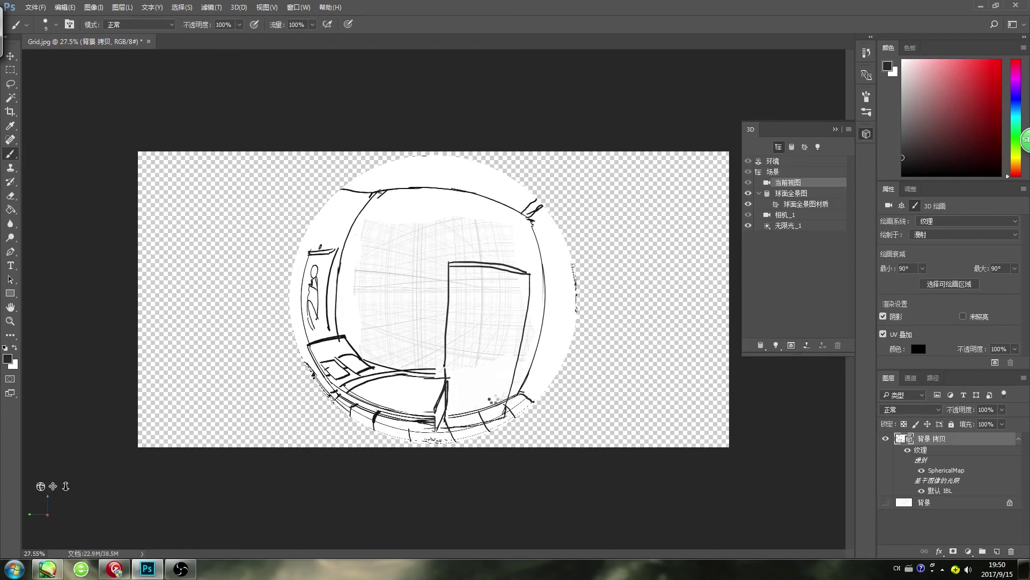
- Paint white over the wall's floor line and stray strokes inside the wardrobe's base
key(e)
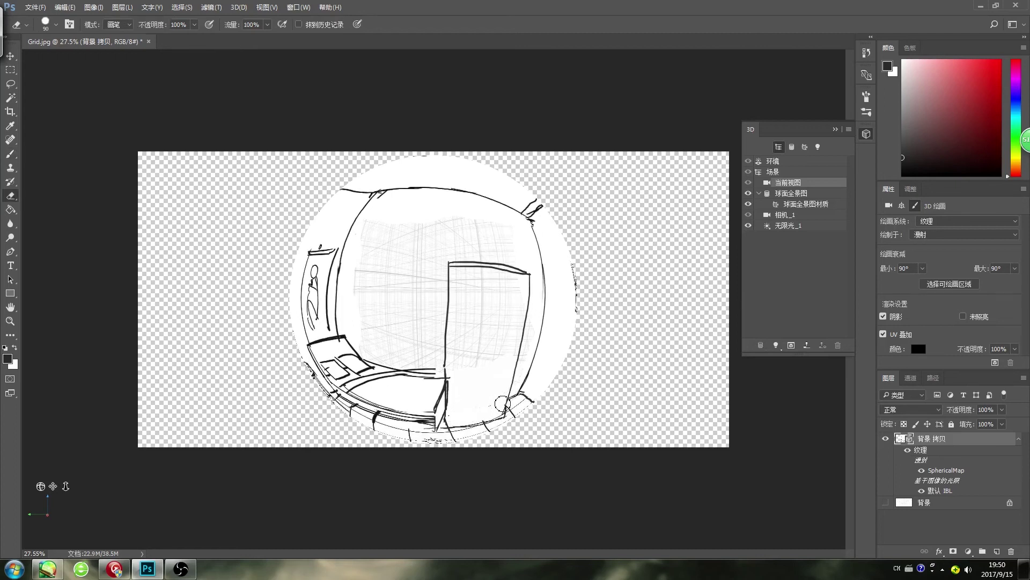
key(b)
alt+click(488, 399)
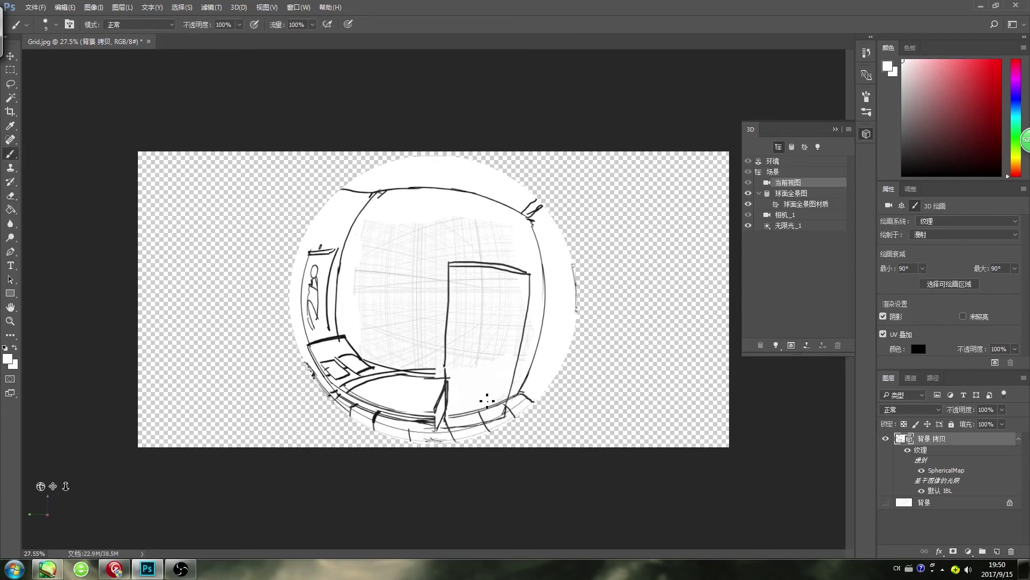
key(bracketright)
key(bracketright)
key(bracketright)
key(bracketright)
key(bracketright)
key(bracketright)
key(bracketright)
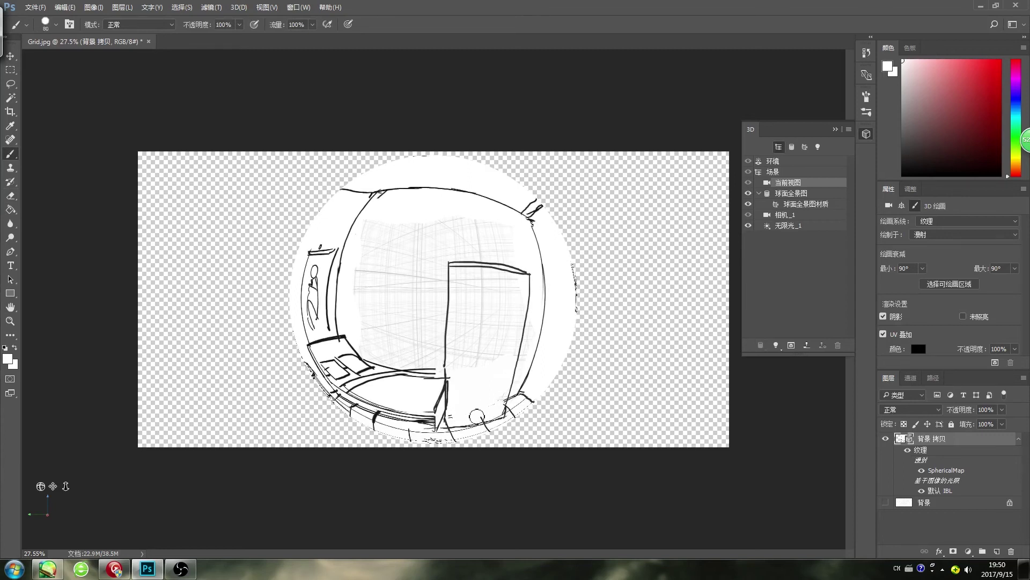
mouse_move(460, 414)
mouse_down()
mouse_move(452, 376)
mouse_move(452, 411)
mouse_move(452, 375)
mouse_move(448, 407)
mouse_up()
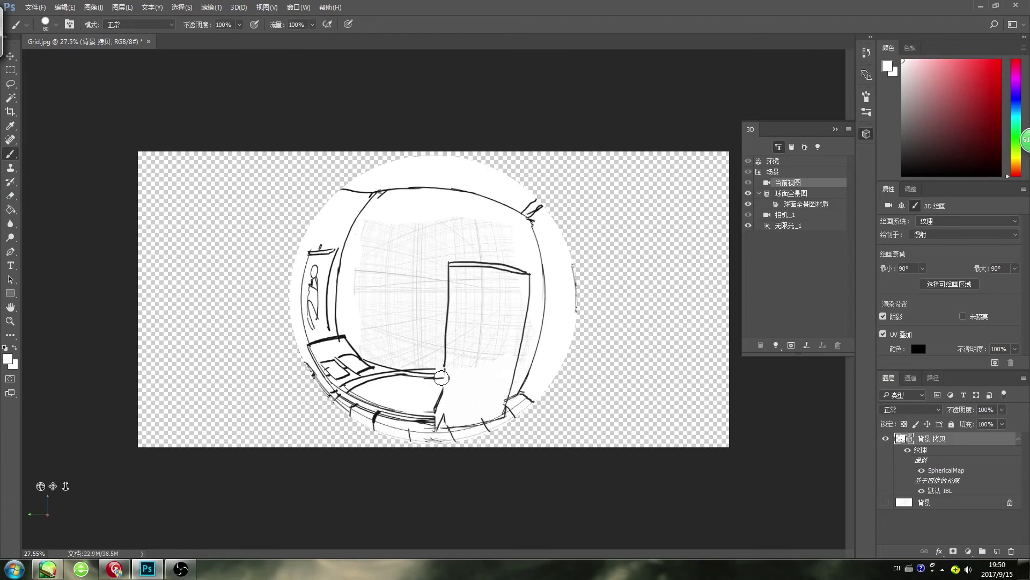
- Redraw the wardrobe's lower edge next to the bed's end board with a black brush of size 15
key(x)
key(bracketleft)
key(bracketleft)
click(442, 379)
key(bracketleft)
key(bracketleft)
key(bracketleft)
key(bracketleft)
key(bracketleft)
key(bracketleft)
key(bracketleft)
key(bracketleft)
shift+click(446, 424)
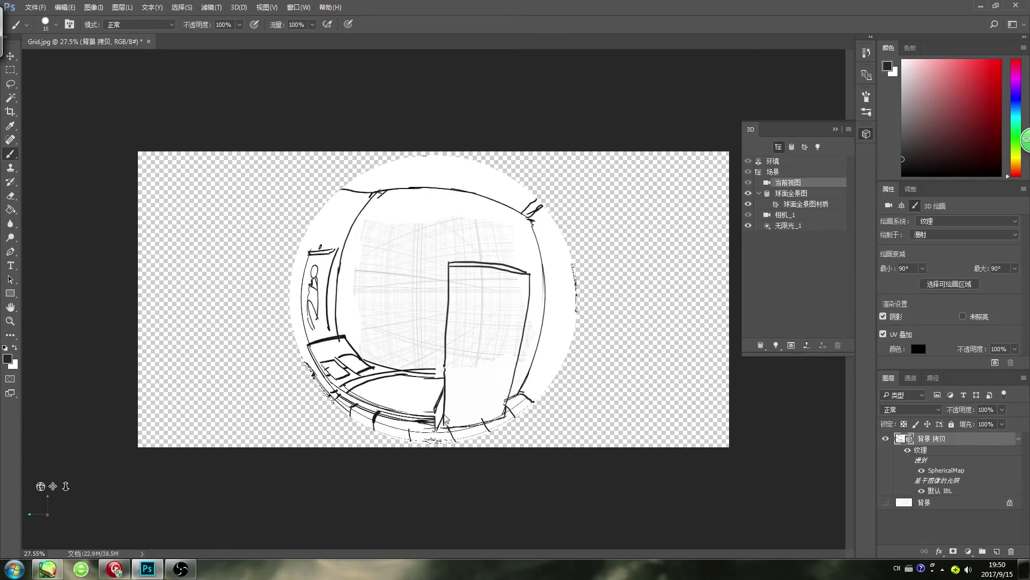
key(ctrl+z)
drag(444, 370, 443, 423)
- Divide the wardrobe into an upper compartment, a front and a side door, and add handles and vertical grain lines
mouse_move(452, 303)
mouse_down()
mouse_move(512, 316)
mouse_move(468, 306)
mouse_move(512, 307)
mouse_move(512, 298)
mouse_move(486, 430)
mouse_up()
key(ctrl+z)
drag(499, 375, 505, 361)
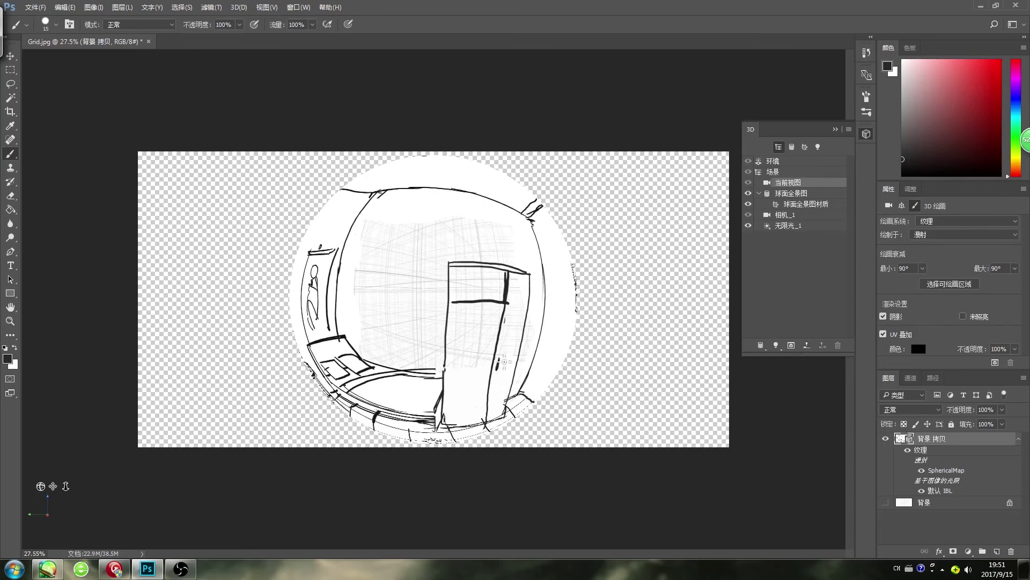
mouse_move(514, 287)
mouse_down()
mouse_move(517, 309)
mouse_move(461, 342)
mouse_up()
key(ctrl+z)
mouse_move(497, 303)
mouse_down()
mouse_move(476, 429)
mouse_move(477, 330)
mouse_move(468, 344)
mouse_move(470, 424)
mouse_up()
drag(471, 305, 452, 421)
- Sketch small boxes on top of the wardrobe and add a second line along the wall's ceiling edge
drag(497, 235, 494, 263)
key(ctrl+z)
mouse_move(493, 247)
mouse_down()
mouse_move(505, 263)
mouse_move(479, 262)
mouse_up()
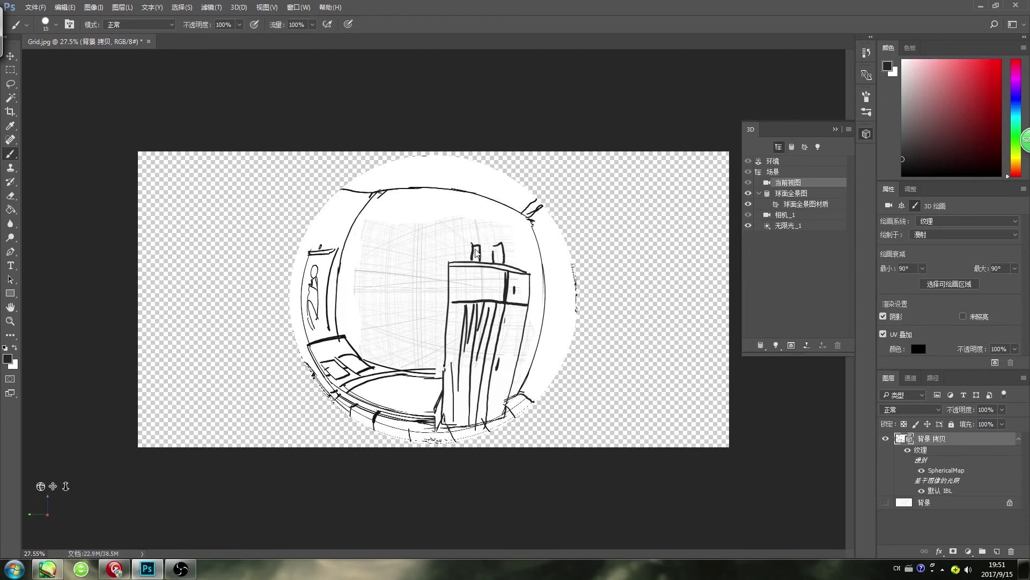
mouse_move(378, 196)
mouse_down()
mouse_move(454, 201)
mouse_move(531, 219)
mouse_up()
- With 背景 拷贝 selected, inspect the room corner between the wardrobe and the window wall
key(ctrl+minus)
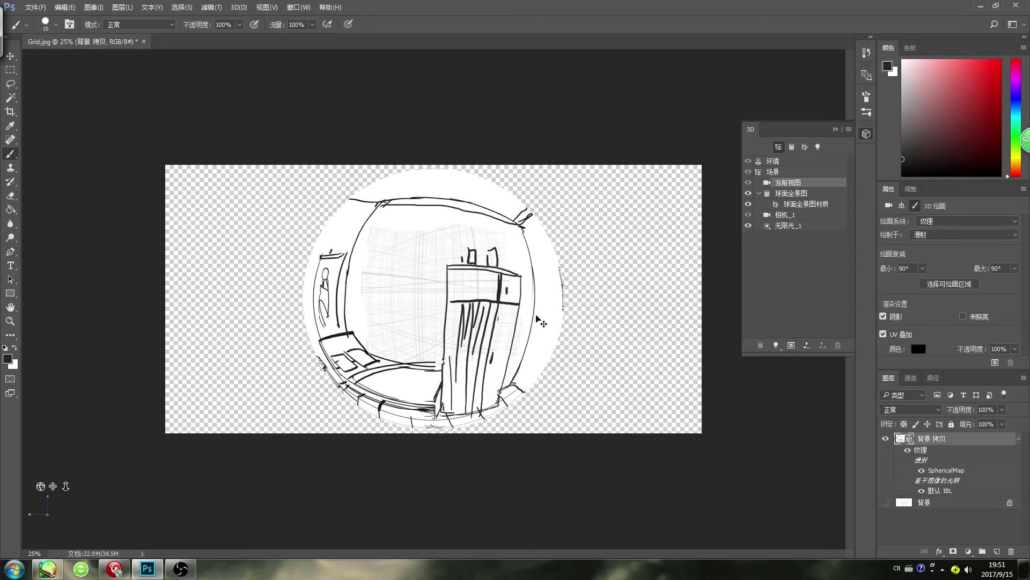
ctrl+click(575, 304)
click(886, 439)
click(887, 439)
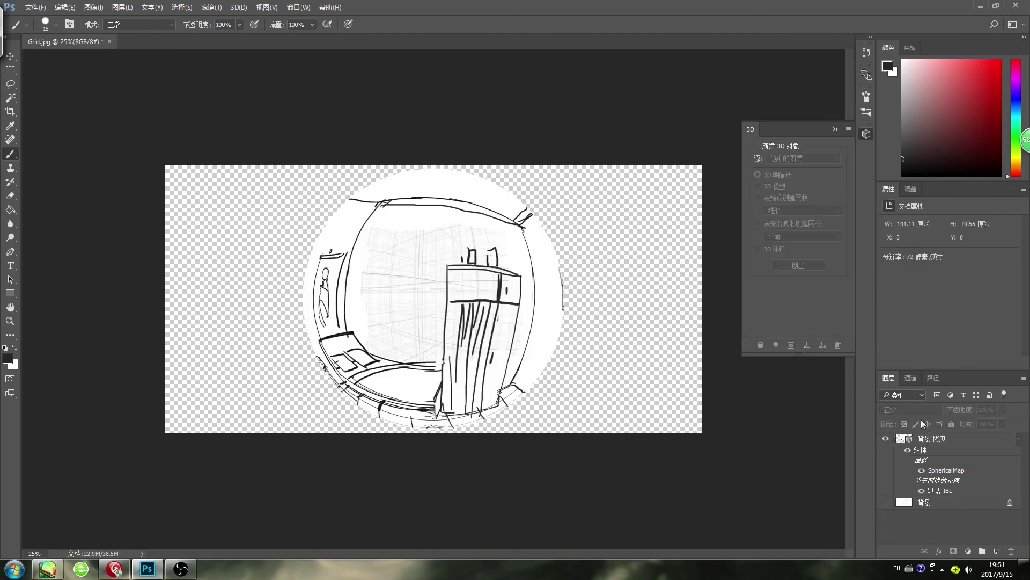
click(928, 438)
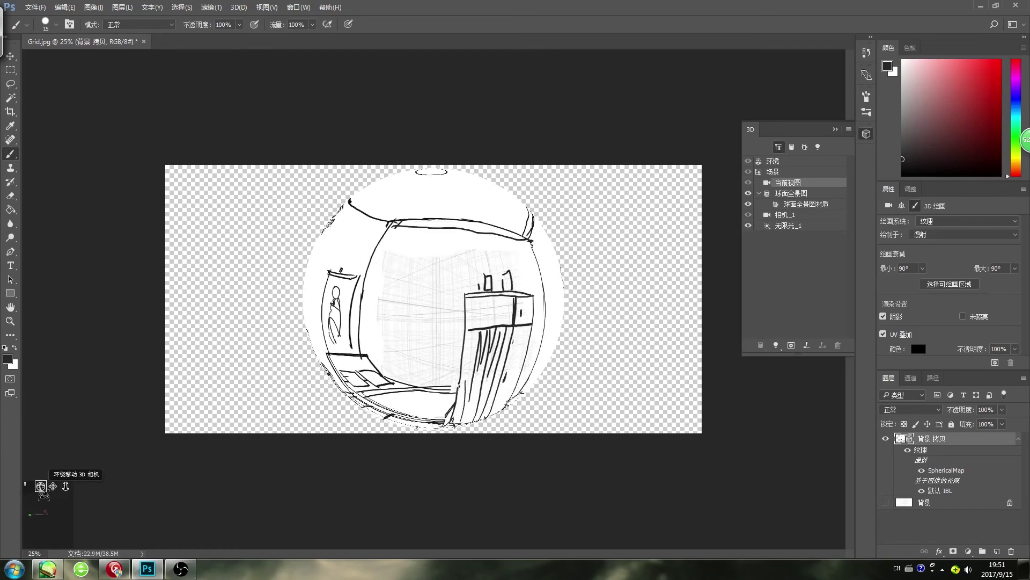
drag(43, 491, 207, 478)
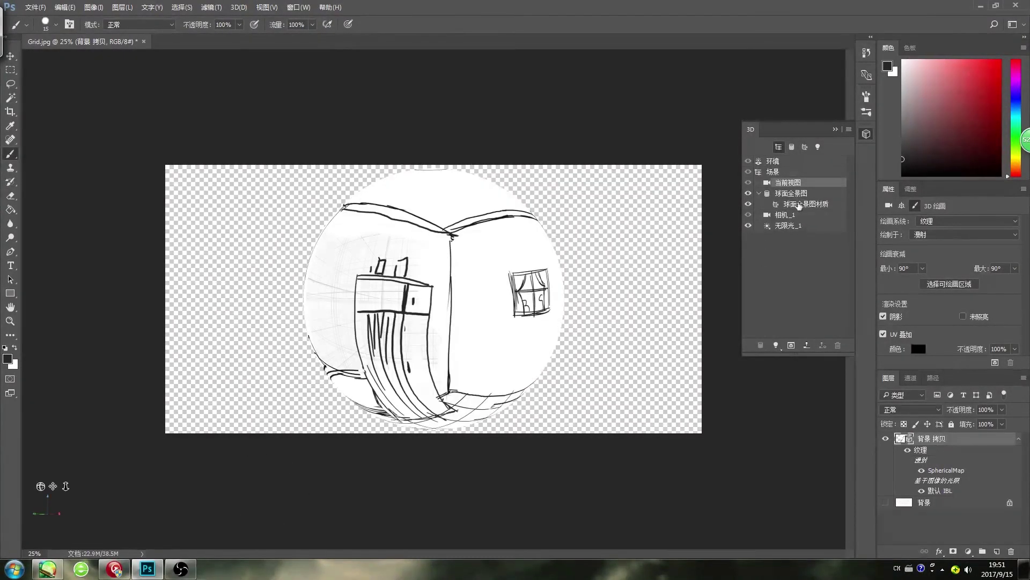
- Open the diffuse texture of 球面全景图材质 for editing and turn off its UV overlay
click(805, 204)
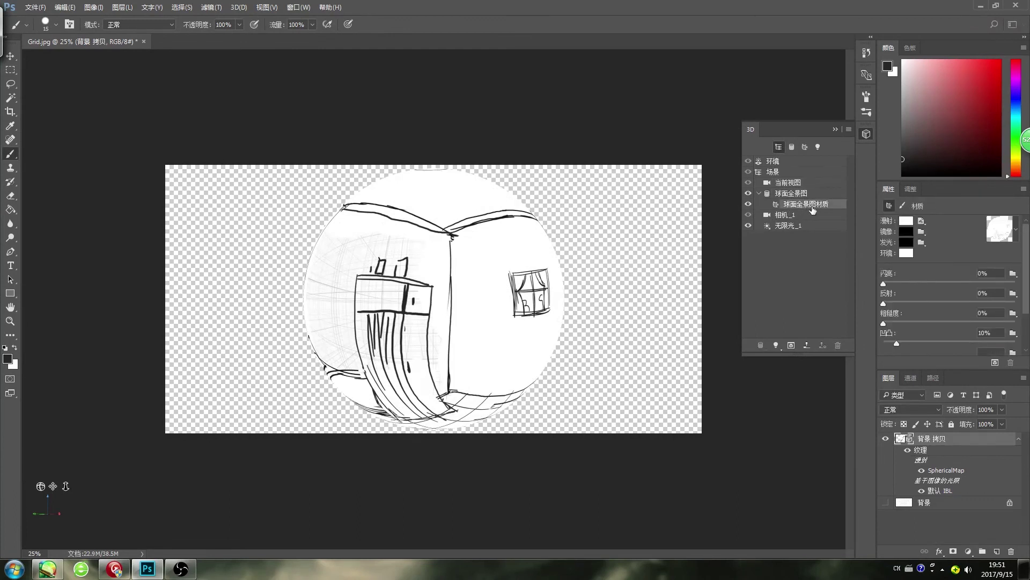
click(921, 220)
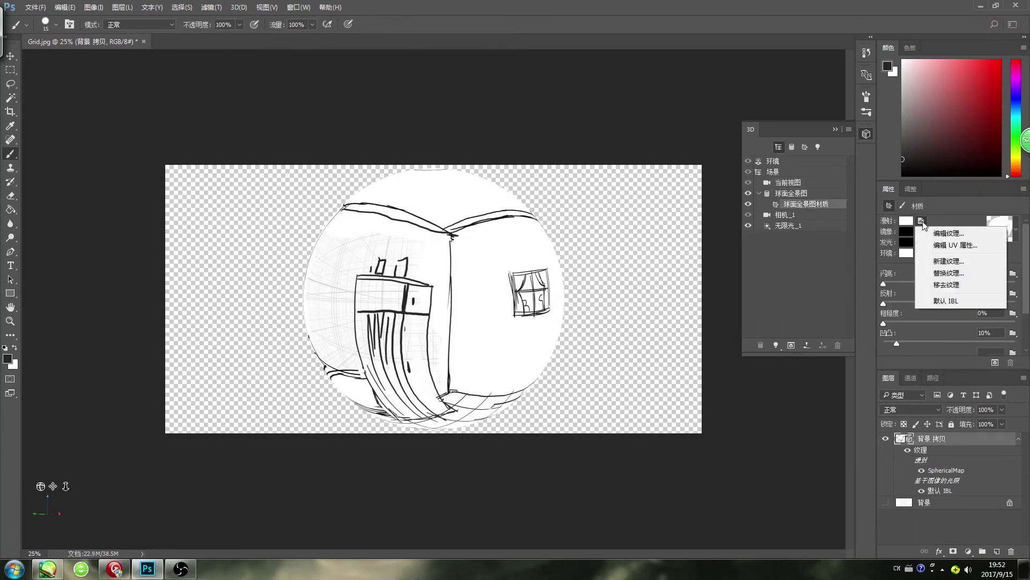
click(957, 221)
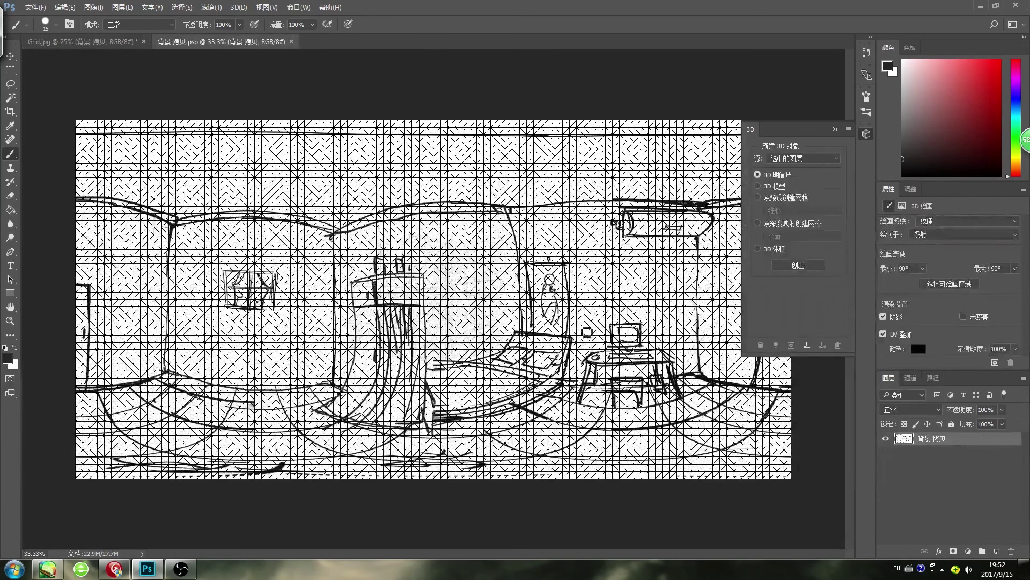
click(883, 334)
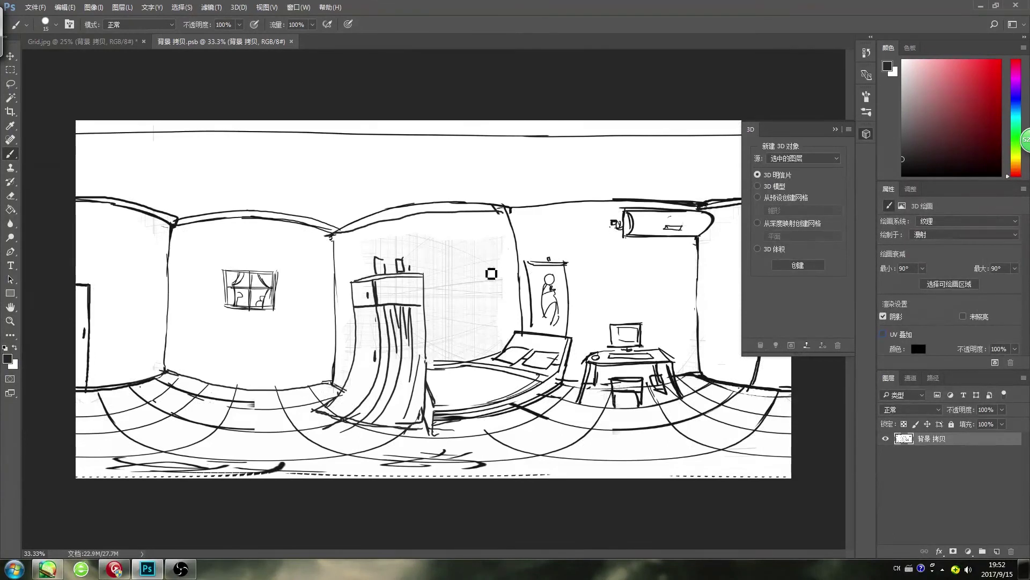
- Paint out the leftover grid lines on the wall around and above the wardrobe with a white brush of size 125
key(x)
key(bracketright)
key(bracketright)
key(bracketright)
key(bracketright)
key(bracketright)
key(bracketright)
key(bracketright)
key(bracketright)
key(bracketright)
key(bracketright)
key(bracketright)
key(bracketright)
key(bracketright)
mouse_move(459, 263)
mouse_down()
mouse_move(453, 242)
mouse_move(469, 298)
mouse_move(492, 252)
mouse_move(488, 318)
mouse_move(451, 283)
mouse_move(441, 255)
mouse_move(433, 346)
mouse_move(446, 349)
mouse_move(434, 249)
mouse_move(436, 289)
mouse_move(463, 232)
mouse_move(463, 292)
mouse_move(489, 241)
mouse_move(492, 278)
mouse_move(453, 330)
mouse_move(453, 309)
mouse_move(452, 339)
mouse_move(439, 309)
mouse_move(439, 342)
mouse_move(477, 343)
mouse_move(489, 324)
mouse_move(417, 234)
mouse_move(433, 276)
mouse_up()
key(ctrl+z)
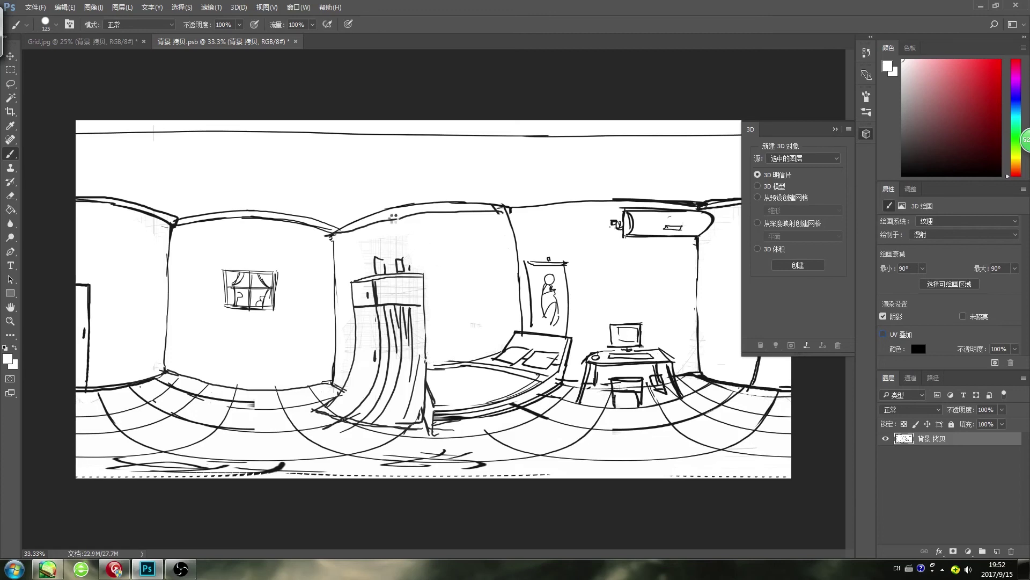
mouse_move(391, 240)
mouse_down()
mouse_move(388, 262)
mouse_move(424, 261)
mouse_up()
- Paint out the dashed line along the panorama's lower edge and the stray marks on the floor, wall corner and beside the wardrobe
mouse_move(667, 484)
mouse_down()
mouse_move(799, 478)
mouse_move(76, 482)
mouse_up()
drag(259, 403, 239, 393)
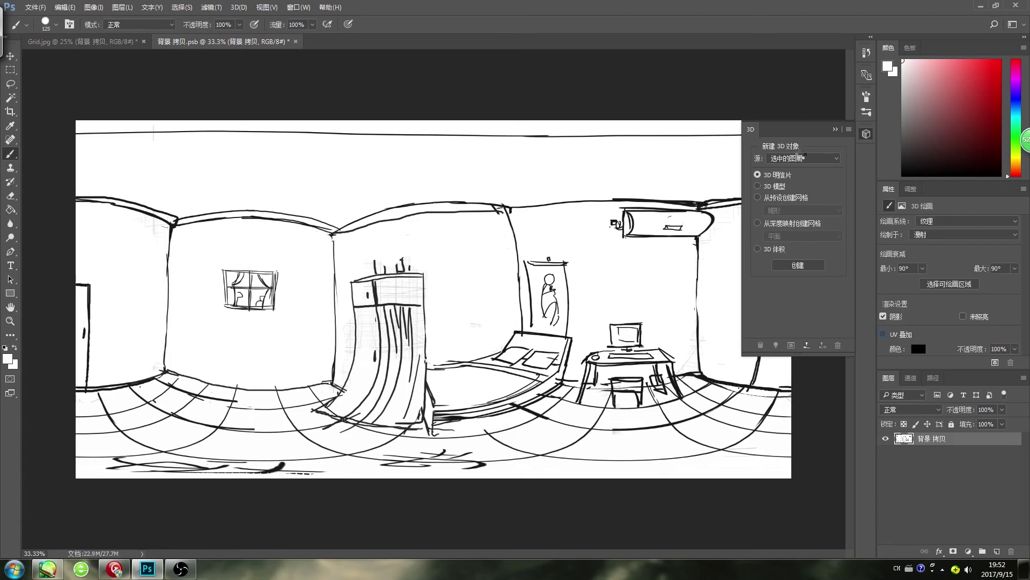
click(836, 130)
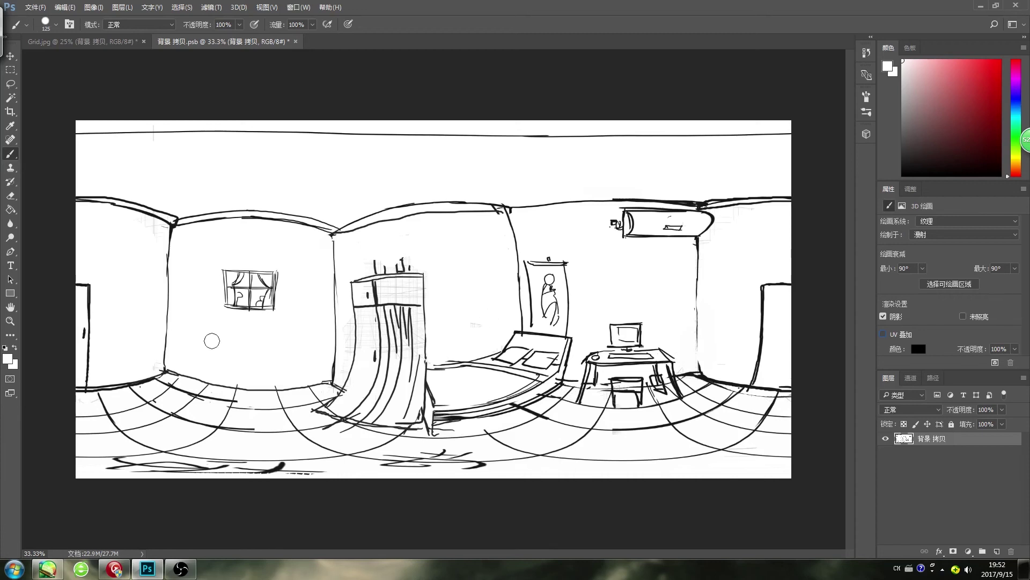
drag(146, 228, 157, 236)
drag(359, 329, 350, 352)
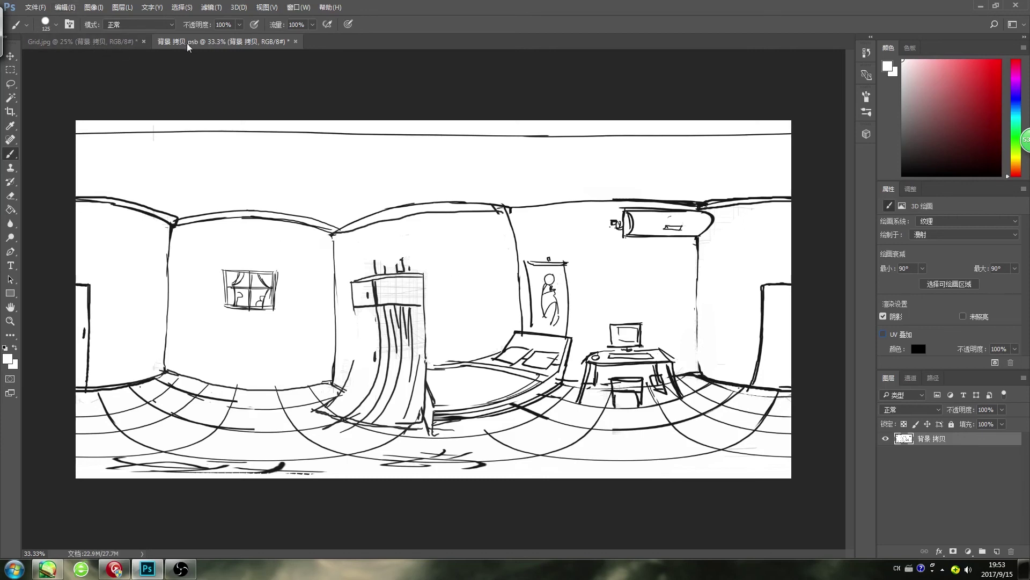
- Save the flat panorama texture as a copy in PSD format named 背景 拷贝.psd
click(35, 7)
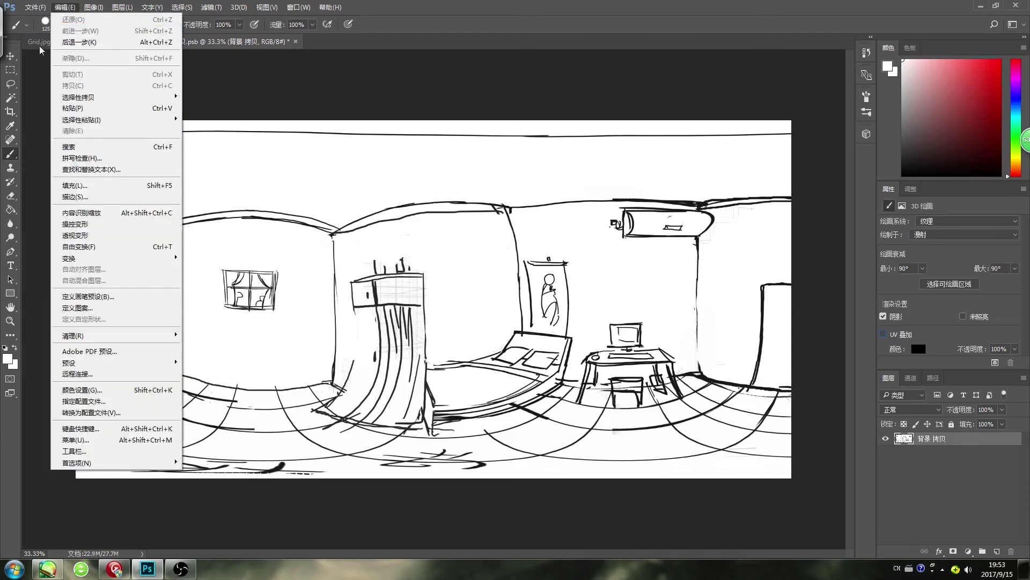
click(56, 136)
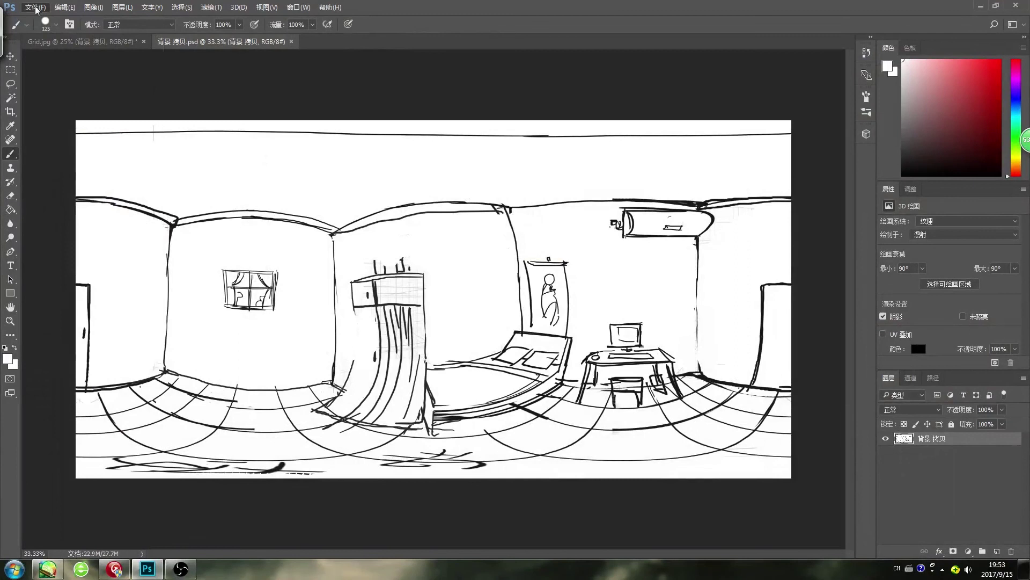
click(36, 9)
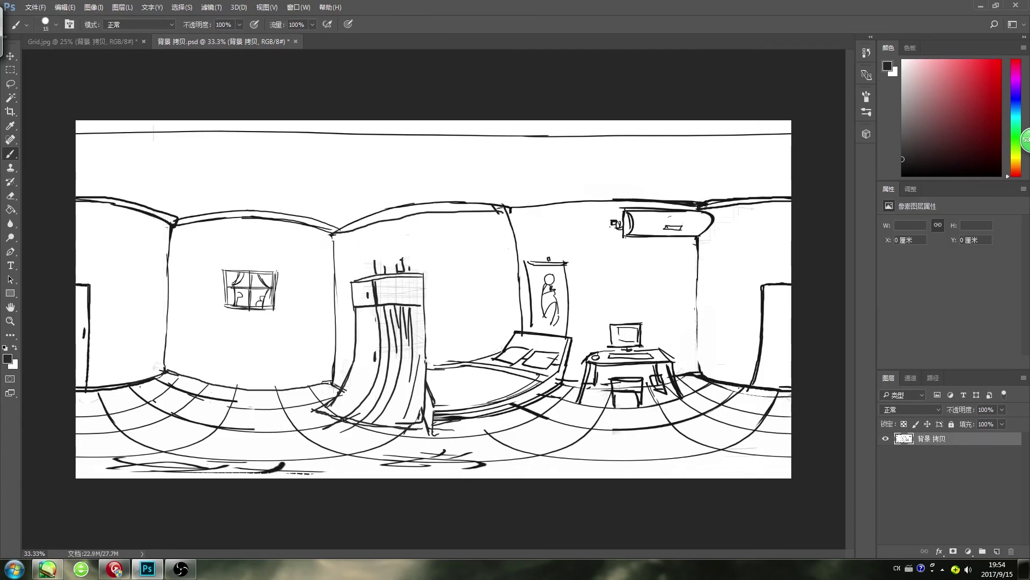
- Handwrite the note "→ 手机 → APP" in black on the ceiling area with a size 15 brush
mouse_move(247, 159)
mouse_down()
mouse_move(301, 152)
mouse_move(289, 182)
mouse_move(314, 162)
mouse_up()
drag(309, 154, 308, 176)
mouse_move(307, 164)
mouse_down()
mouse_move(302, 172)
mouse_move(328, 169)
mouse_up()
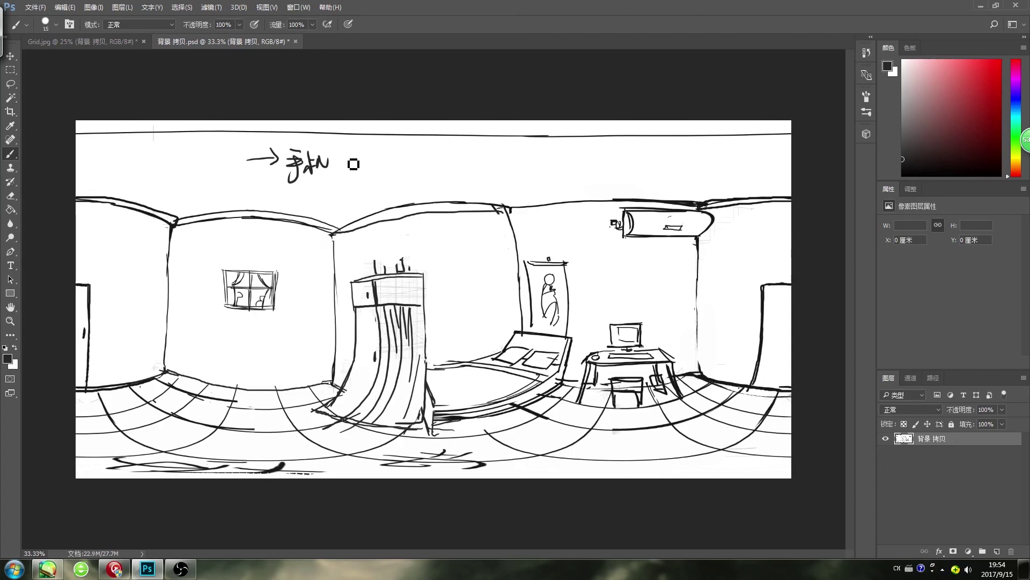
mouse_move(336, 161)
mouse_down()
mouse_move(395, 170)
mouse_move(393, 162)
mouse_up()
drag(400, 151, 407, 170)
drag(409, 153, 410, 162)
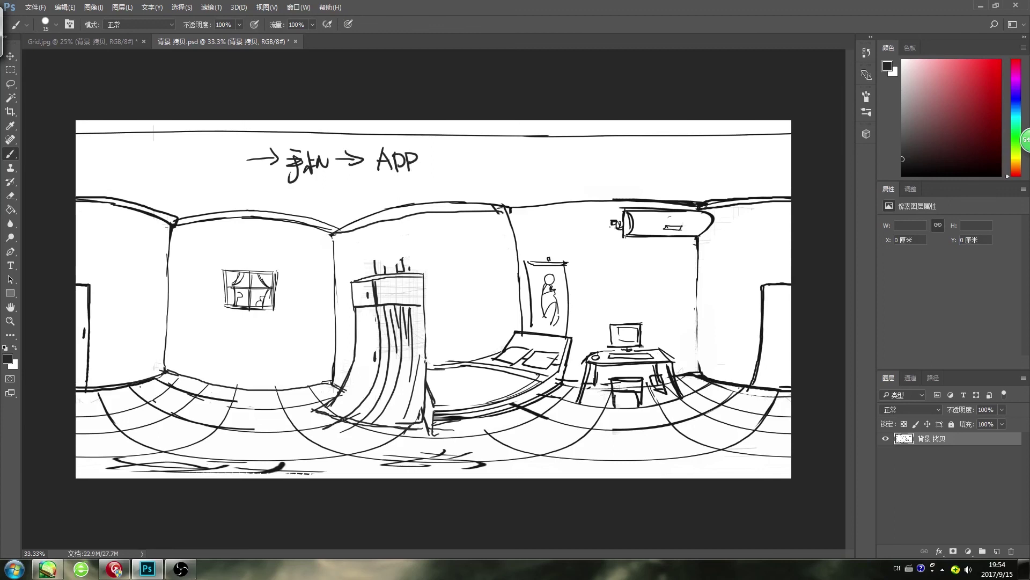
- Extend the handwritten note after APP with another arrow and further handwriting along the ceiling area
drag(425, 159, 447, 157)
mouse_move(437, 151)
mouse_down()
mouse_move(436, 164)
mouse_move(465, 171)
mouse_move(486, 161)
mouse_move(481, 176)
mouse_move(502, 160)
mouse_move(491, 159)
mouse_up()
mouse_move(497, 154)
mouse_down()
mouse_move(494, 164)
mouse_move(507, 167)
mouse_up()
mouse_move(503, 153)
mouse_down()
mouse_move(495, 170)
mouse_move(519, 154)
mouse_up()
mouse_move(515, 146)
mouse_down()
mouse_move(514, 169)
mouse_move(529, 152)
mouse_up()
mouse_move(518, 156)
mouse_down()
mouse_move(530, 163)
mouse_move(523, 175)
mouse_move(593, 157)
mouse_move(581, 174)
mouse_up()
click(529, 144)
mouse_move(596, 158)
mouse_down()
mouse_move(614, 154)
mouse_move(616, 162)
mouse_move(643, 144)
mouse_up()
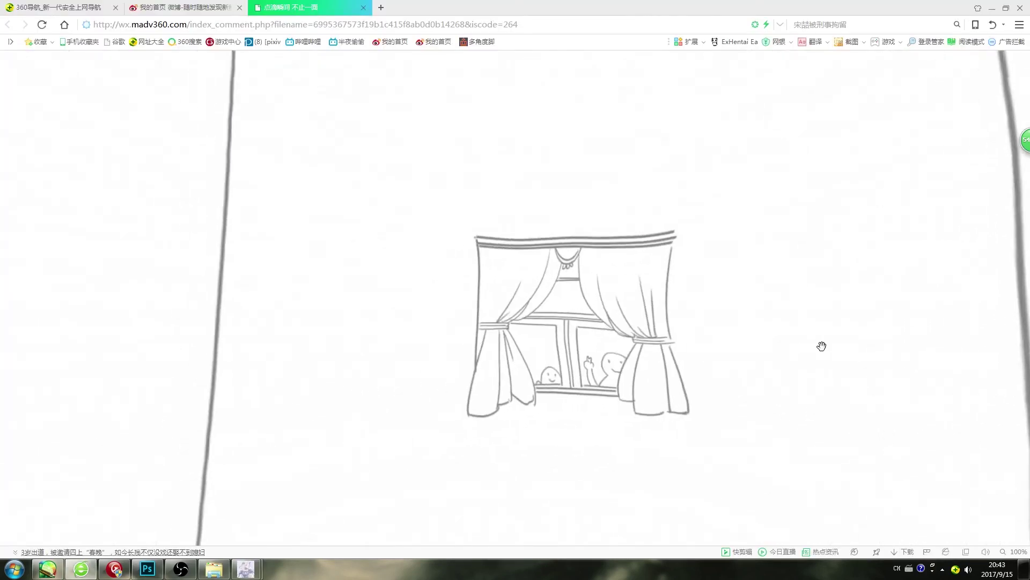
- Switch to the browser and look around the finished 360° room panorama, examining the window, door, desk, bed and other walls
mouse_move(423, 307)
mouse_down()
mouse_move(610, 292)
mouse_move(352, 234)
mouse_move(292, 396)
mouse_move(372, 290)
mouse_up()
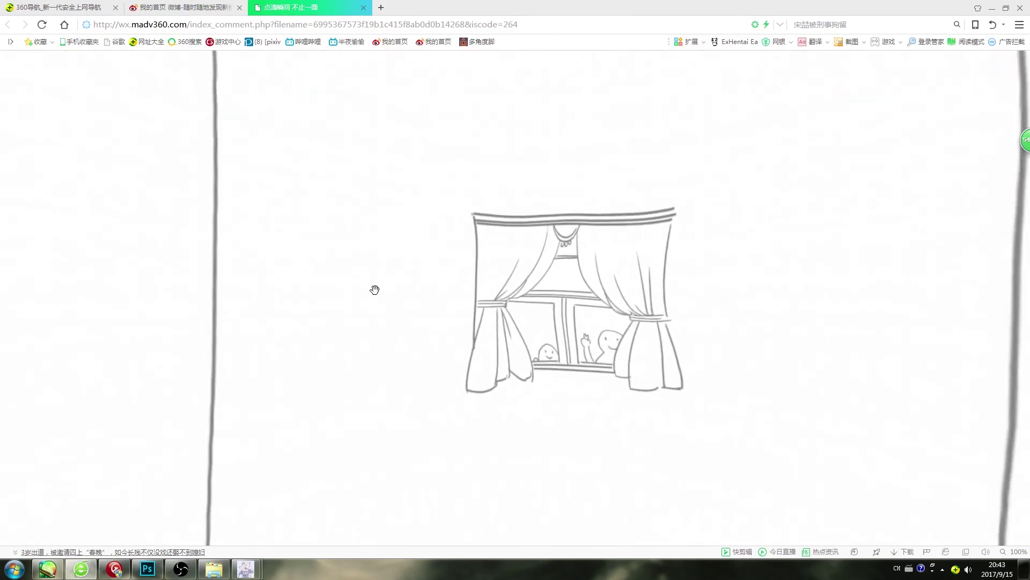
mouse_move(366, 328)
mouse_down()
mouse_move(395, 311)
mouse_move(436, 338)
mouse_move(499, 323)
mouse_move(218, 315)
mouse_move(602, 317)
mouse_move(662, 297)
mouse_move(873, 297)
mouse_up()
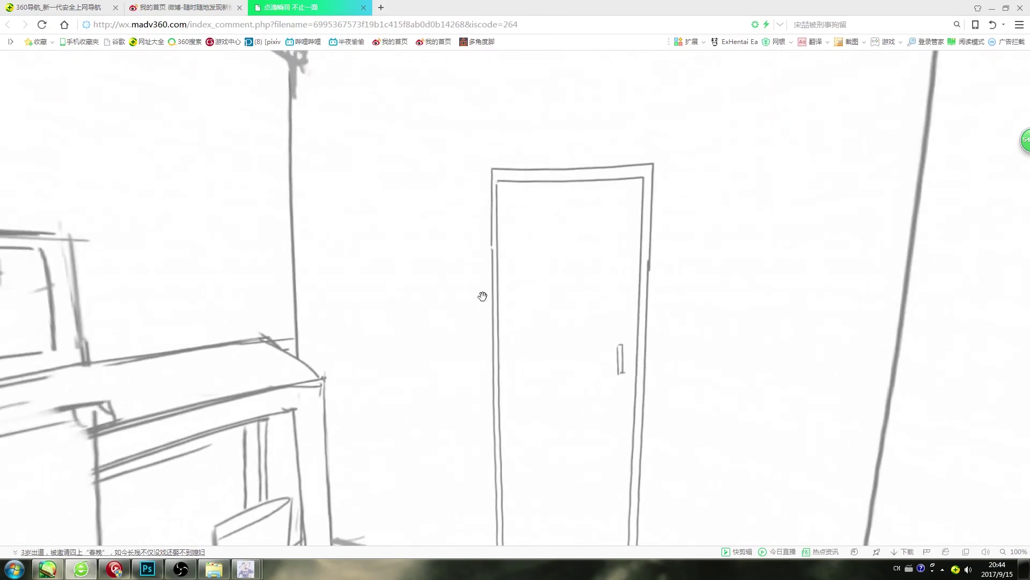
drag(482, 296, 876, 295)
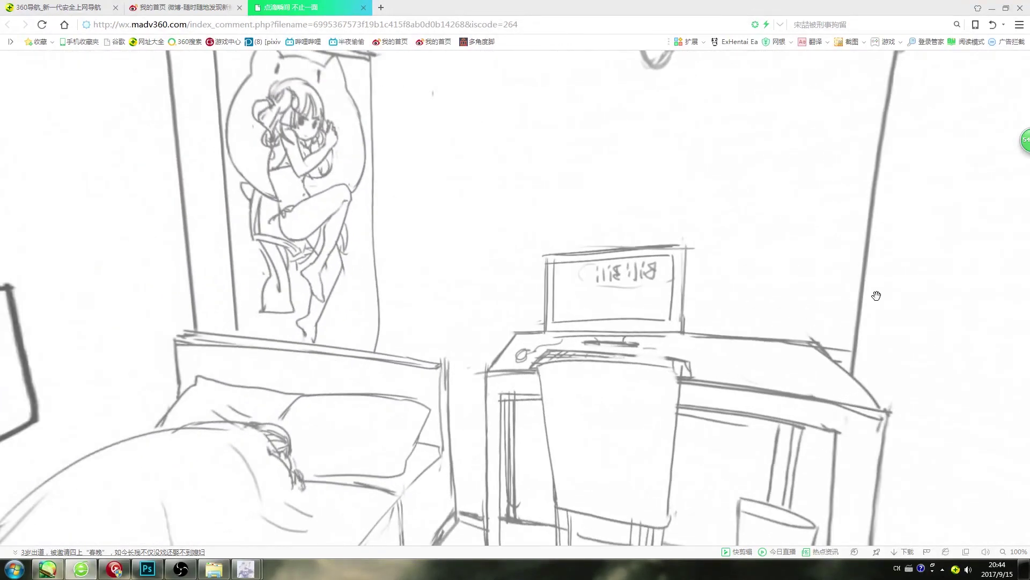
drag(534, 277, 880, 252)
drag(504, 370, 589, 561)
drag(683, 158, 269, 118)
drag(574, 333, 637, 395)
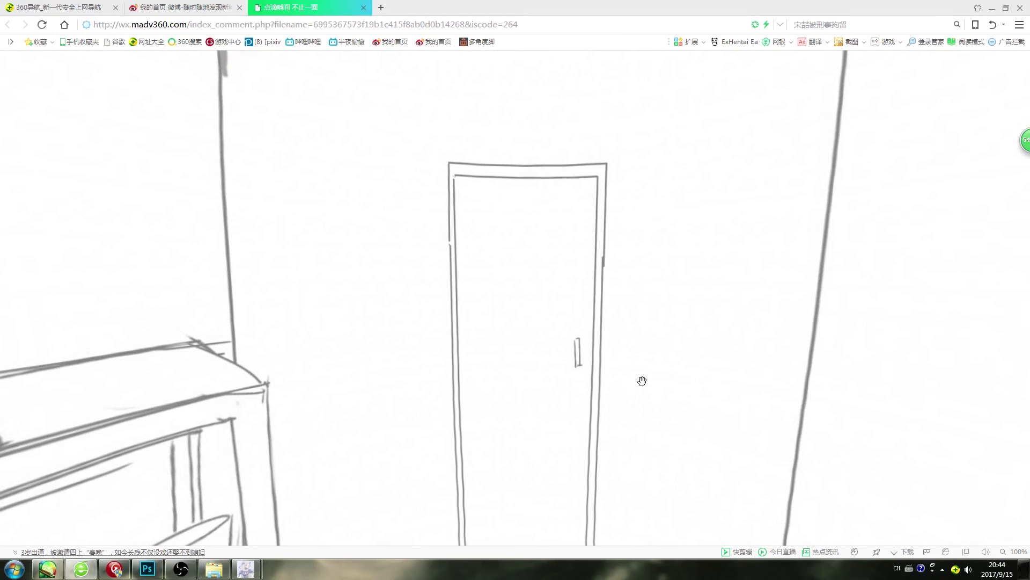
drag(716, 358, 437, 364)
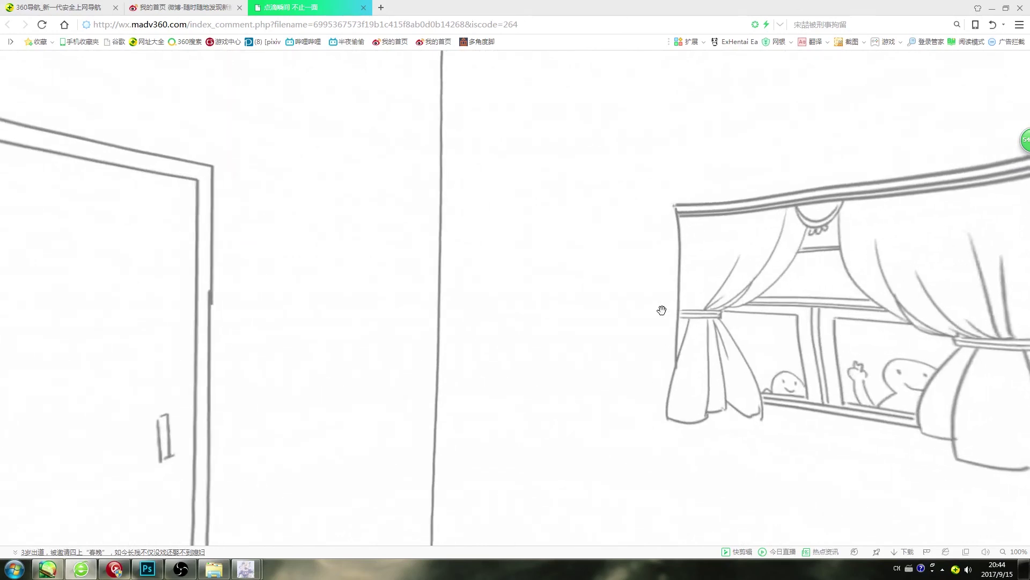